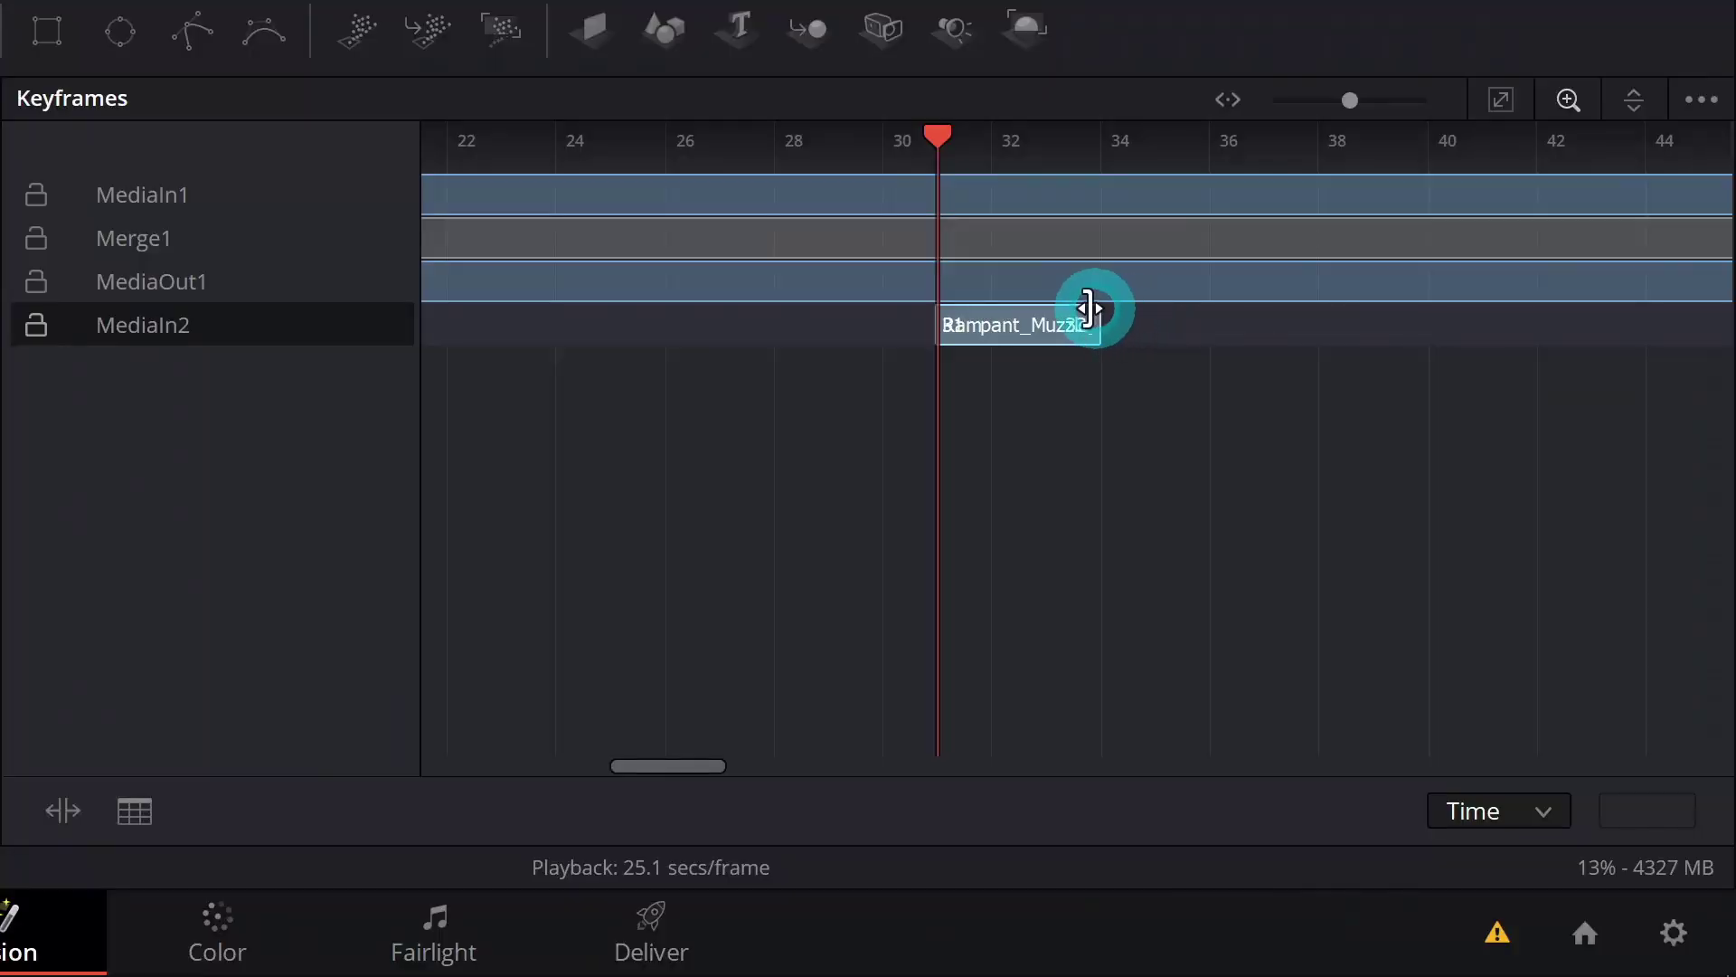
Step: Shorten the MediaIn2 segment by trimming its end earlier in the Keyframes timeline
{"action": "left_click_drag", "start_coordinate": [1089, 310], "coordinate": [1031, 310]}
{"action": "left_click_drag", "start_coordinate": [1031, 310], "coordinate": [995, 313]}
{"action": "left_click_drag", "start_coordinate": [543, 764], "coordinate": [240, 764]}
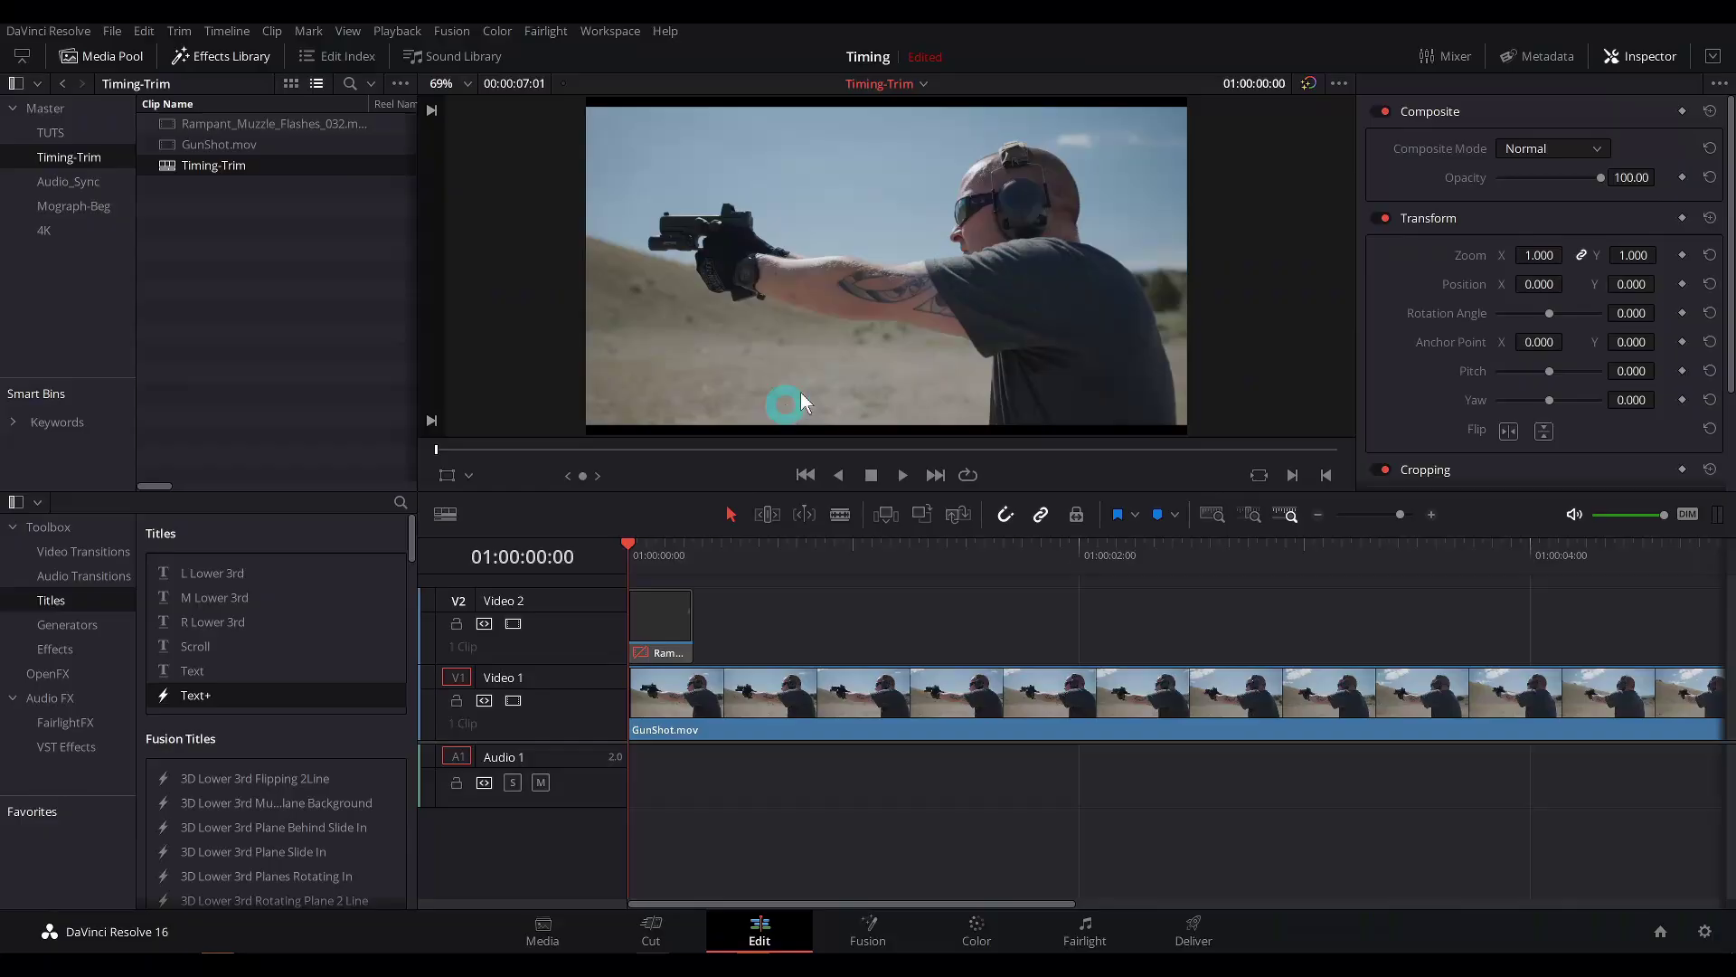
Step: Play the timeline and locate the frame where the gun fires, around 01:00:01:07
{"action": "key", "text": "space"}
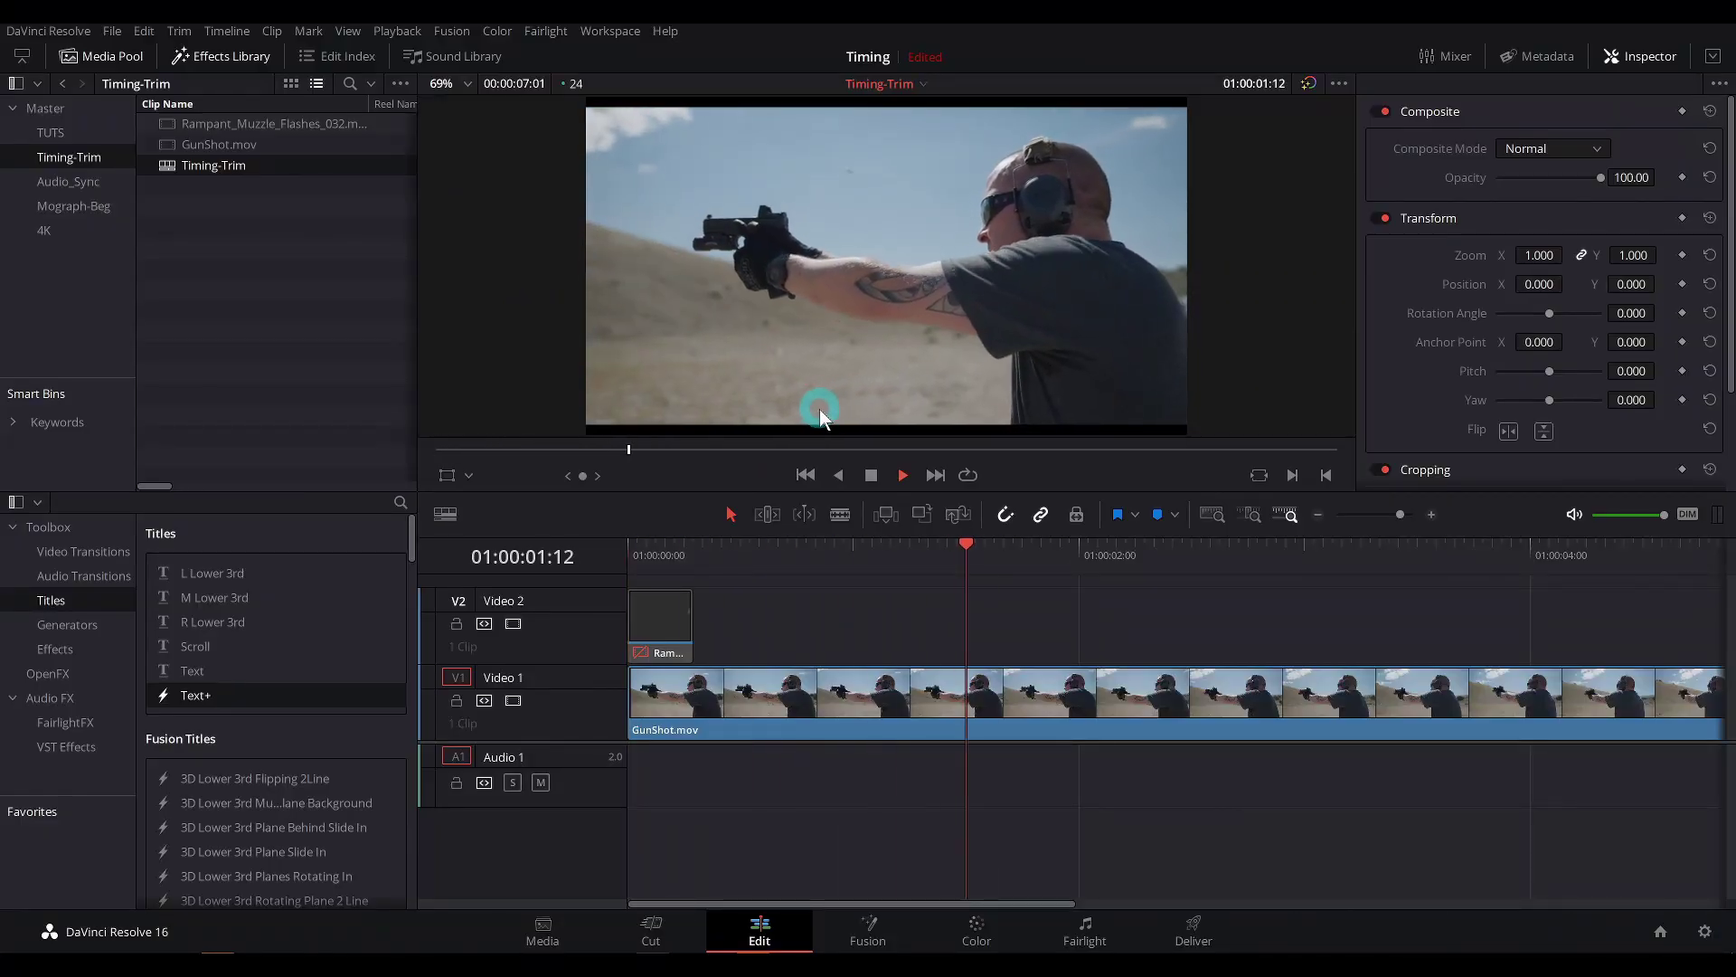
{"action": "left_click_drag", "start_coordinate": [969, 565], "coordinate": [924, 556]}
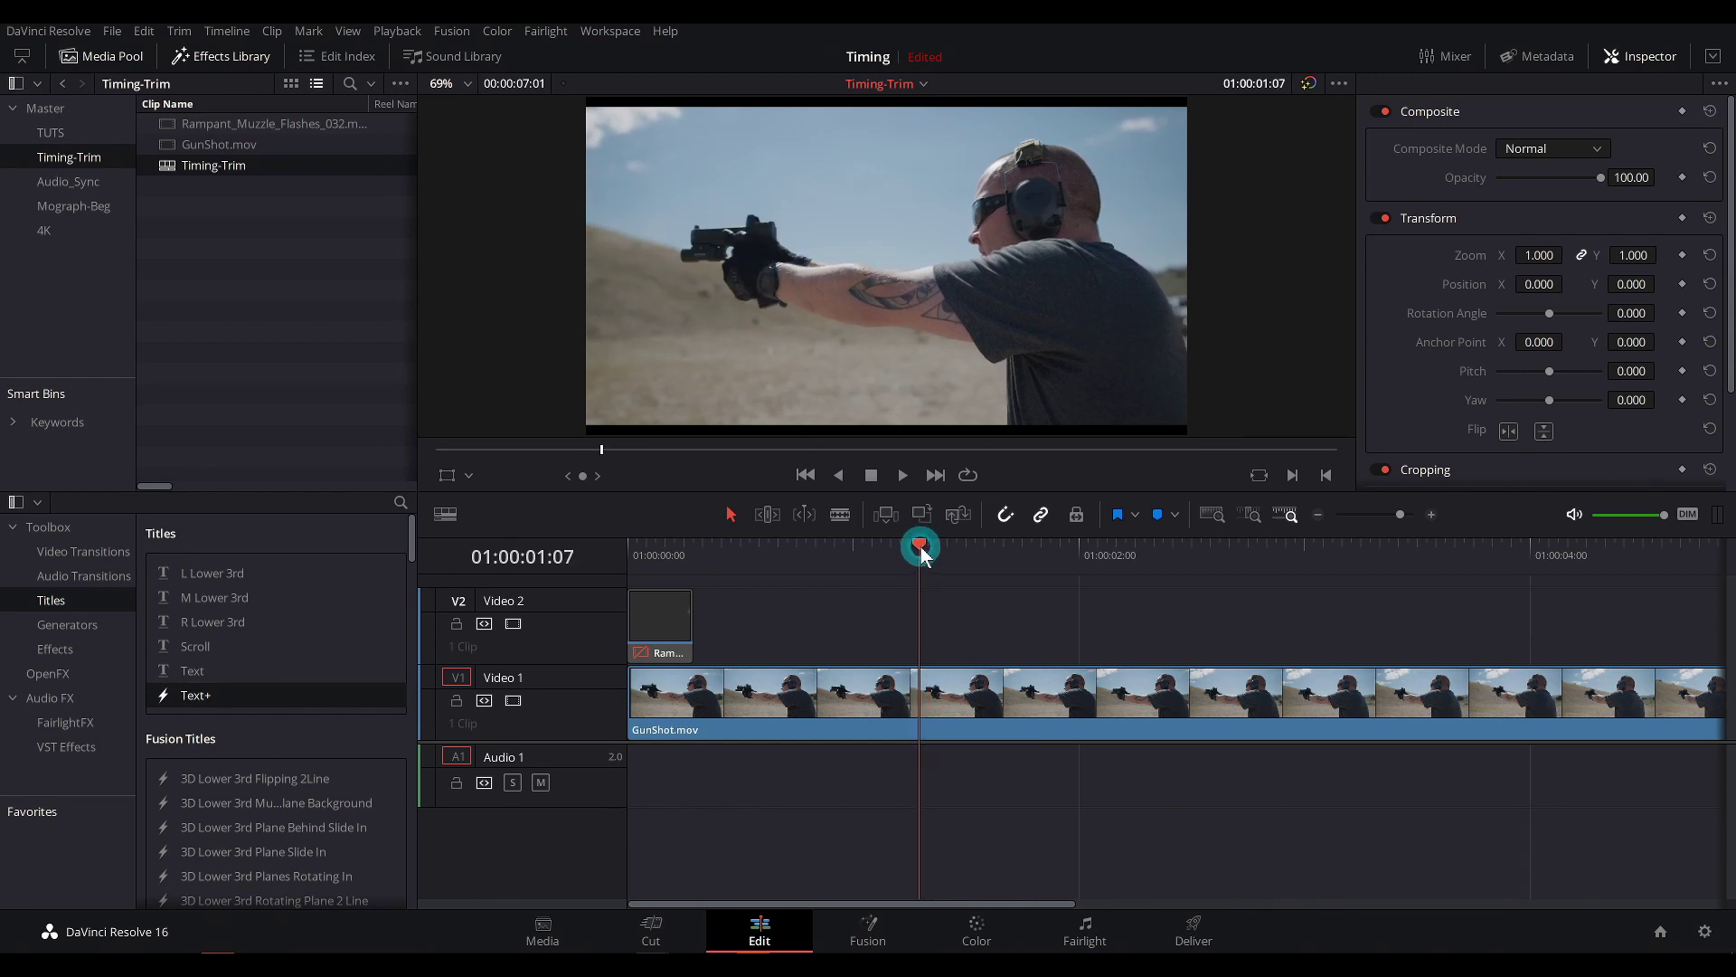
Step: Preview the muzzle flash clip on its own and examine its flash frames one by one
{"action": "left_click", "coordinate": [680, 629]}
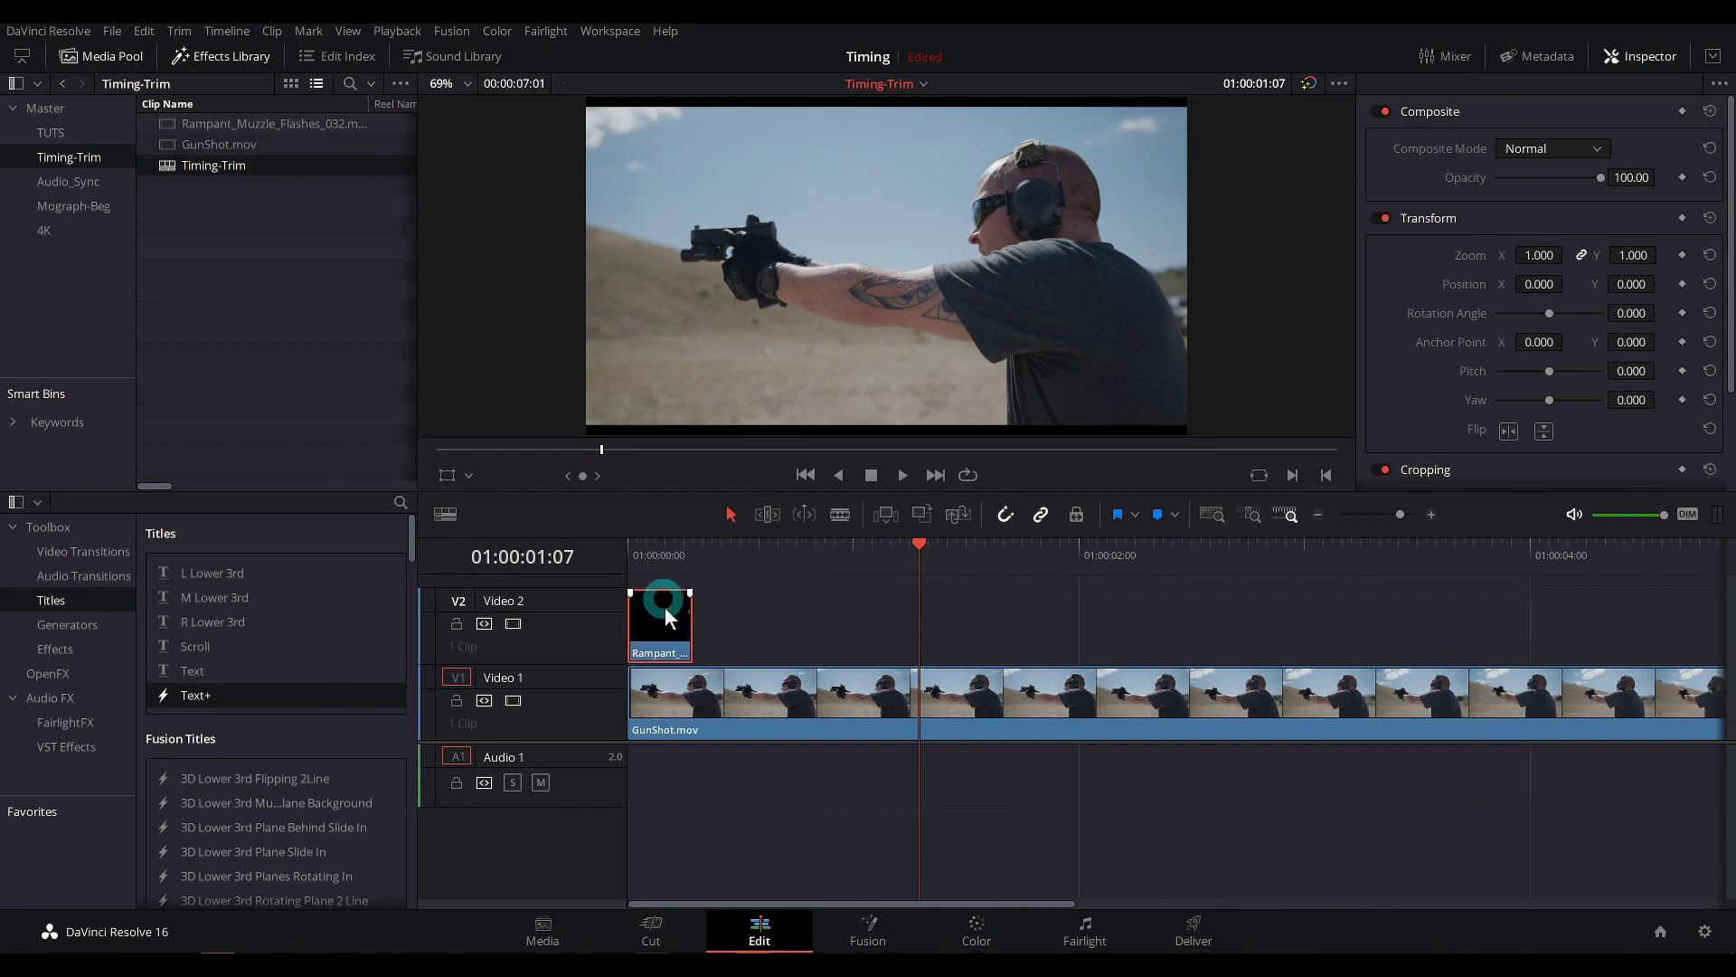
{"action": "double_click", "coordinate": [665, 618]}
{"action": "left_click_drag", "start_coordinate": [767, 446], "coordinate": [436, 461]}
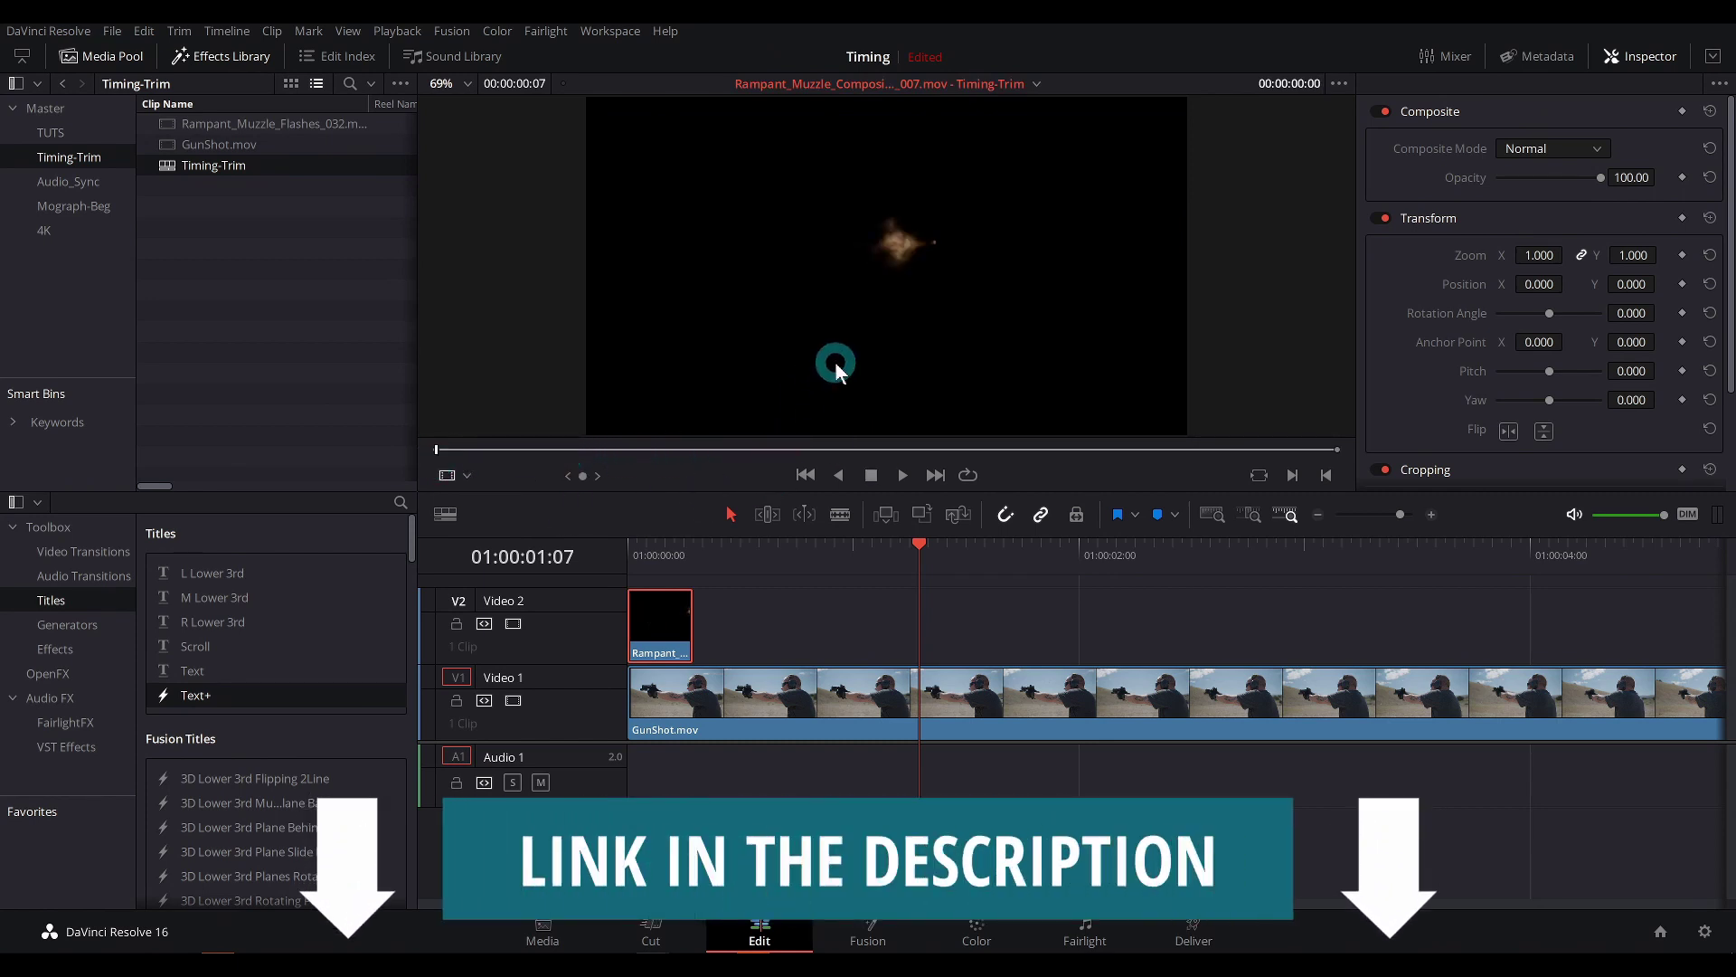
{"action": "left_click_drag", "start_coordinate": [510, 448], "coordinate": [709, 449]}
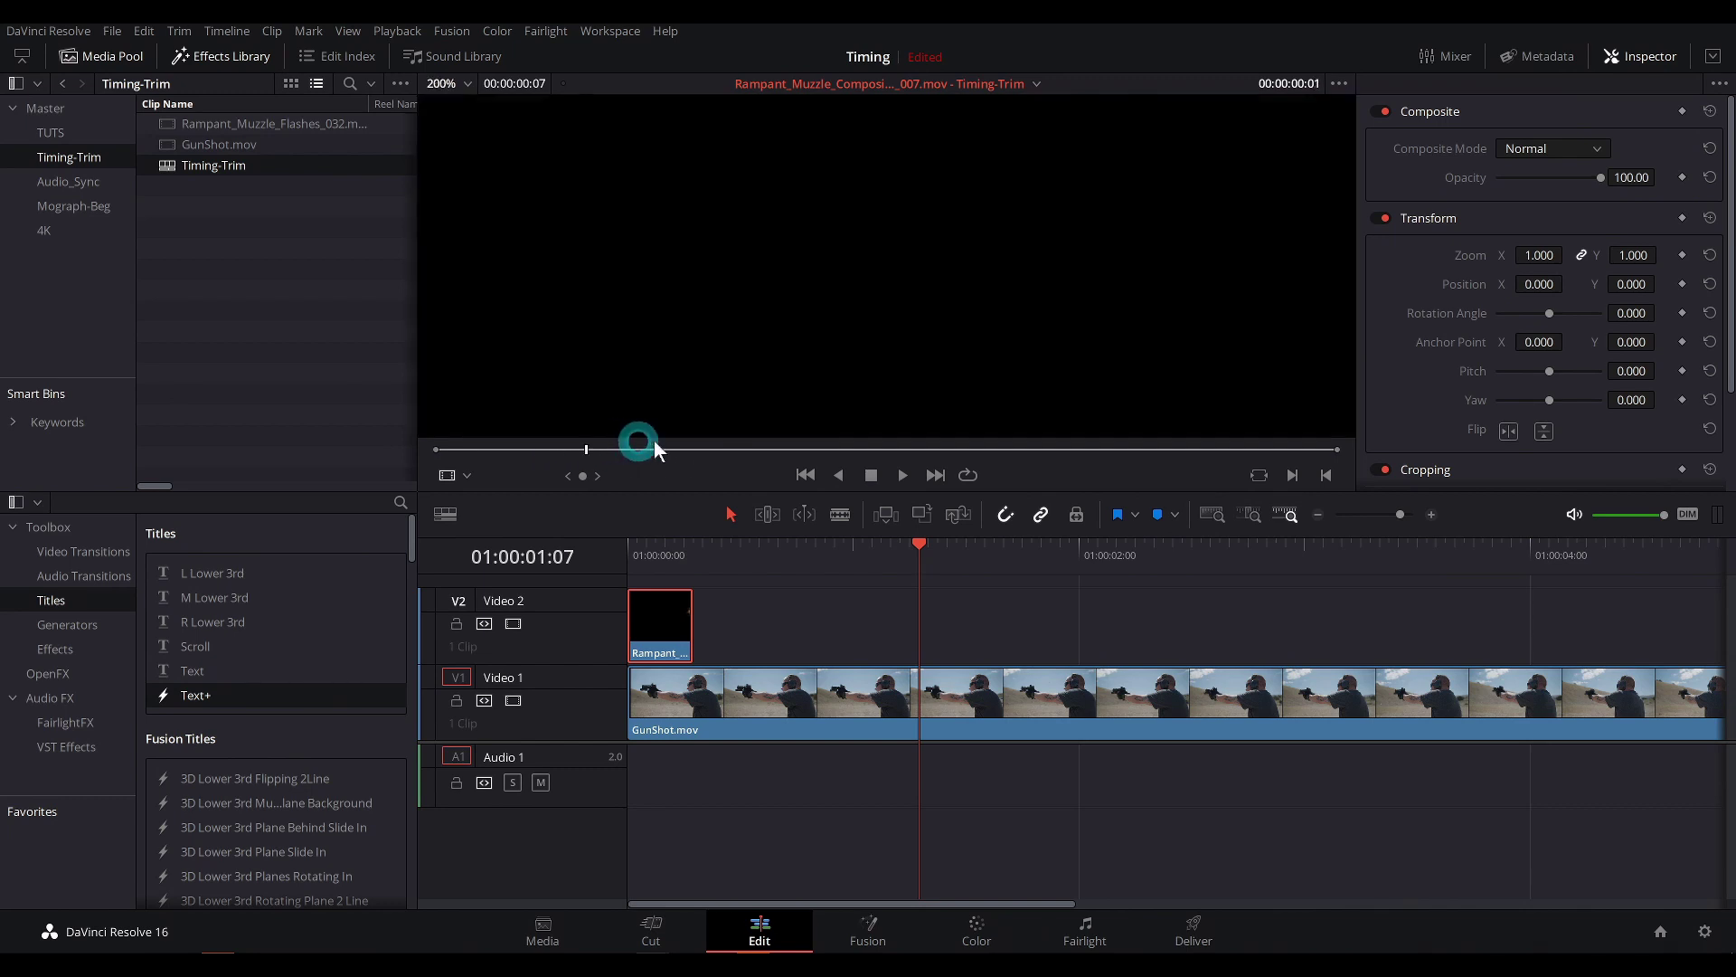
{"action": "left_click_drag", "start_coordinate": [644, 447], "coordinate": [736, 445]}
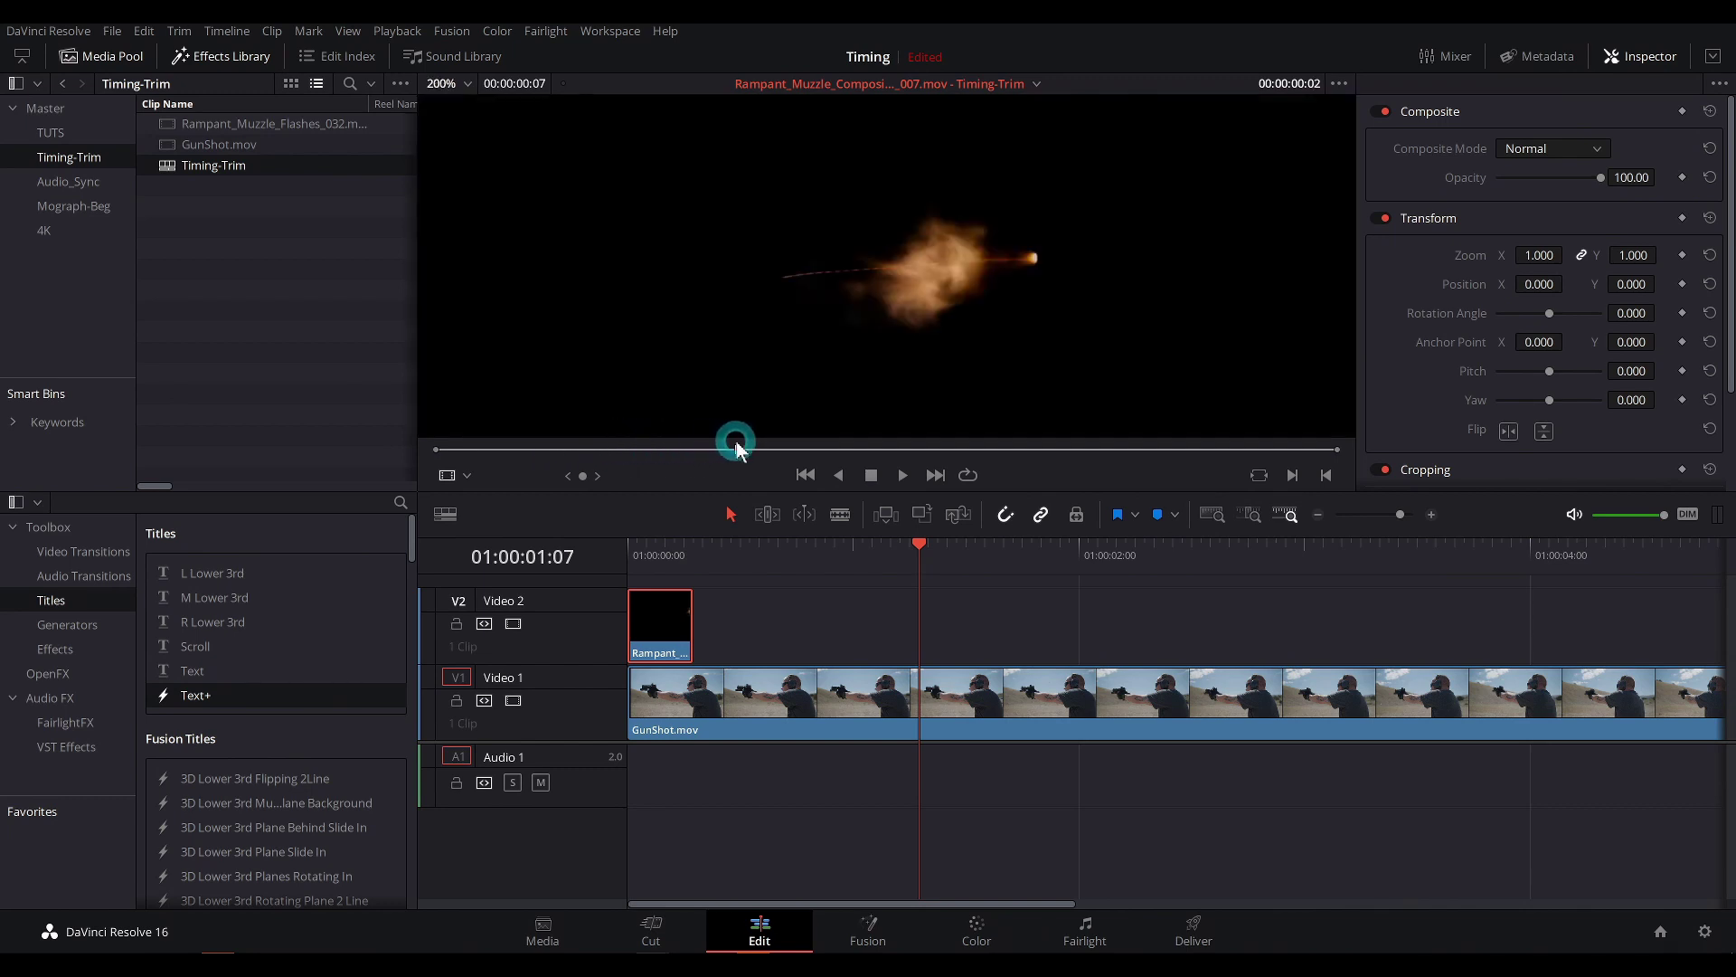
{"action": "mouse_move", "coordinate": [885, 441]}
{"action": "left_mouse_down"}
{"action": "mouse_move", "coordinate": [958, 439]}
{"action": "mouse_move", "coordinate": [724, 440]}
{"action": "left_mouse_up"}
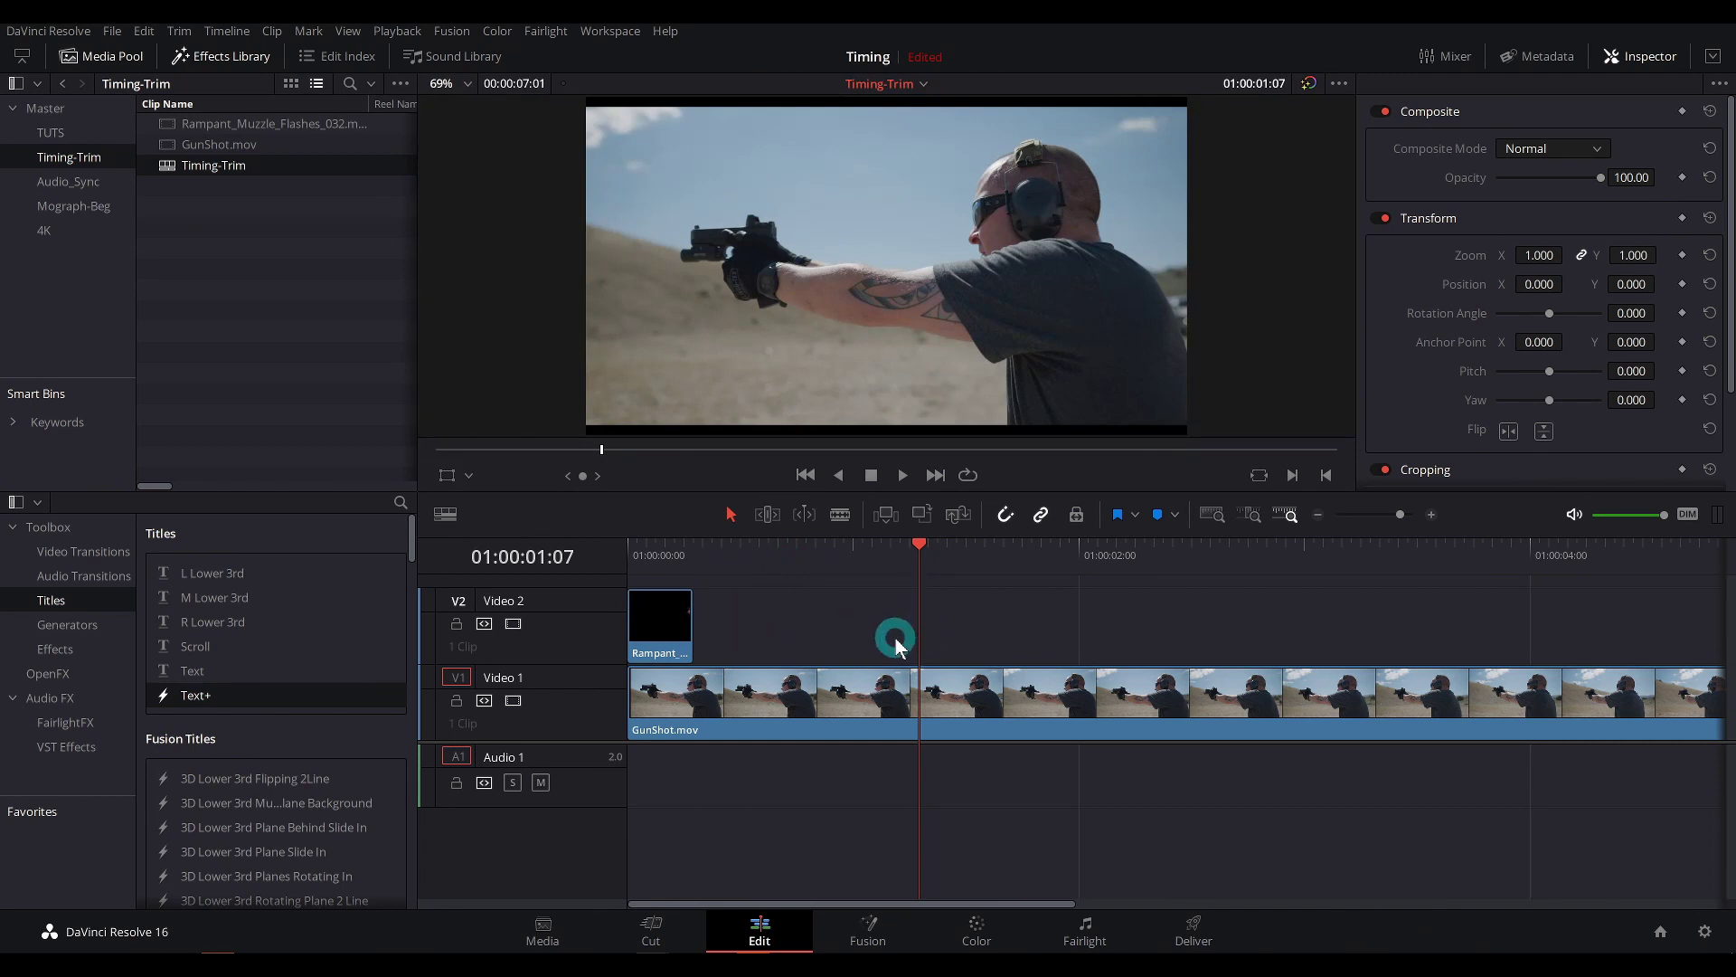
Step: Check the moment before the shot, and move the muzzle flash clip on Video 2 past the 01:00:02:00 mark
{"action": "left_click_drag", "start_coordinate": [865, 562], "coordinate": [912, 581]}
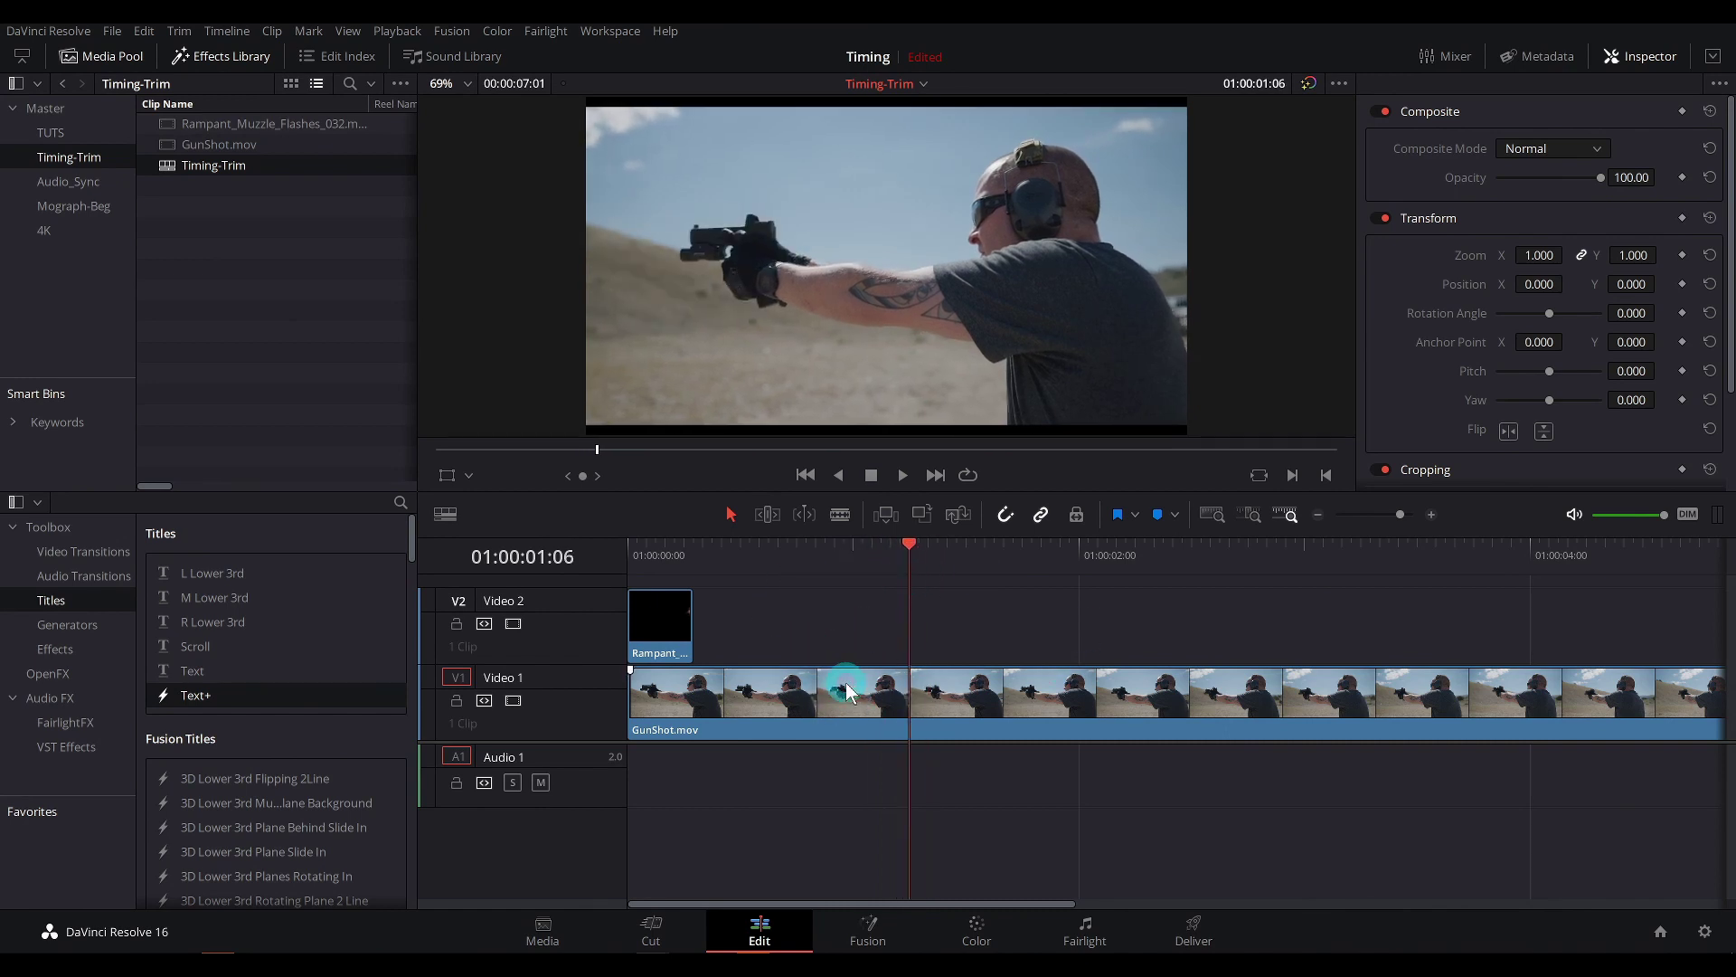
{"action": "left_click_drag", "start_coordinate": [899, 552], "coordinate": [731, 563]}
{"action": "left_click_drag", "start_coordinate": [671, 620], "coordinate": [1263, 615]}
Step: Trim about half a second off the start of GunShot.mov and shift the clip back to the timeline start
{"action": "left_click_drag", "start_coordinate": [728, 555], "coordinate": [750, 566]}
{"action": "left_click", "coordinate": [823, 702]}
{"action": "left_click_drag", "start_coordinate": [636, 709], "coordinate": [751, 711]}
{"action": "left_click_drag", "start_coordinate": [958, 711], "coordinate": [837, 706]}
Step: Play from the beginning, split GunShot.mov at 01:00:02:00 and delete the part after the cut
{"action": "key", "text": "Home"}
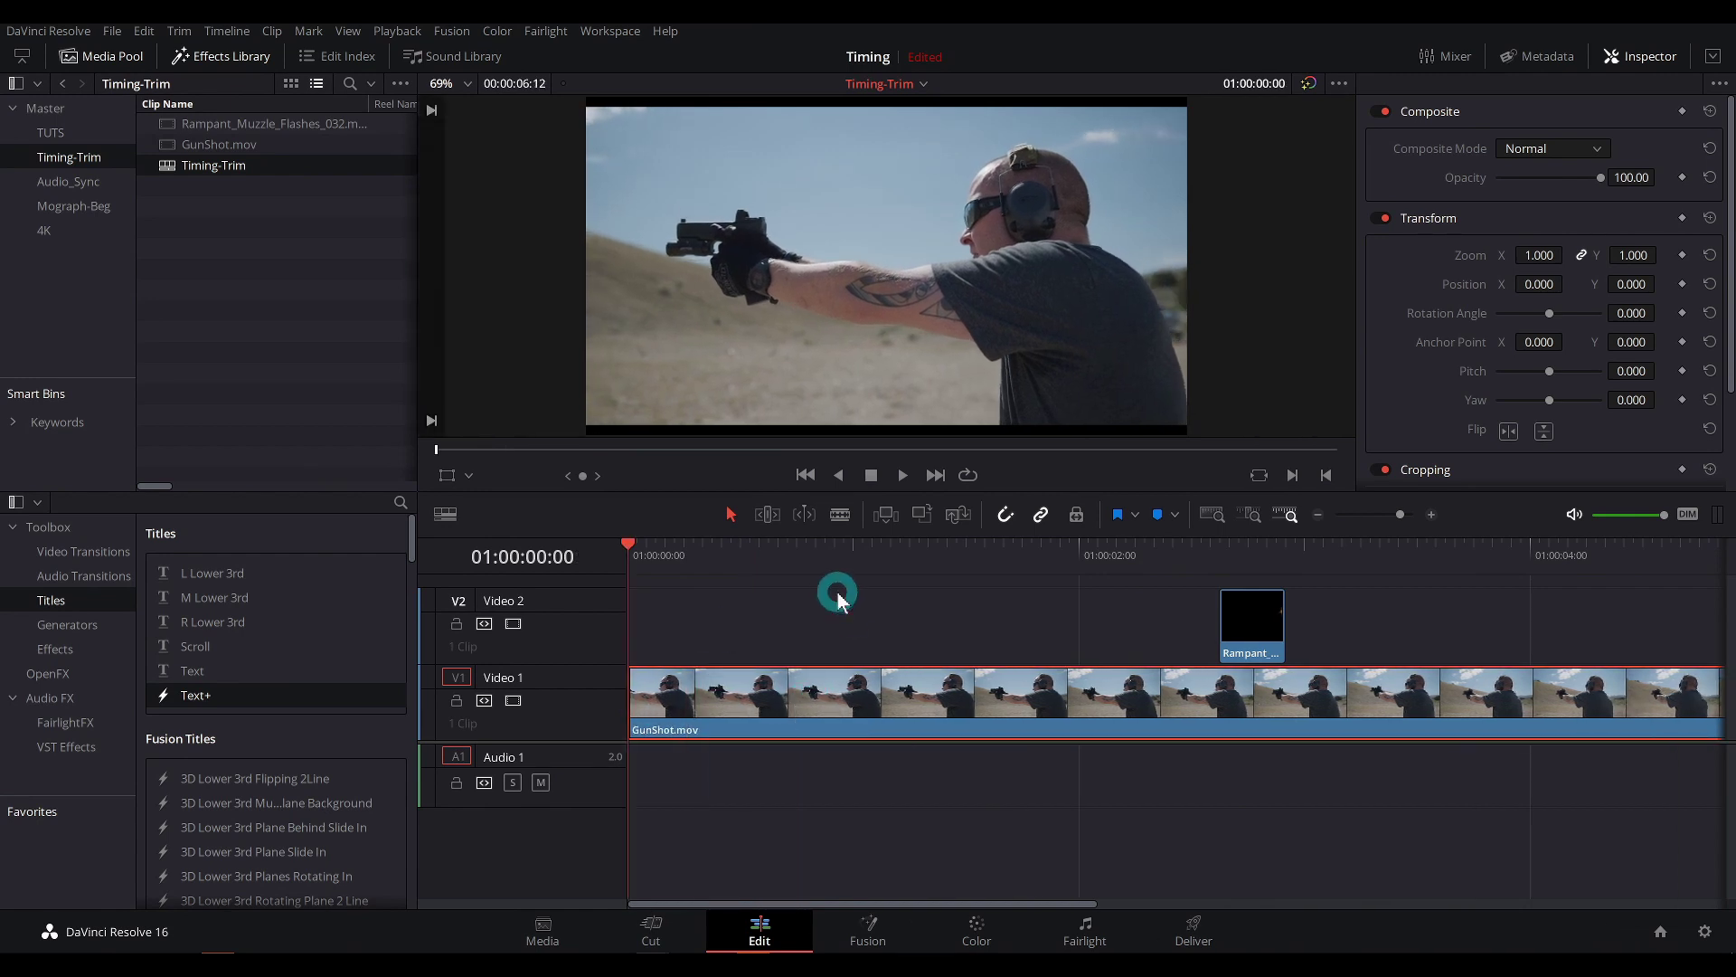
{"action": "key", "text": "space"}
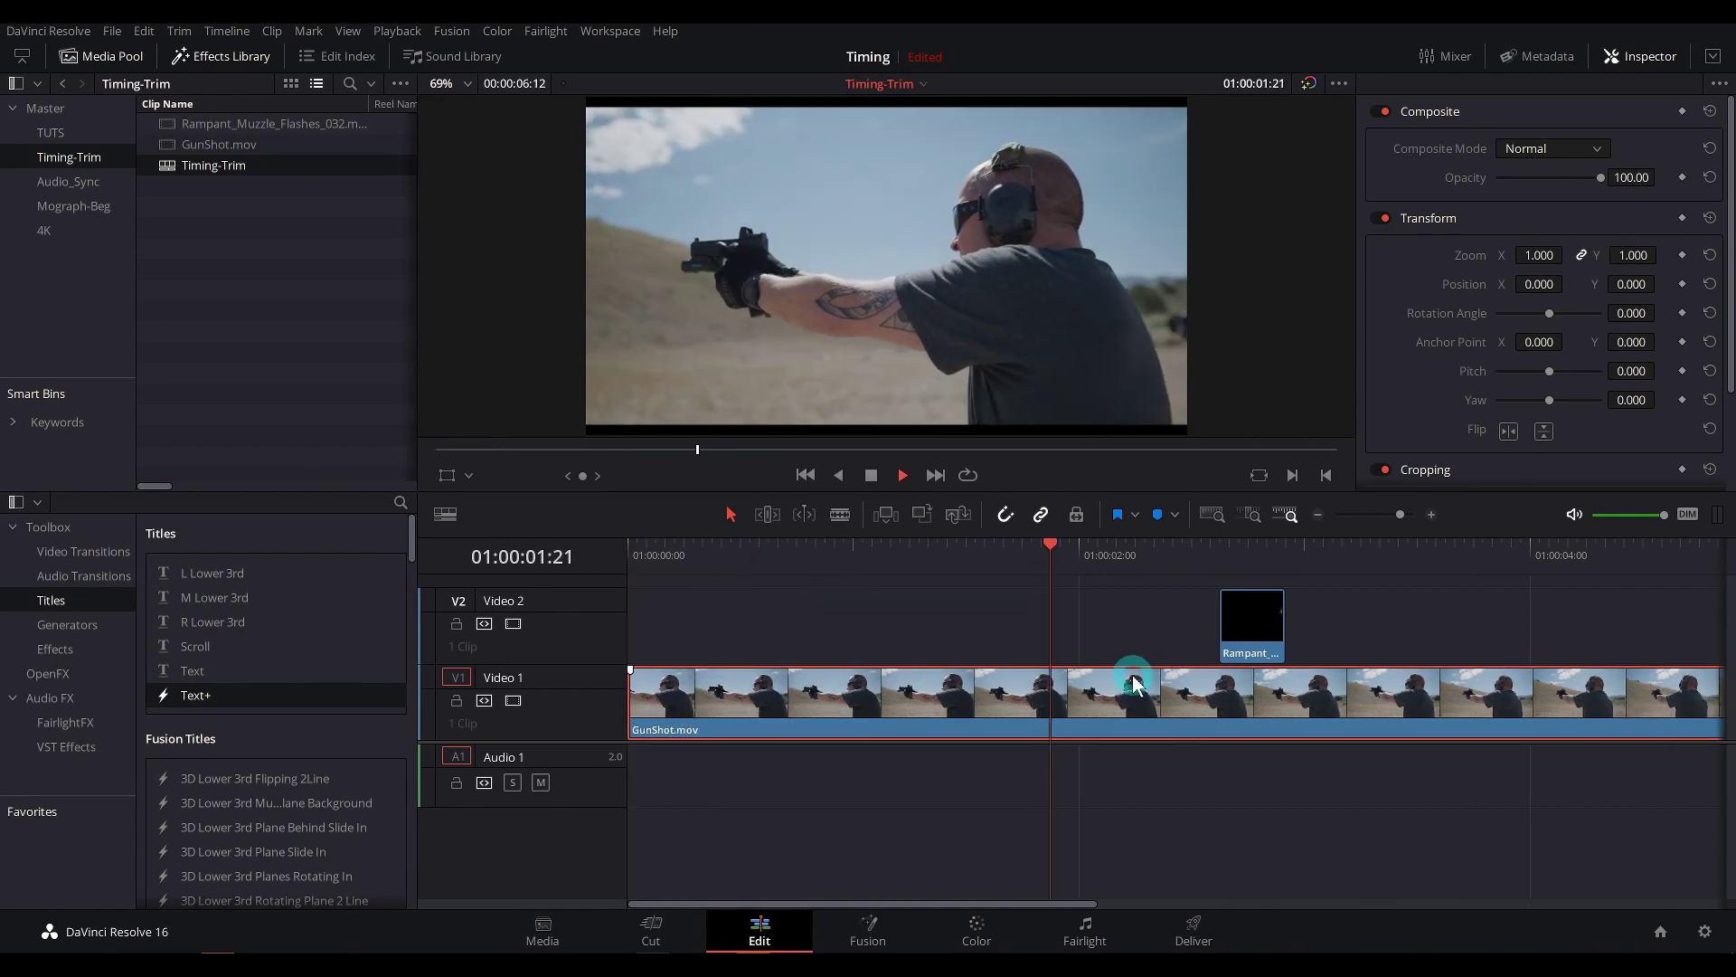
{"action": "key", "text": "space"}
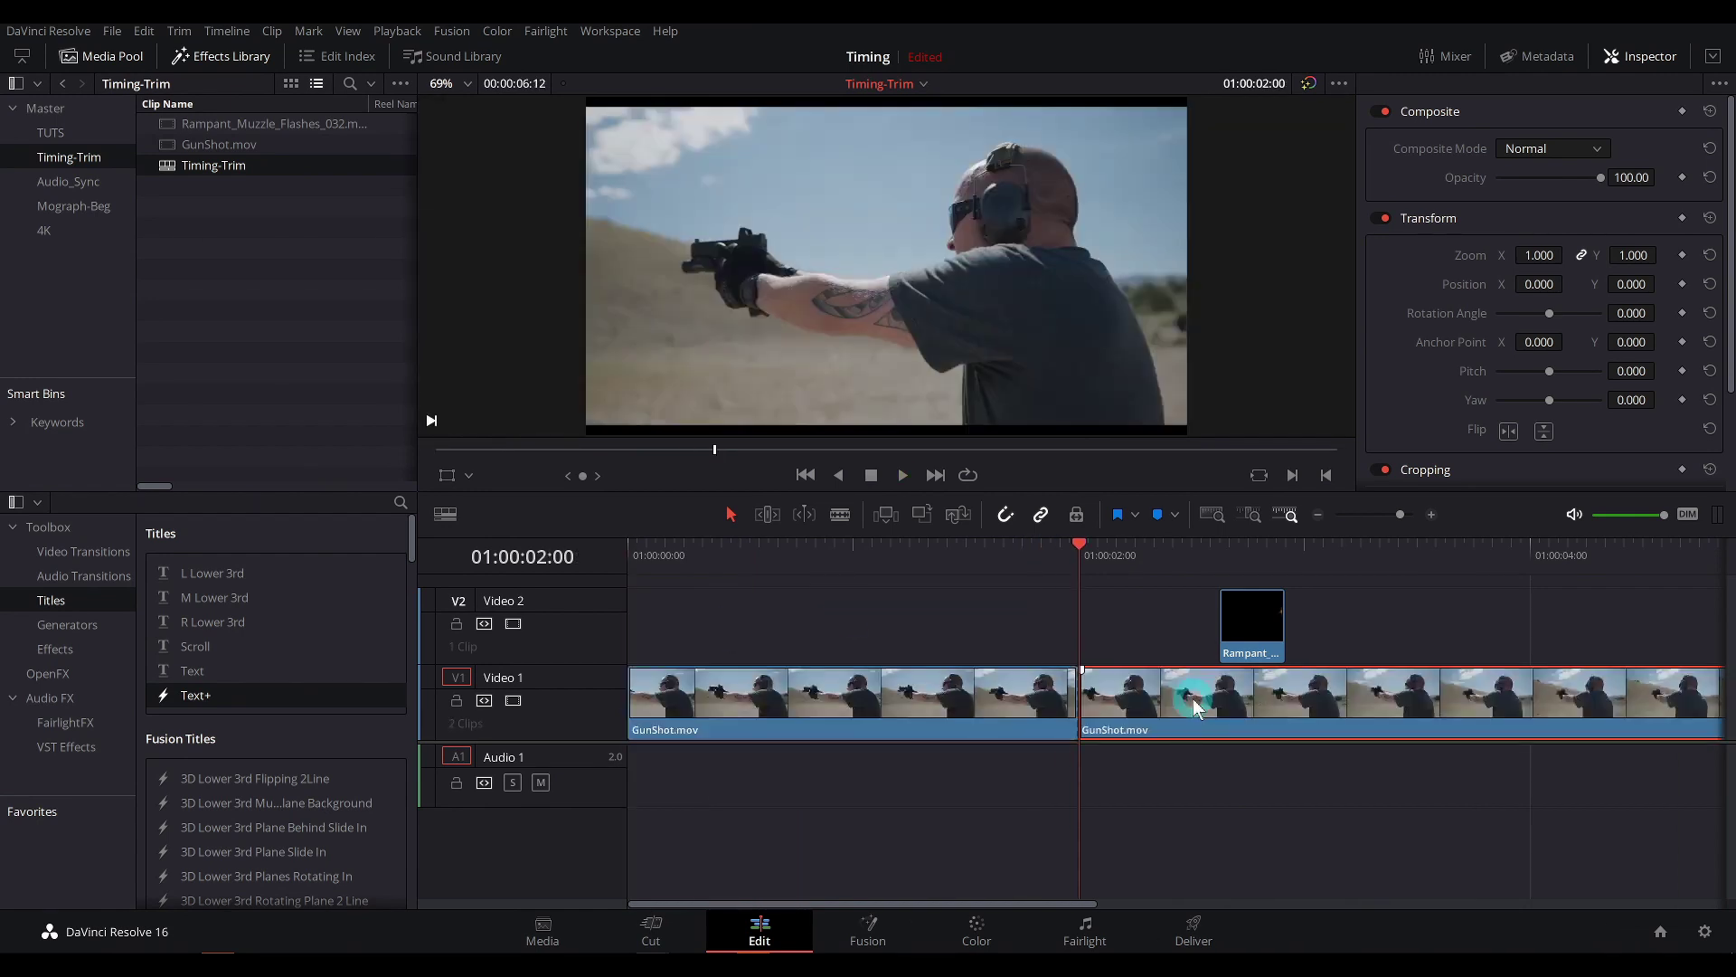
{"action": "key", "text": "Delete"}
Step: Move the muzzle flash clip on Video 2 to start at 01:00:02:03, just past the end of GunShot.mov
{"action": "left_click_drag", "start_coordinate": [957, 578], "coordinate": [760, 601]}
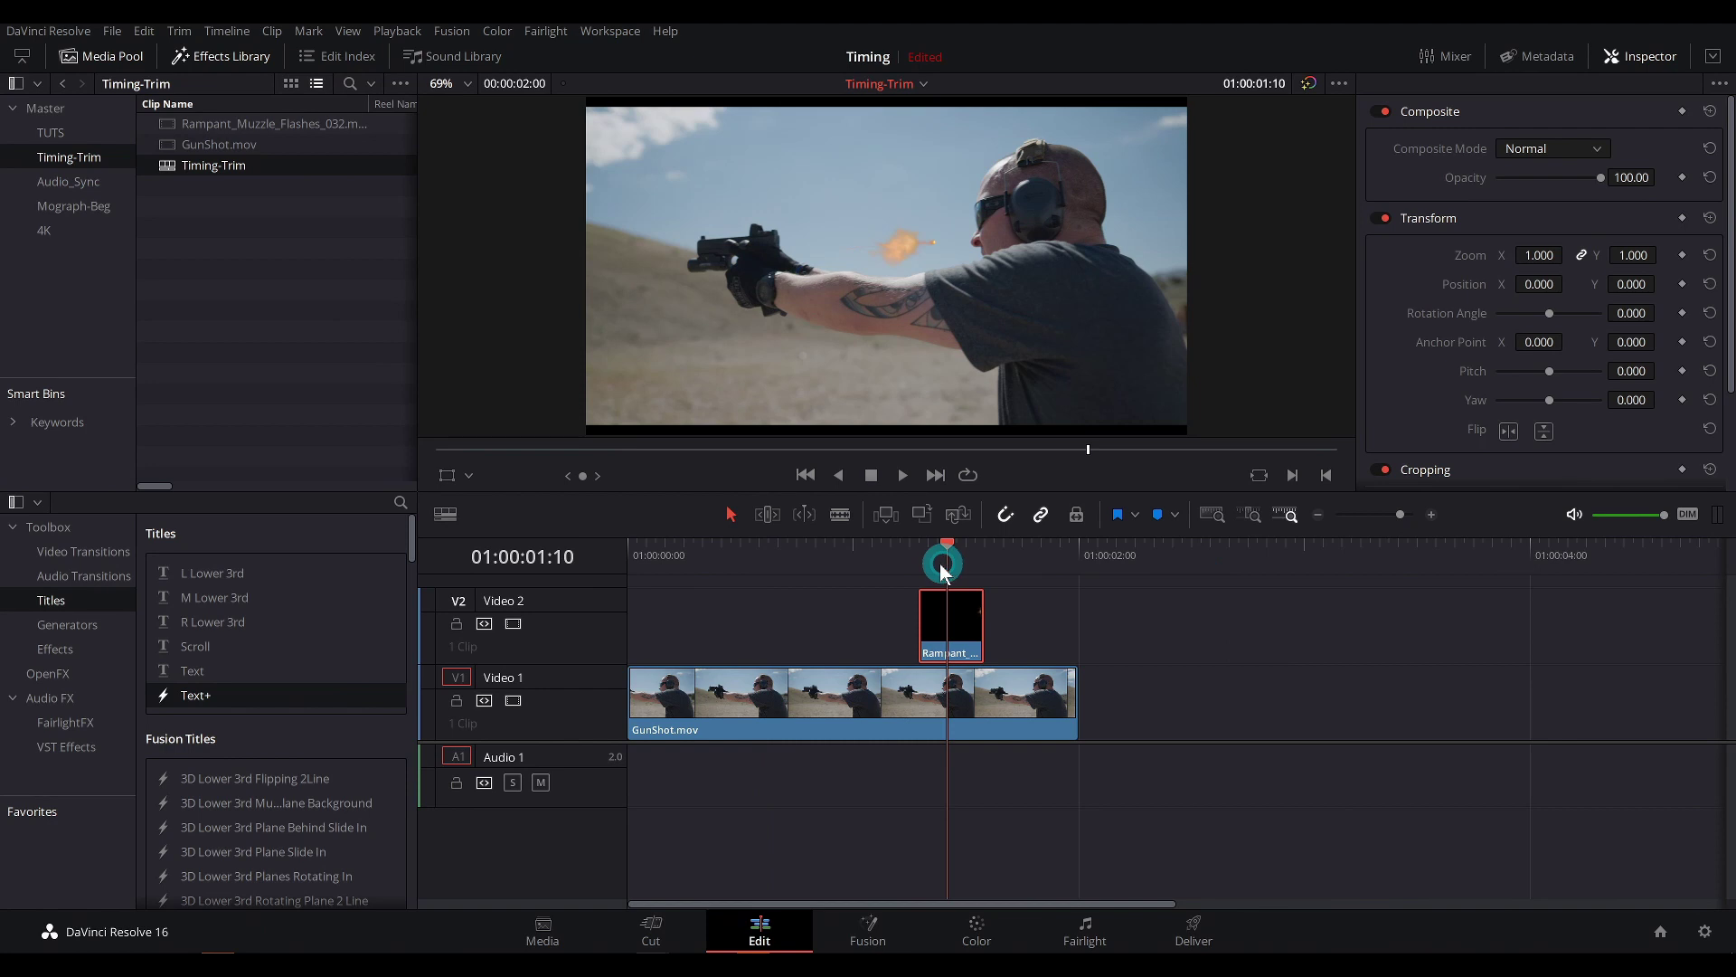
{"action": "left_click_drag", "start_coordinate": [942, 565], "coordinate": [1141, 624]}
{"action": "left_click", "coordinate": [1108, 546]}
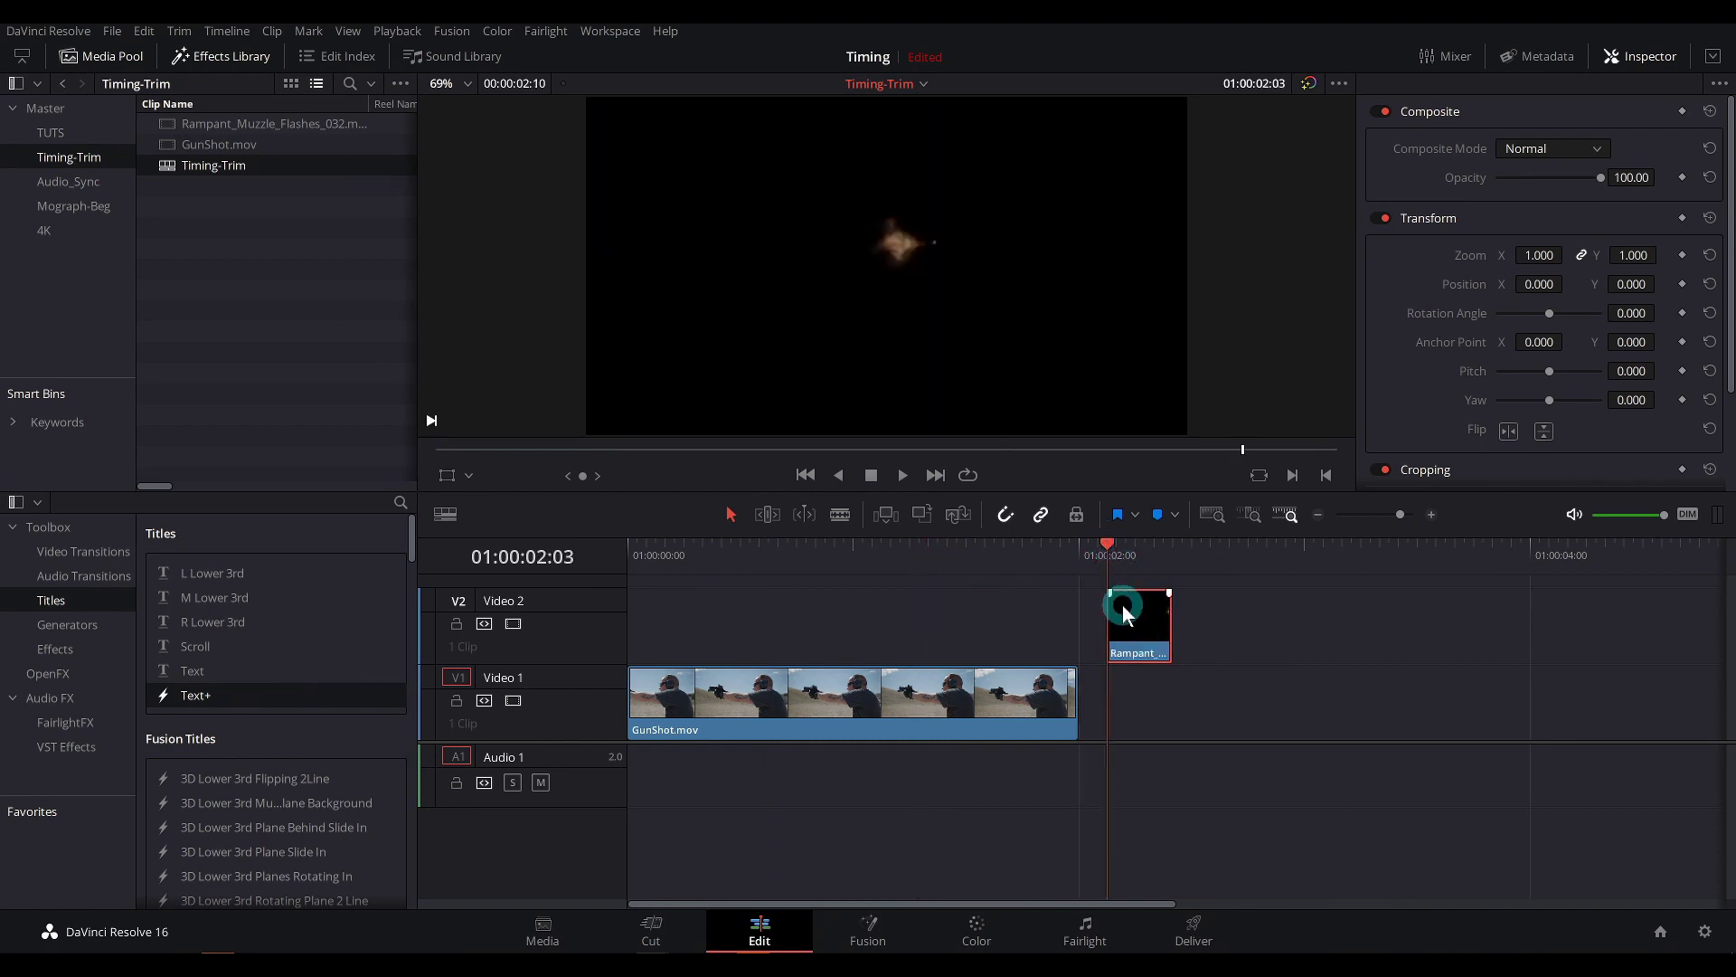
Step: Step through the muzzle flash frames, split the clip at 01:00:02:05 and delete the part before the cut
{"action": "key", "text": "Right"}
{"action": "key", "text": "Right"}
{"action": "key", "text": "Left"}
{"action": "key", "text": "Left"}
{"action": "key", "text": "Right"}
{"action": "key", "text": "Right"}
{"action": "key", "text": "Right"}
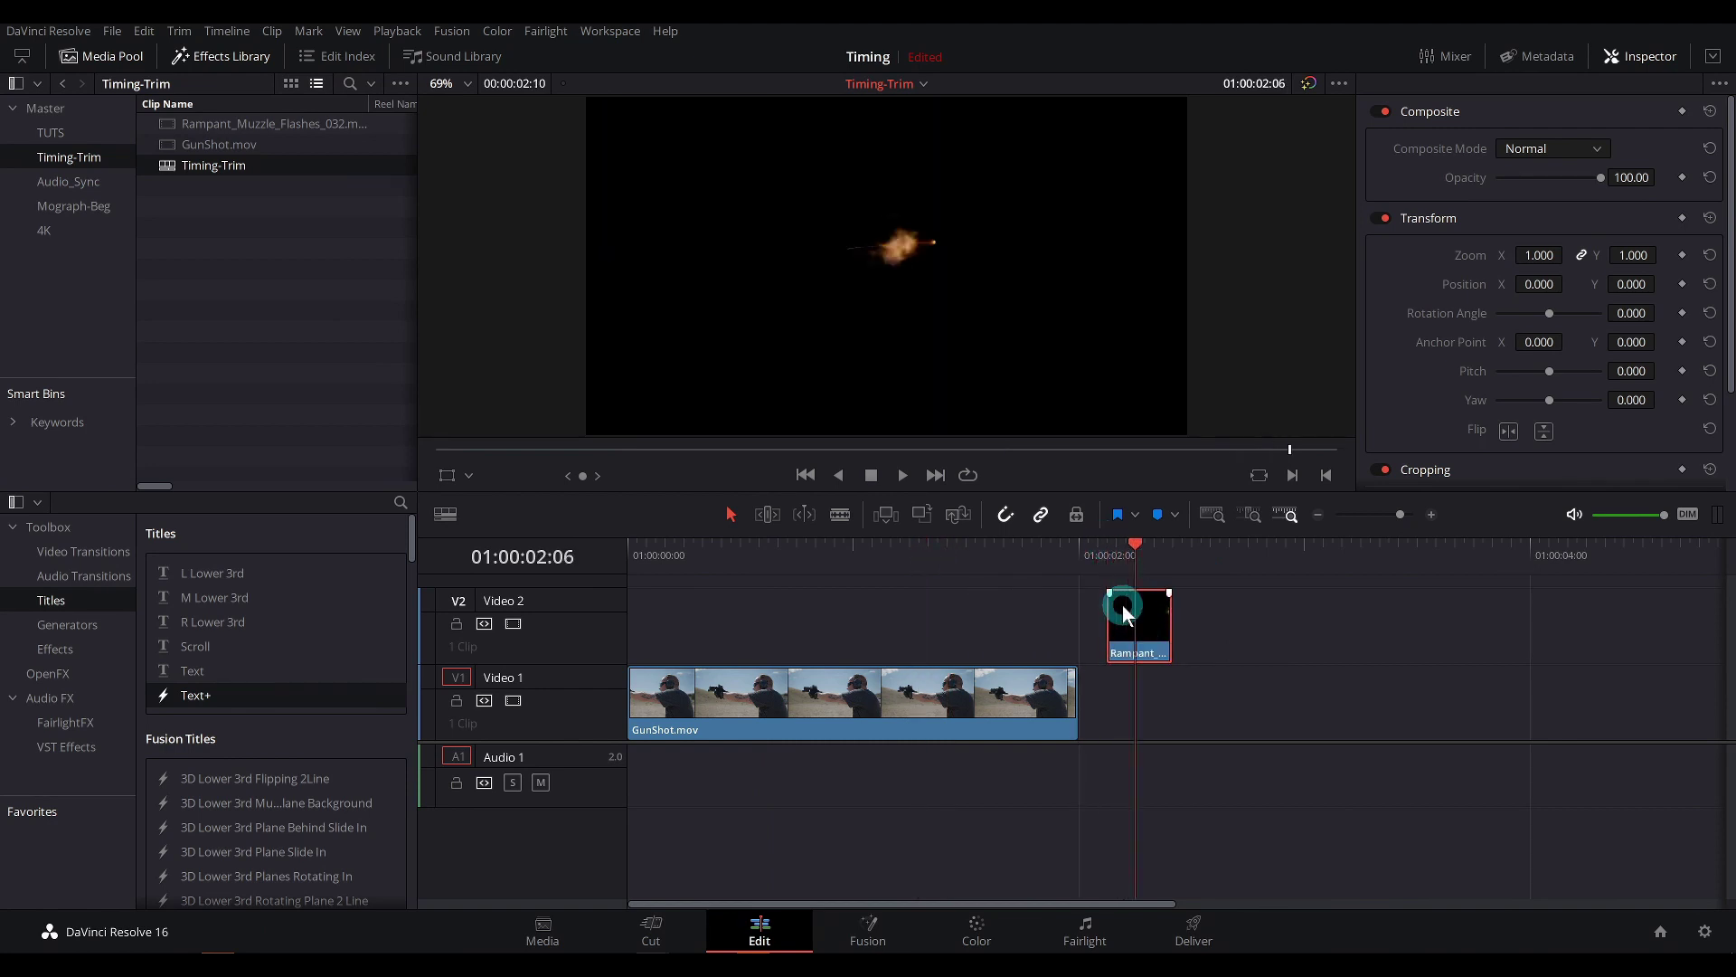
{"action": "key", "text": "Right"}
{"action": "key", "text": "Right"}
{"action": "key", "text": "Left"}
{"action": "key", "text": "Left"}
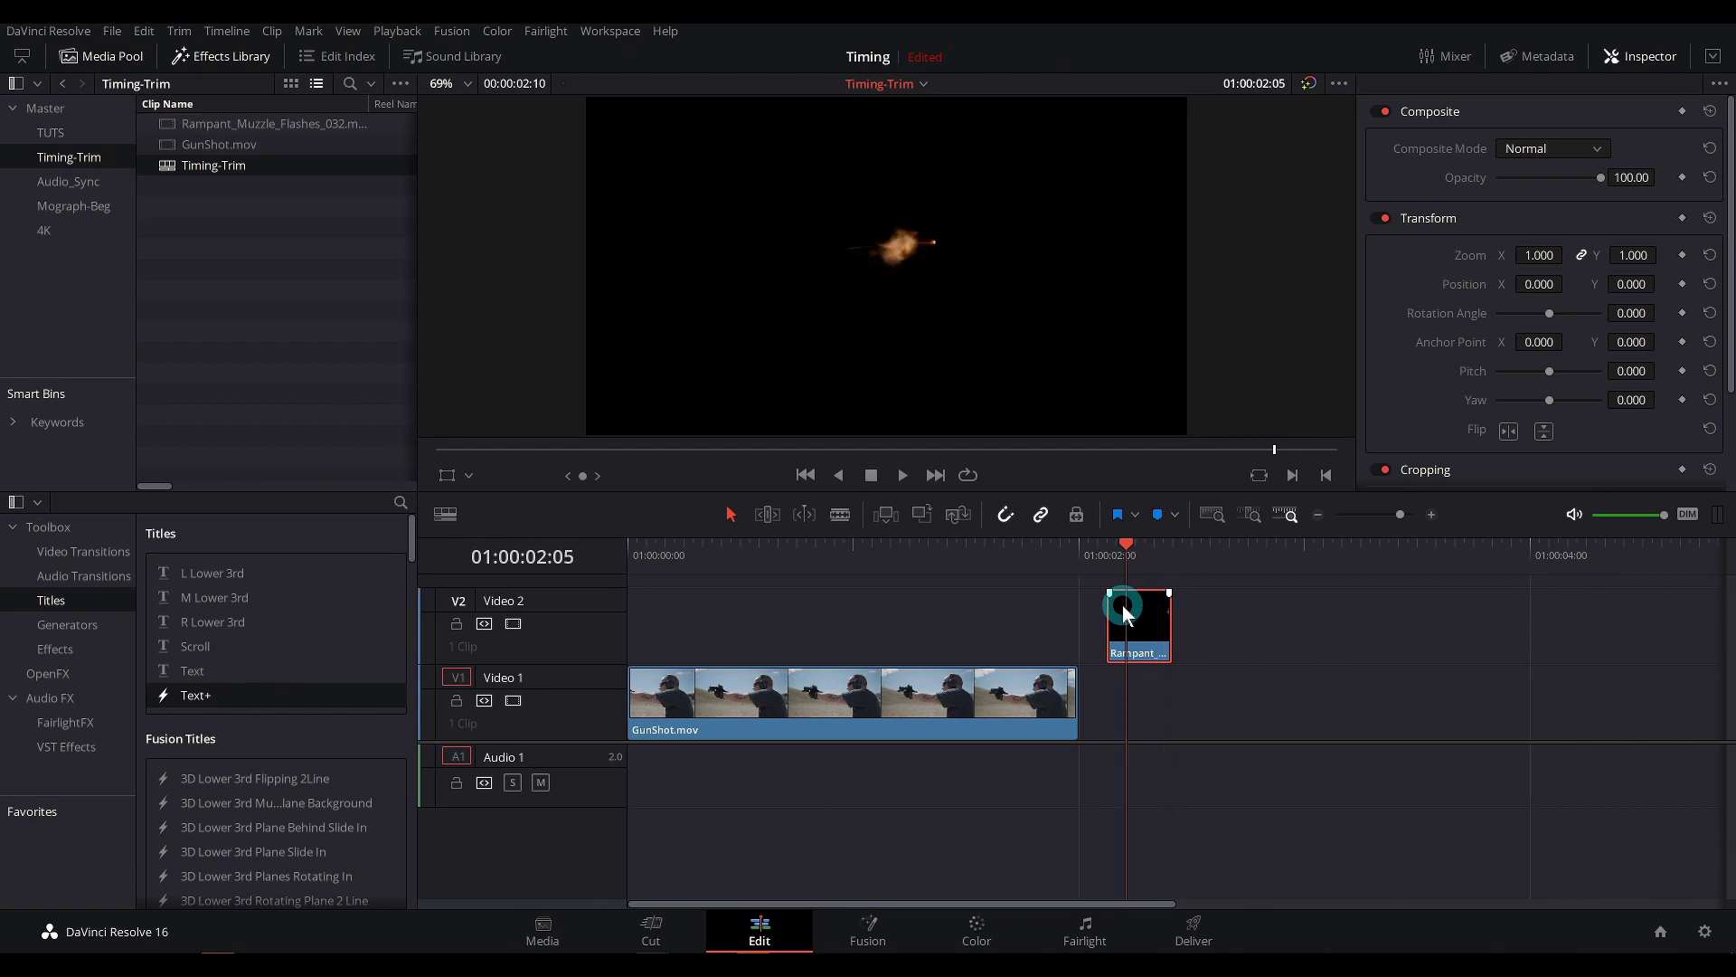
{"action": "key", "text": "ctrl+b"}
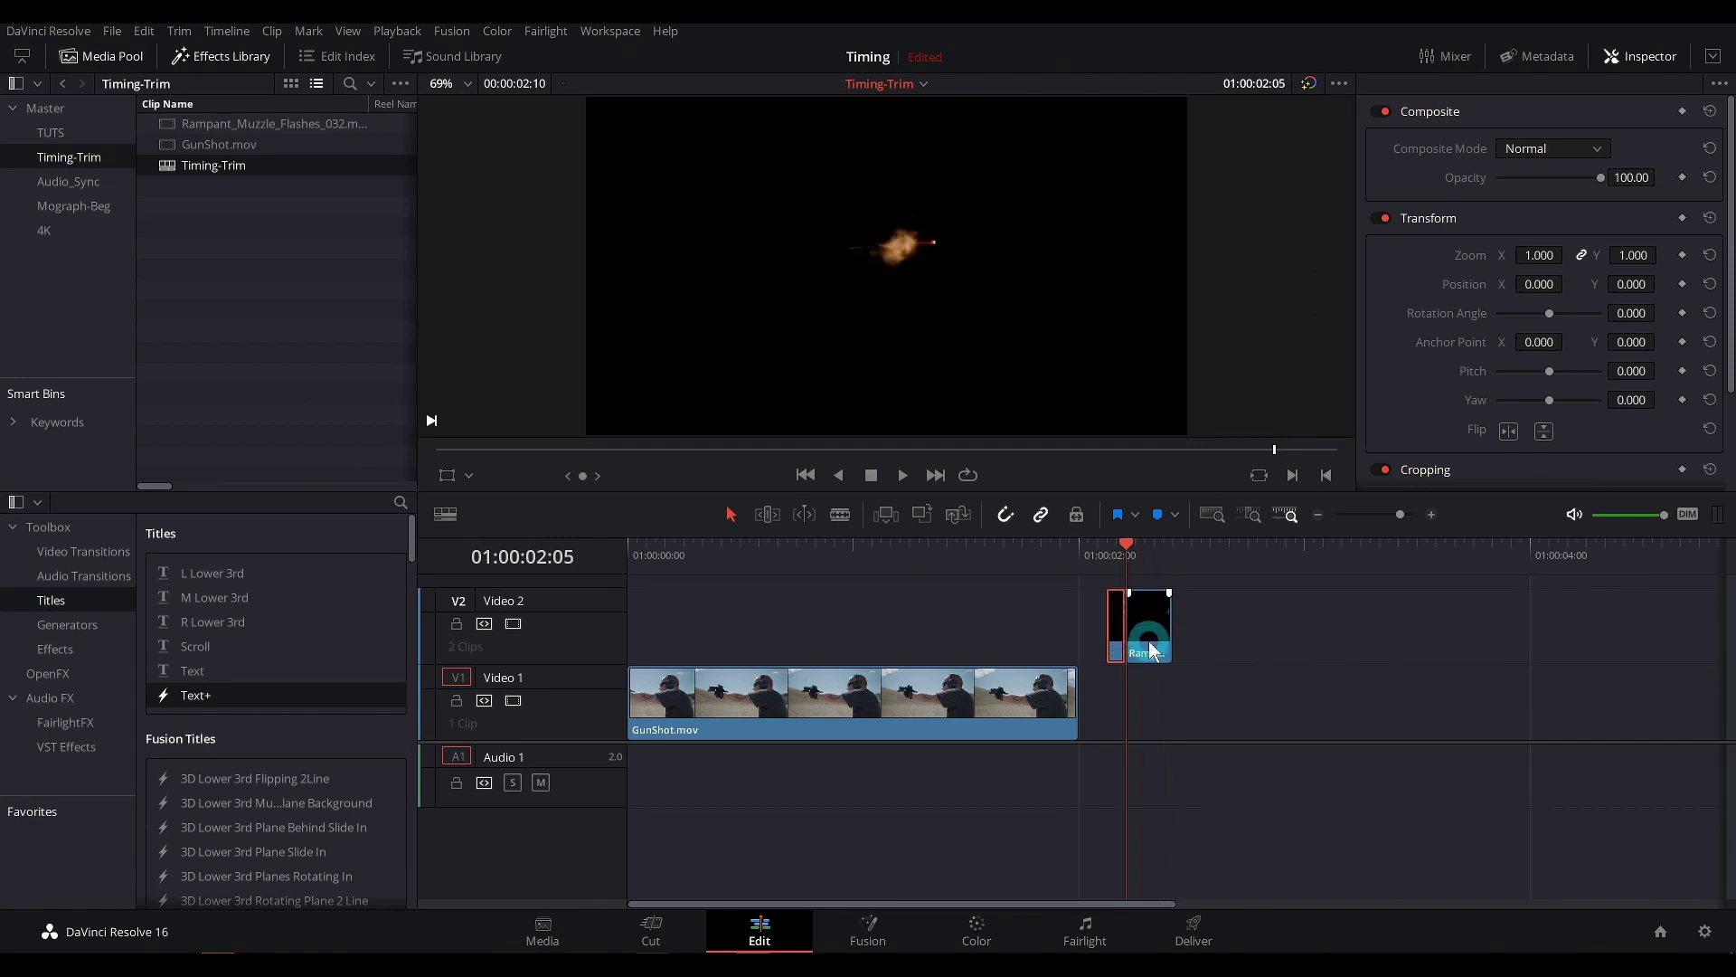
{"action": "key", "text": "BackSpace"}
Step: Trim the end of the muzzle flash clip to 01:00:02:07, keeping only two frames
{"action": "key", "text": "Right"}
{"action": "key", "text": "Right"}
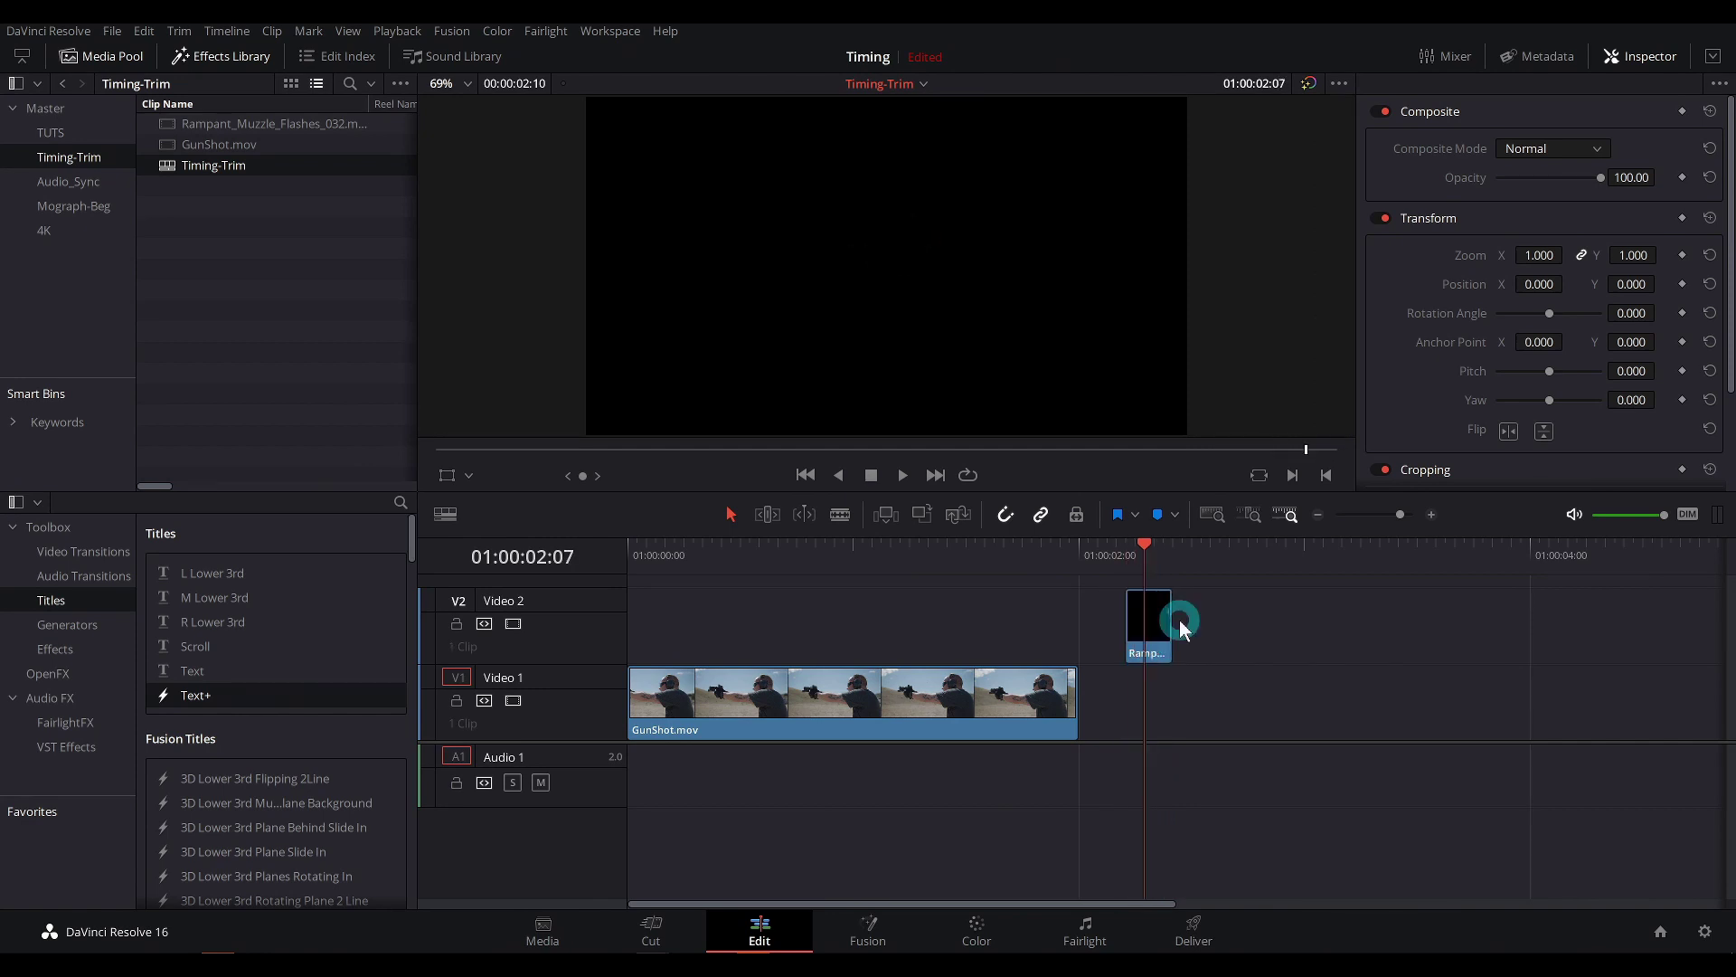
{"action": "left_click_drag", "start_coordinate": [1180, 627], "coordinate": [1141, 624]}
{"action": "left_click", "coordinate": [1124, 548]}
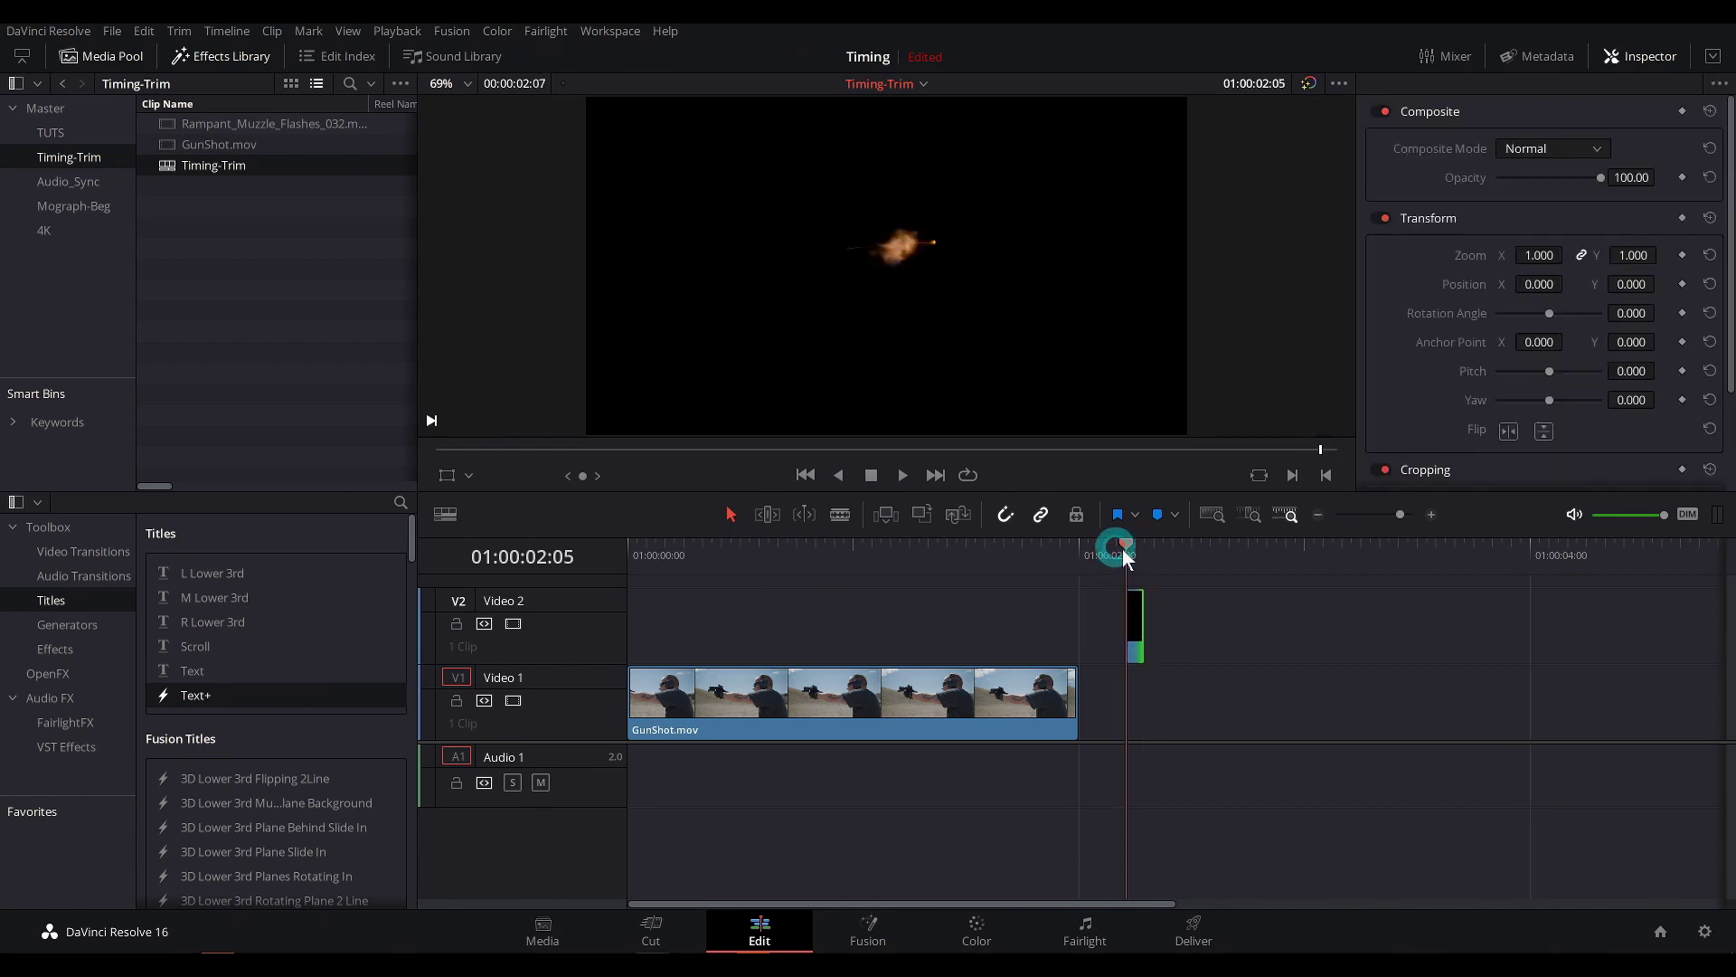
{"action": "key", "text": "Right"}
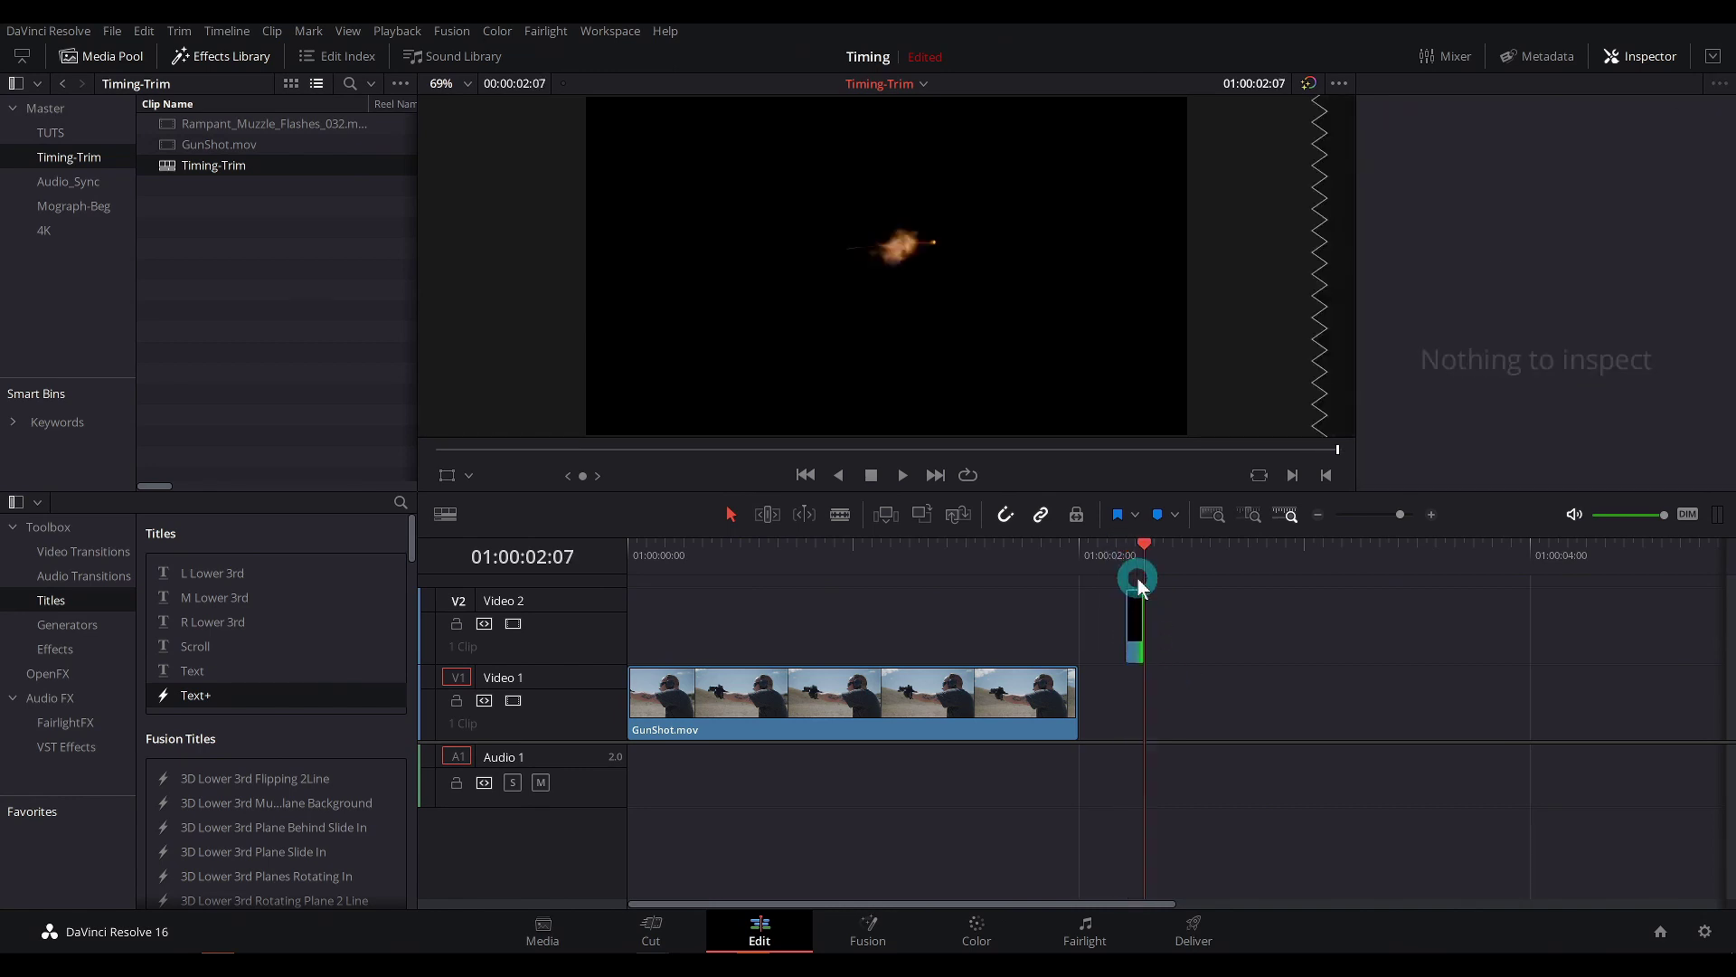
Step: Find the gunshot frame at 01:00:00:18 and move the trimmed muzzle flash clip to start there on Video 2
{"action": "left_click", "coordinate": [859, 555]}
{"action": "left_click_drag", "start_coordinate": [857, 560], "coordinate": [811, 557]}
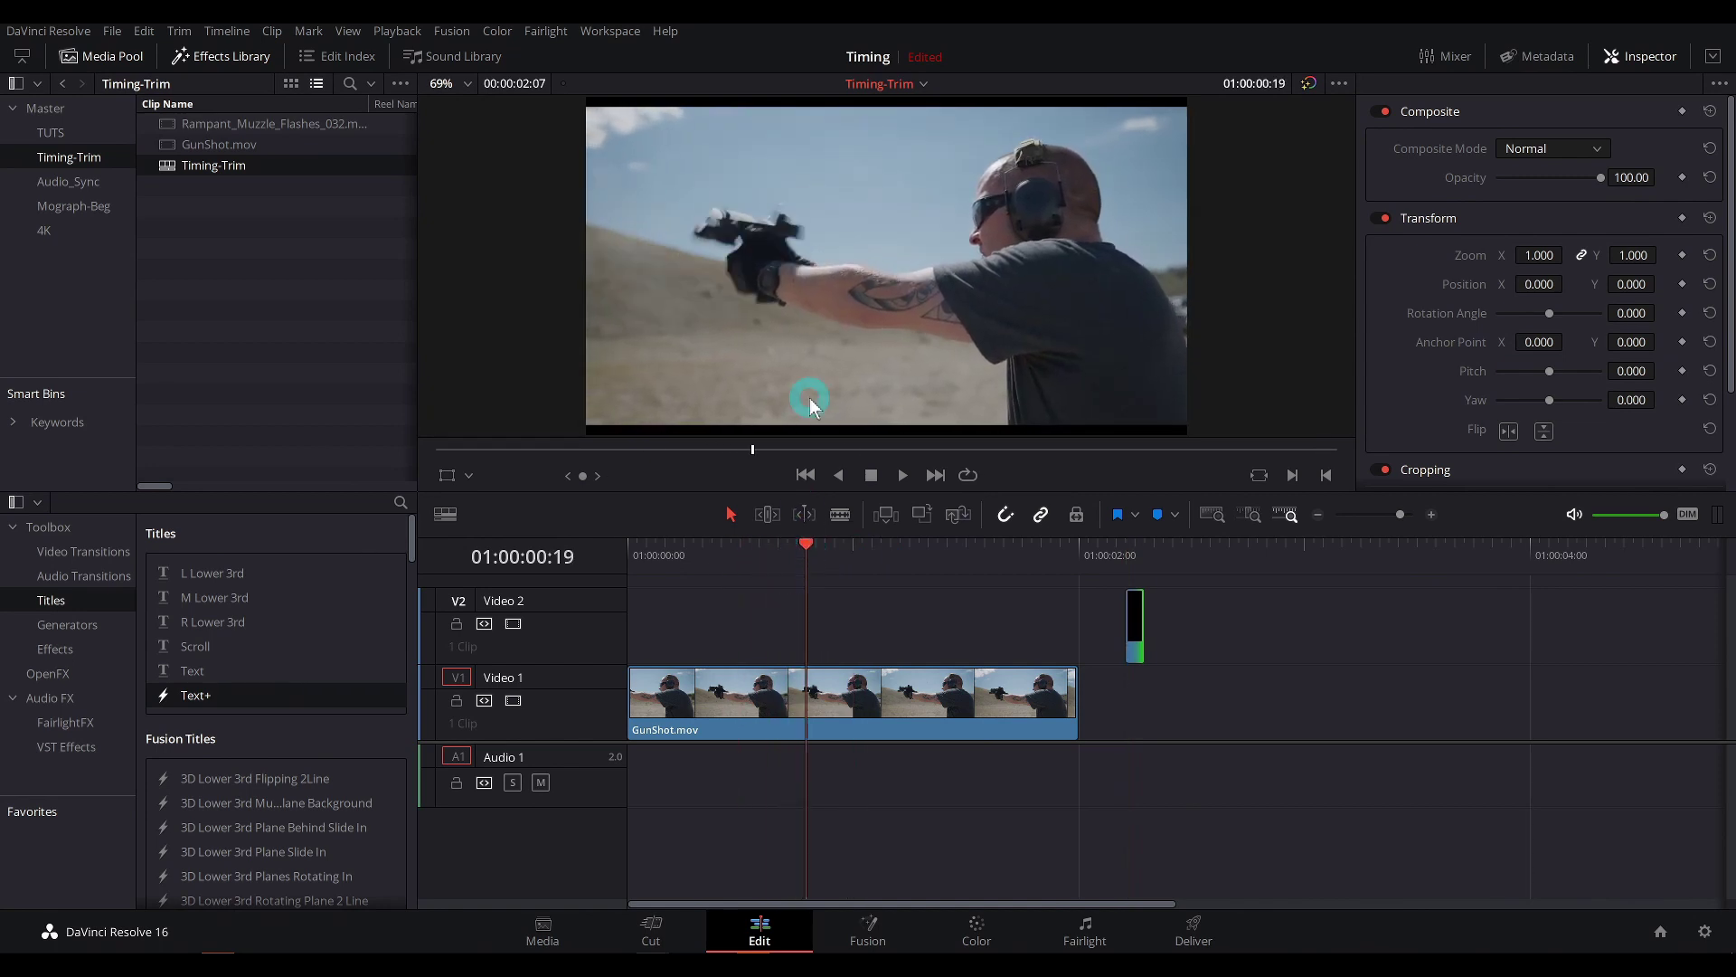
{"action": "key", "text": "Left"}
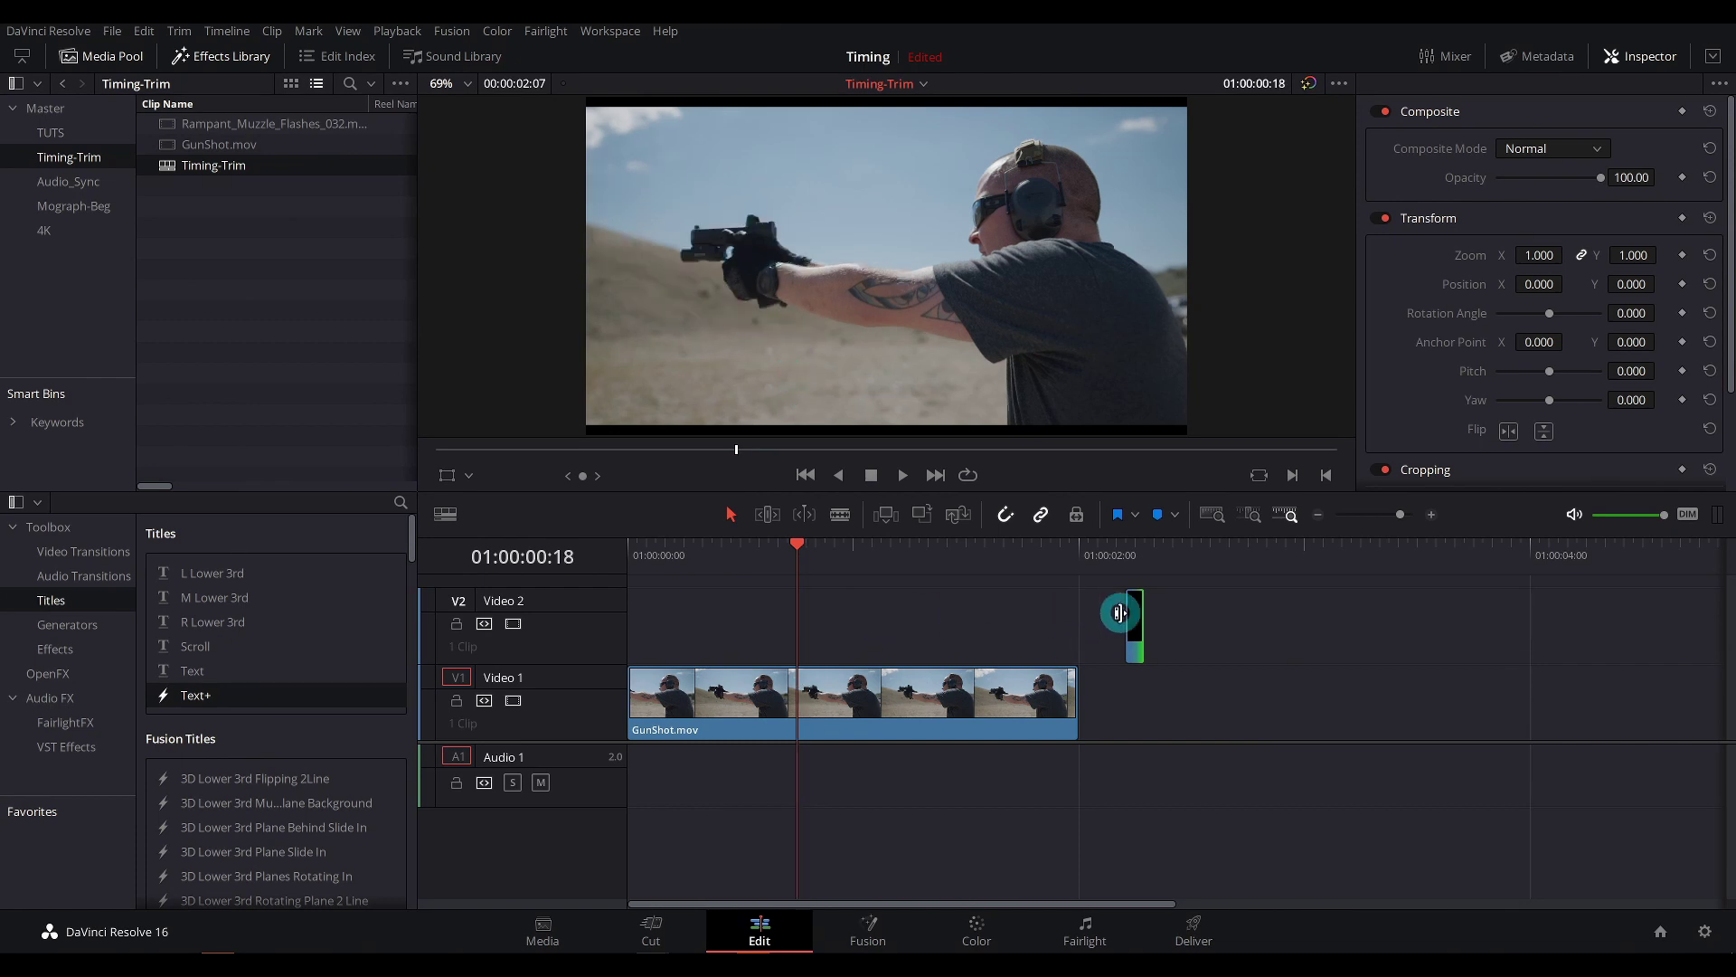
{"action": "left_click_drag", "start_coordinate": [1121, 620], "coordinate": [816, 636]}
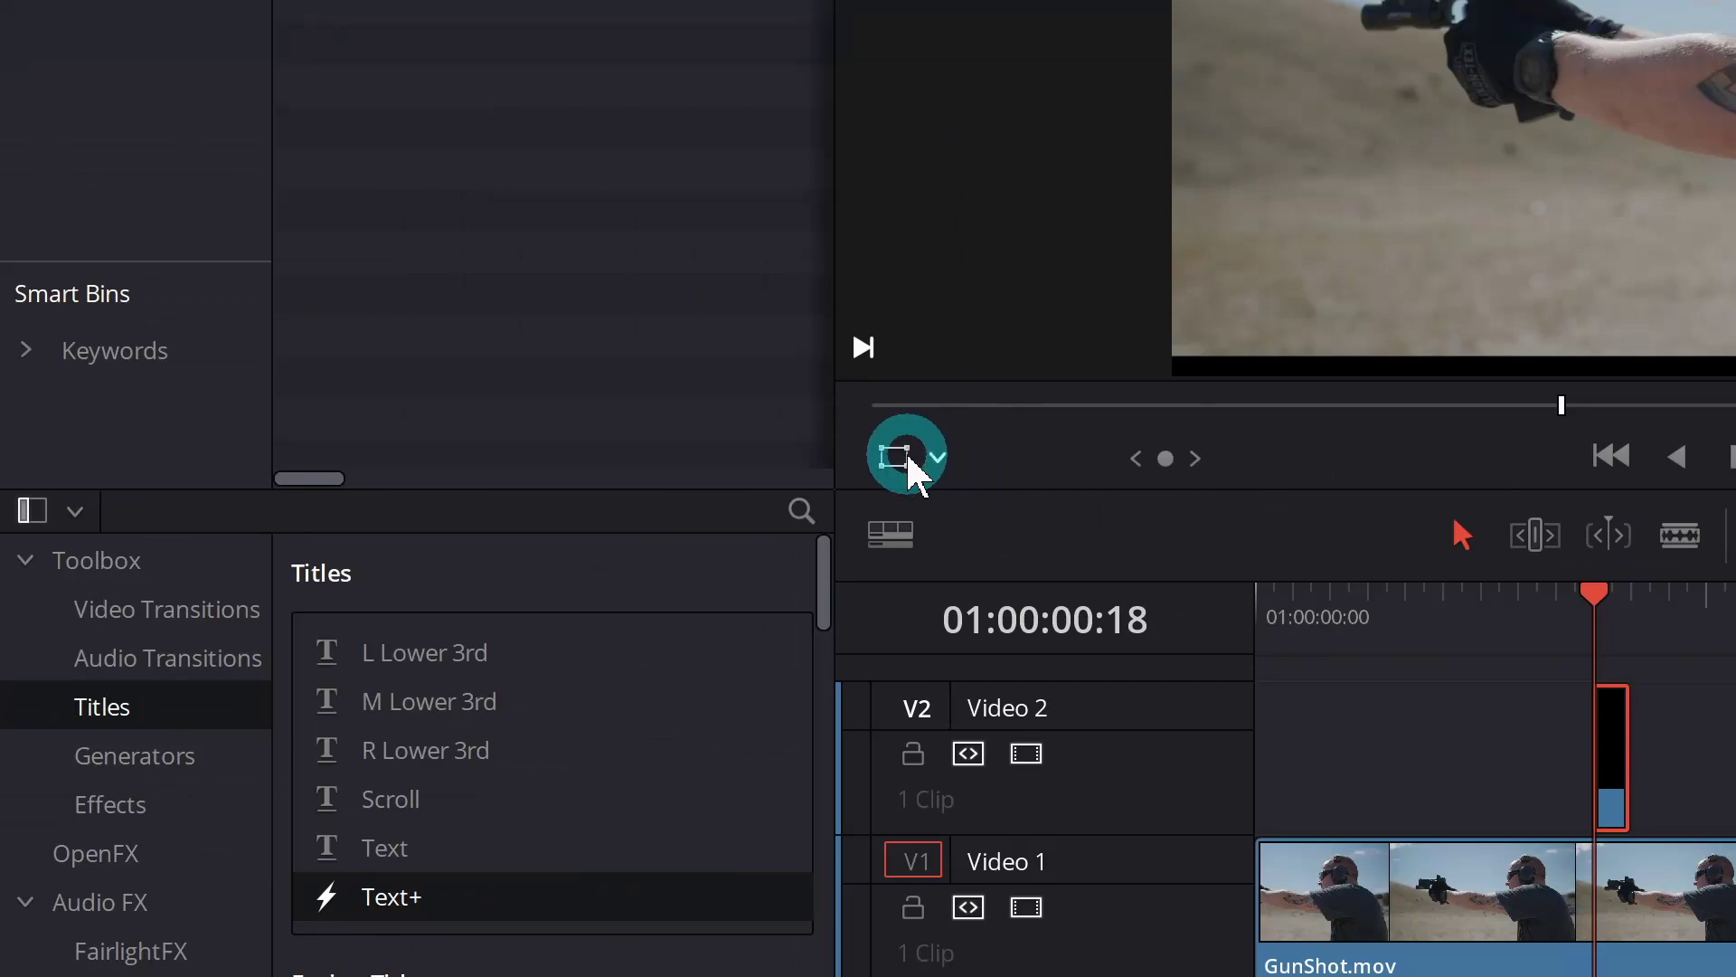
Step: Transform the muzzle flash in the viewer to a zoom of about 1.67 and place it in front of the gun barrel
{"action": "left_click", "coordinate": [907, 456]}
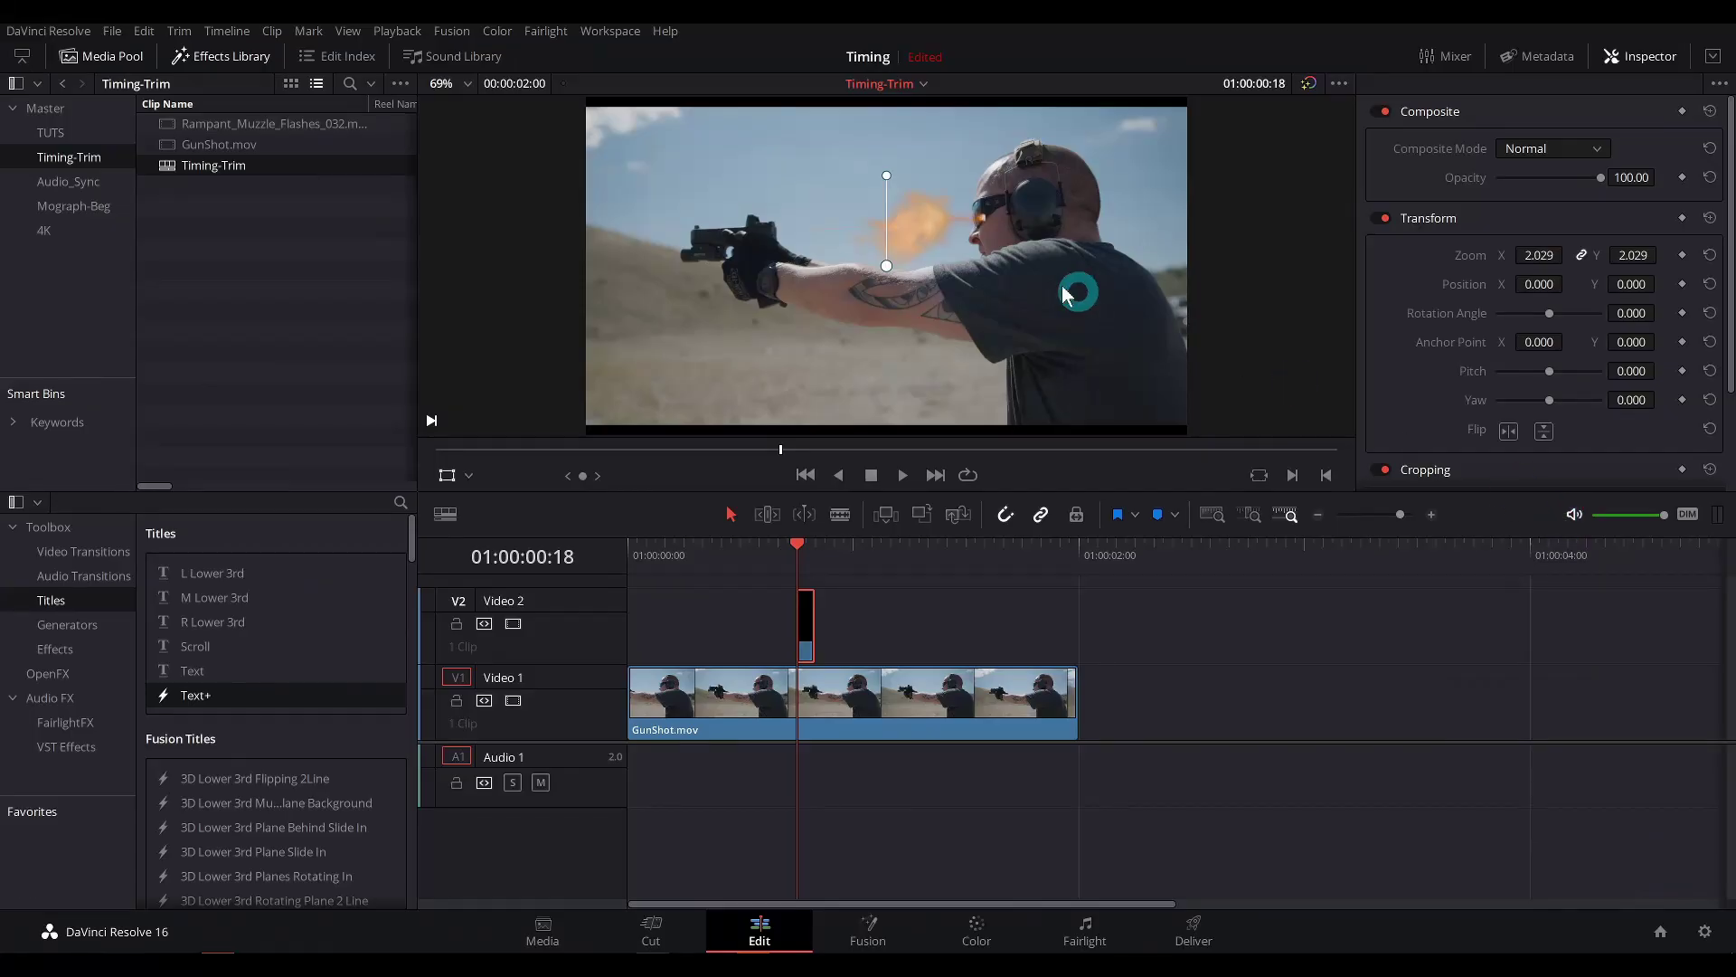
{"action": "left_click_drag", "start_coordinate": [1735, 88], "coordinate": [1417, 127]}
{"action": "left_click_drag", "start_coordinate": [706, 306], "coordinate": [724, 302]}
{"action": "left_click_drag", "start_coordinate": [1107, 328], "coordinate": [1055, 209]}
{"action": "left_click_drag", "start_coordinate": [1153, 427], "coordinate": [1067, 396]}
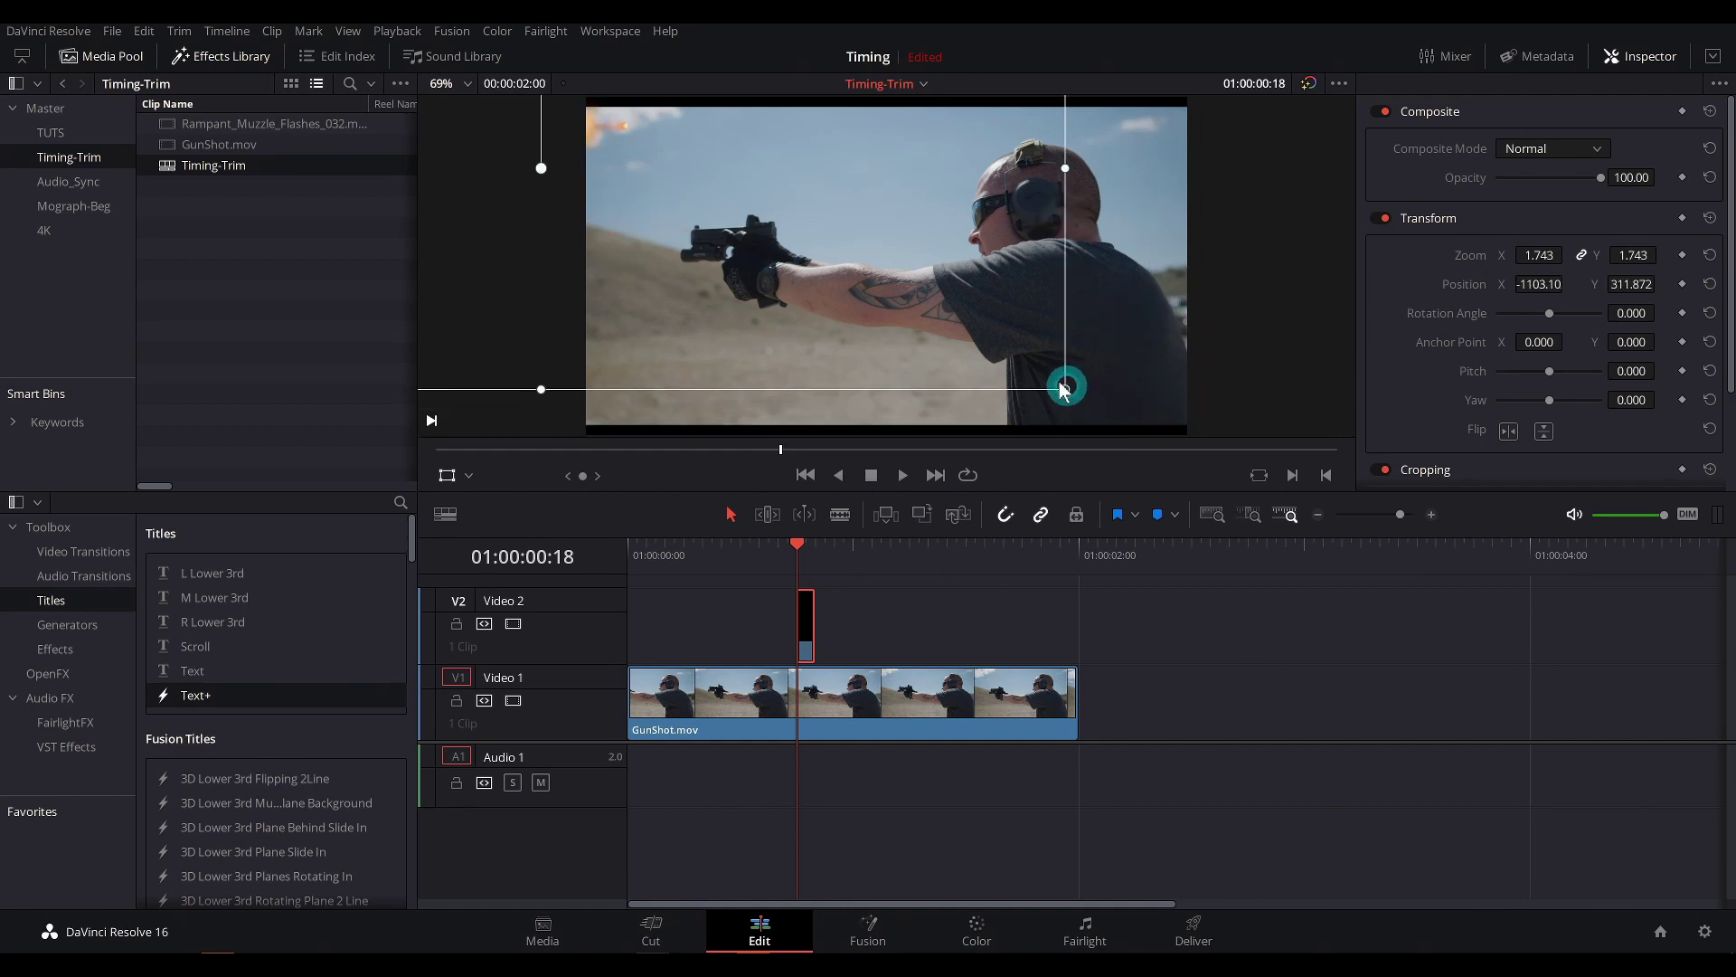
{"action": "left_click_drag", "start_coordinate": [729, 243], "coordinate": [775, 333]}
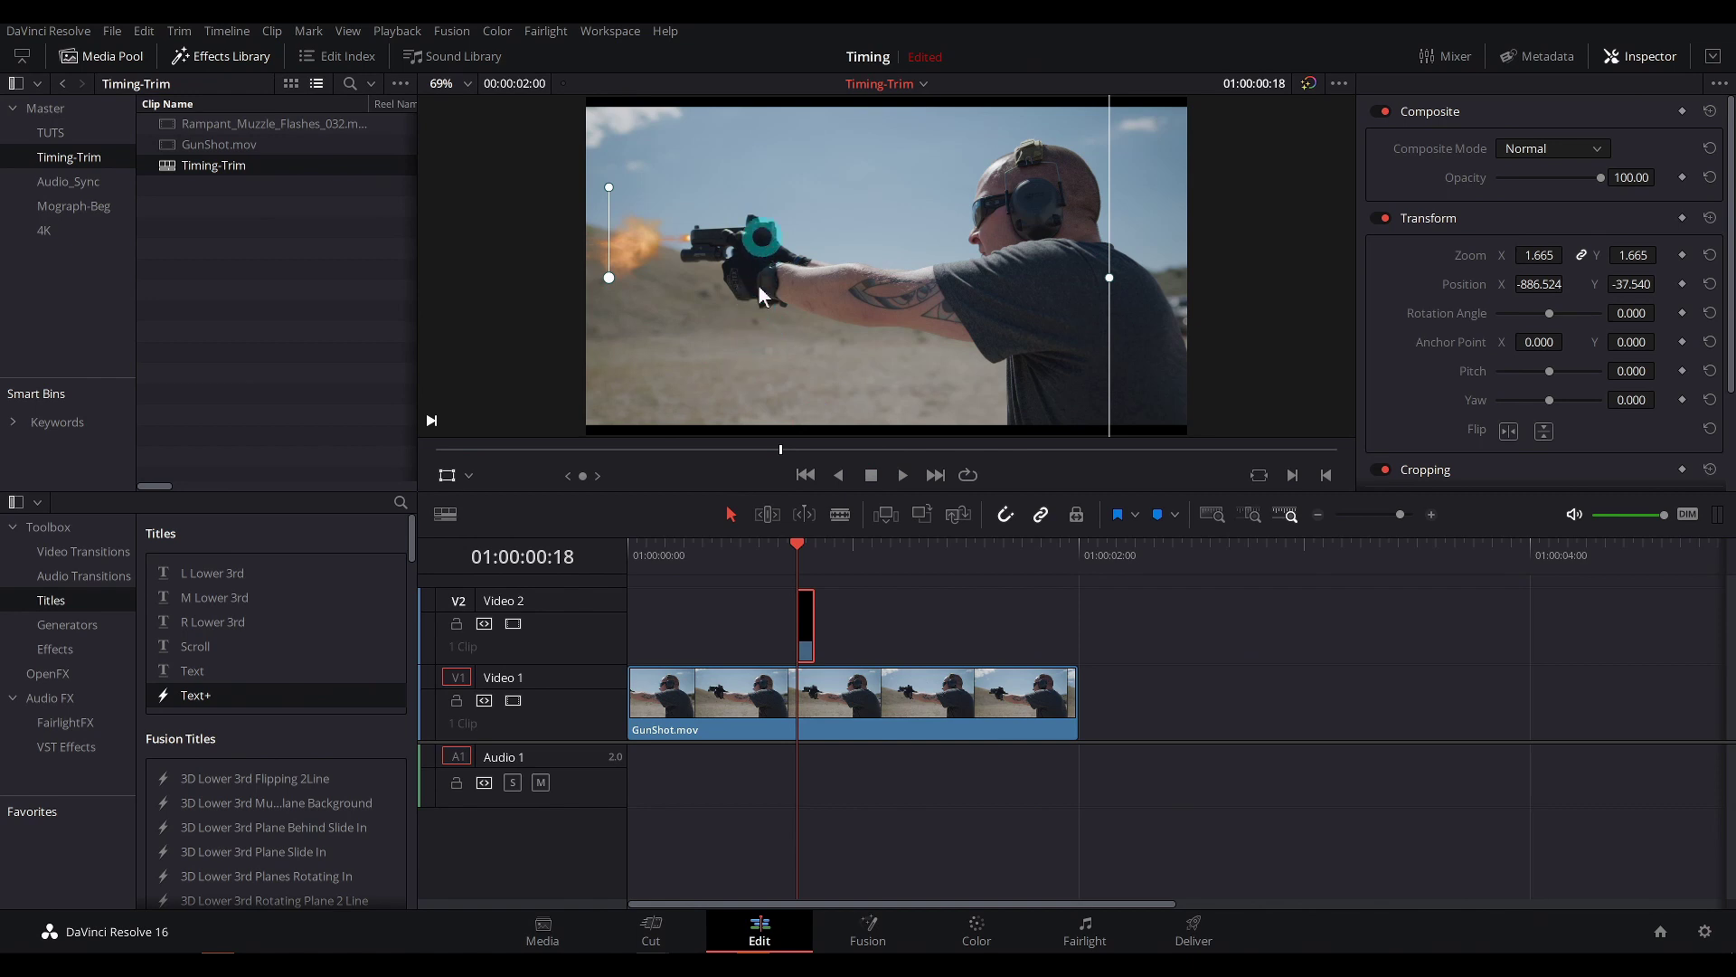
Step: Scrub between 01:00:00:18 and 01:00:00:20 to check the muzzle flash timing against the gunshot
{"action": "left_click_drag", "start_coordinate": [814, 542], "coordinate": [797, 579]}
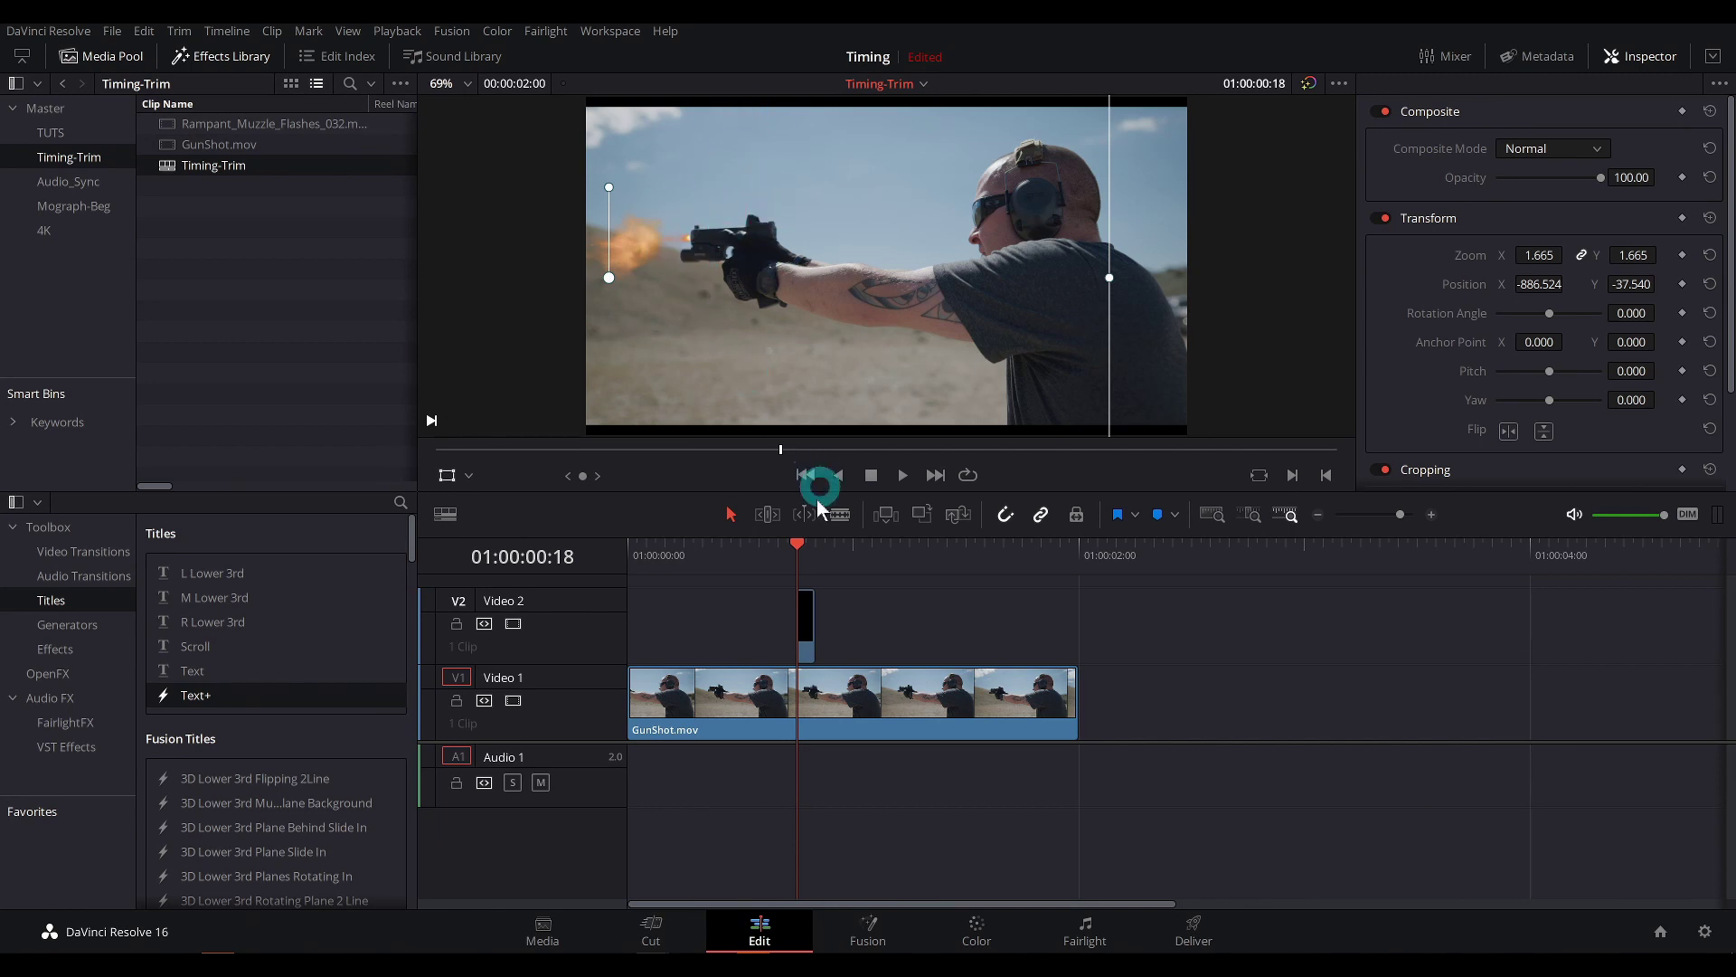
{"action": "left_click", "coordinate": [819, 559]}
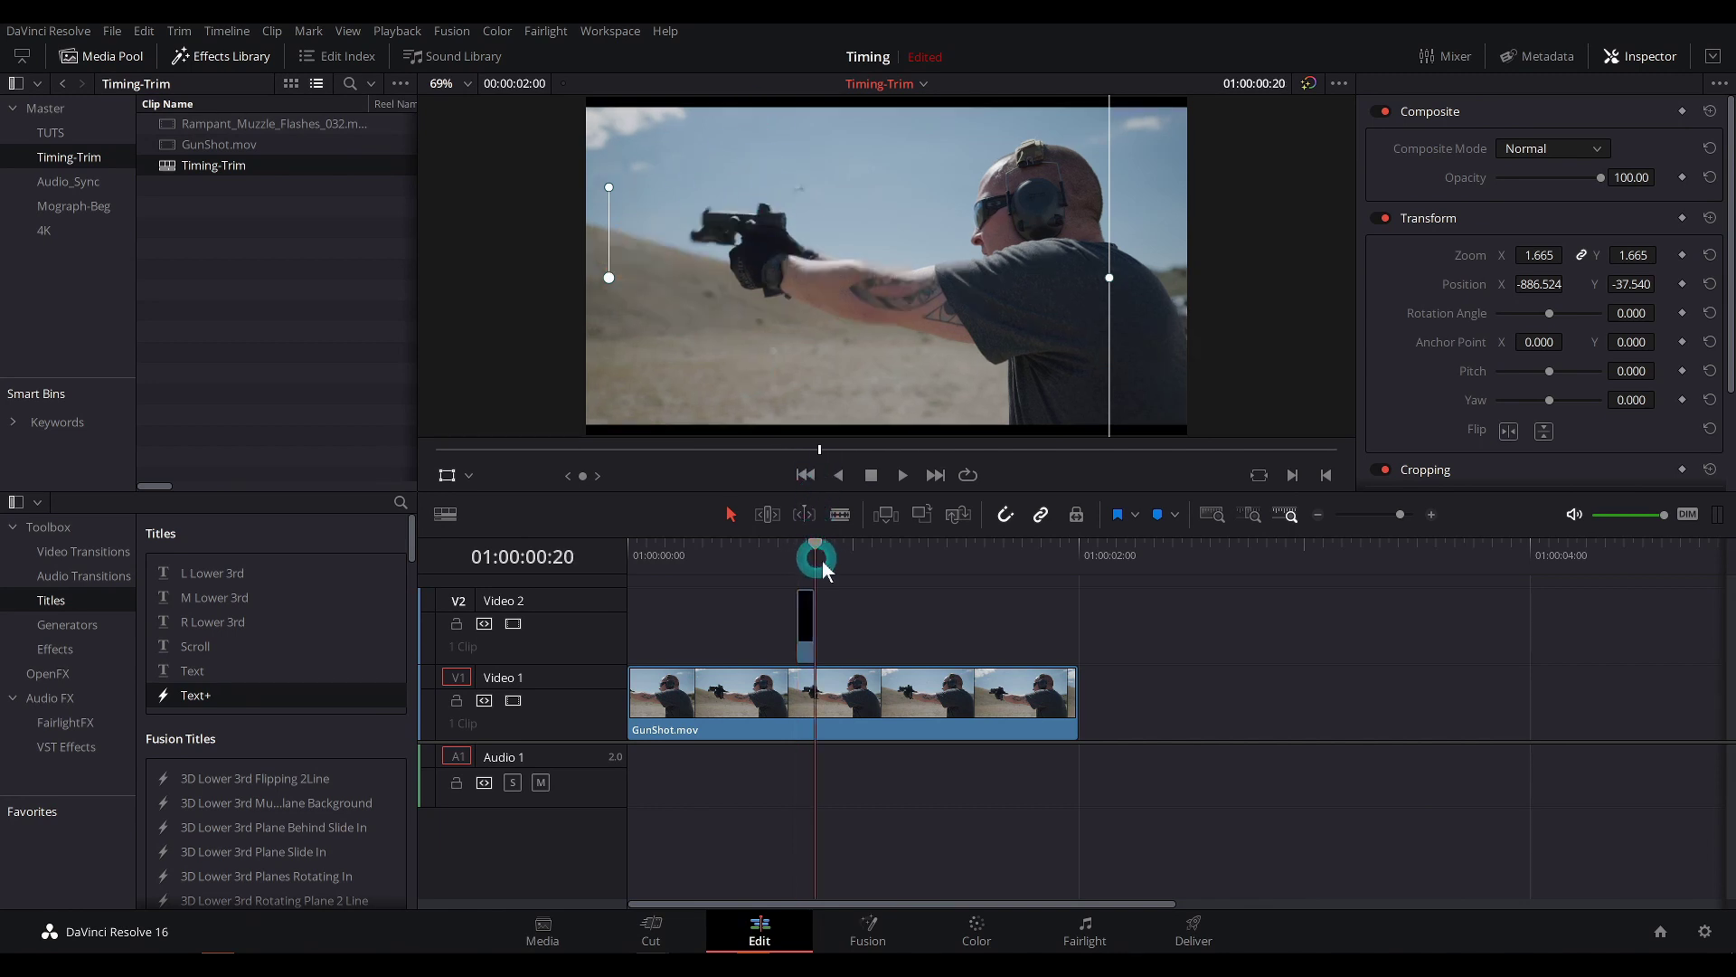
{"action": "mouse_move", "coordinate": [814, 558]}
{"action": "left_mouse_down"}
{"action": "mouse_move", "coordinate": [853, 566]}
{"action": "mouse_move", "coordinate": [797, 556]}
{"action": "left_mouse_up"}
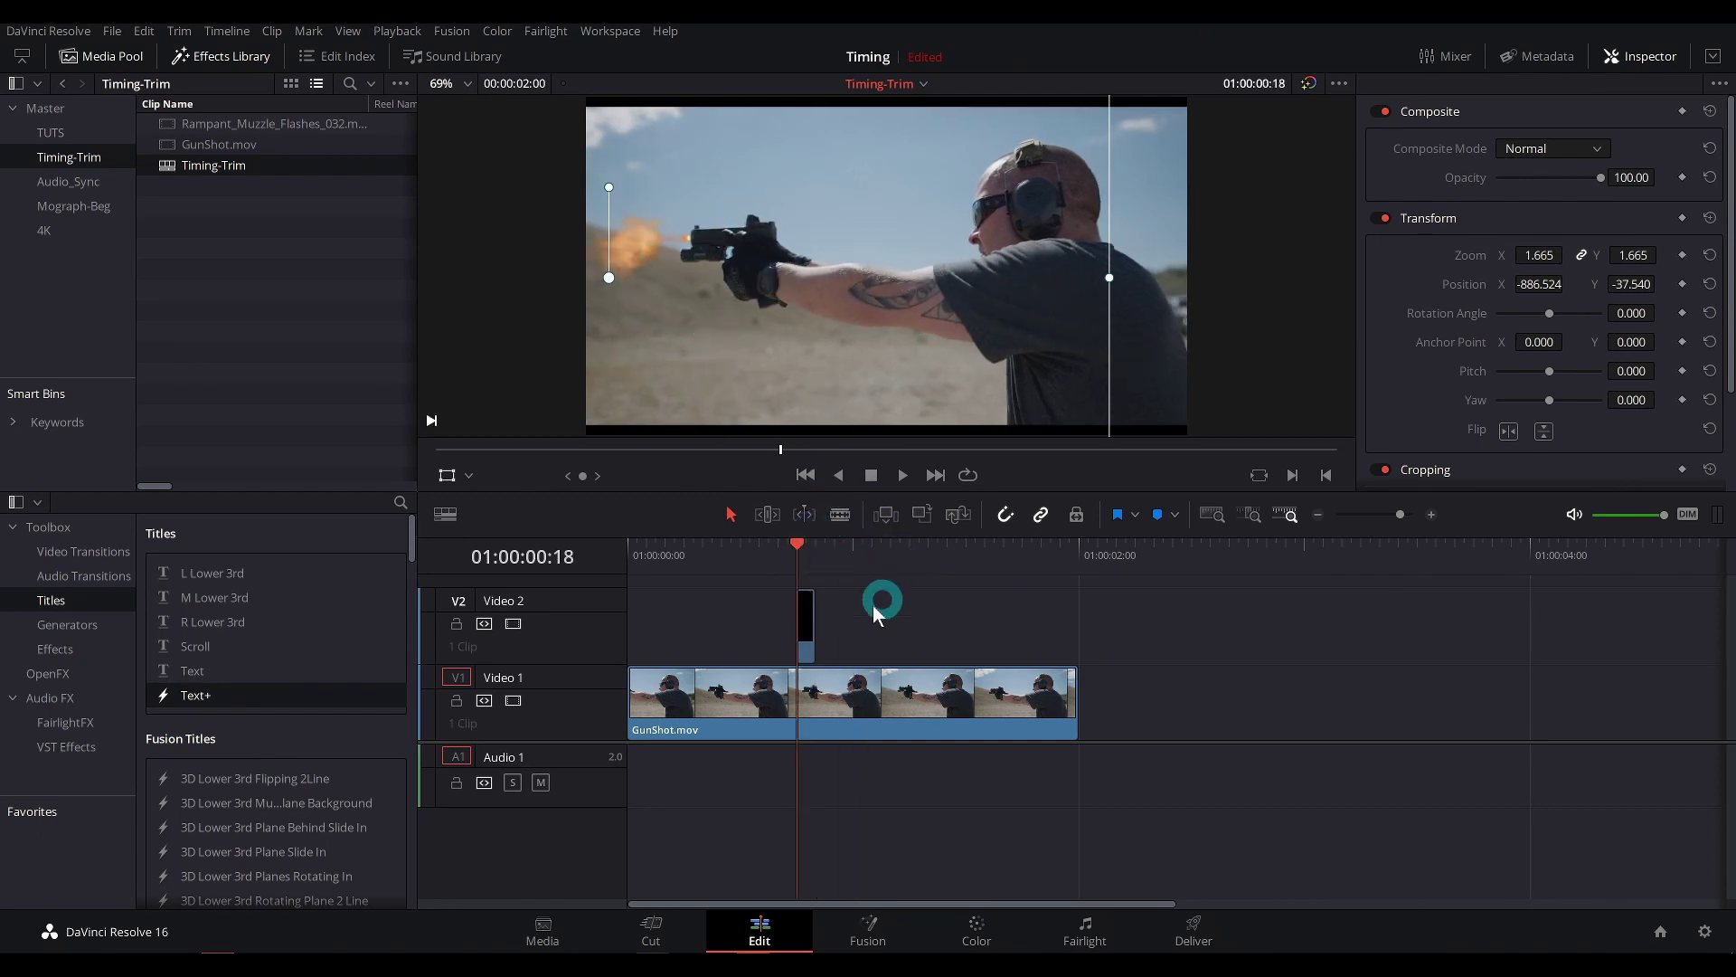
Step: Select both the muzzle flash clip and GunShot.mov and combine them into a new Fusion clip
{"action": "key", "text": "ctrl+a"}
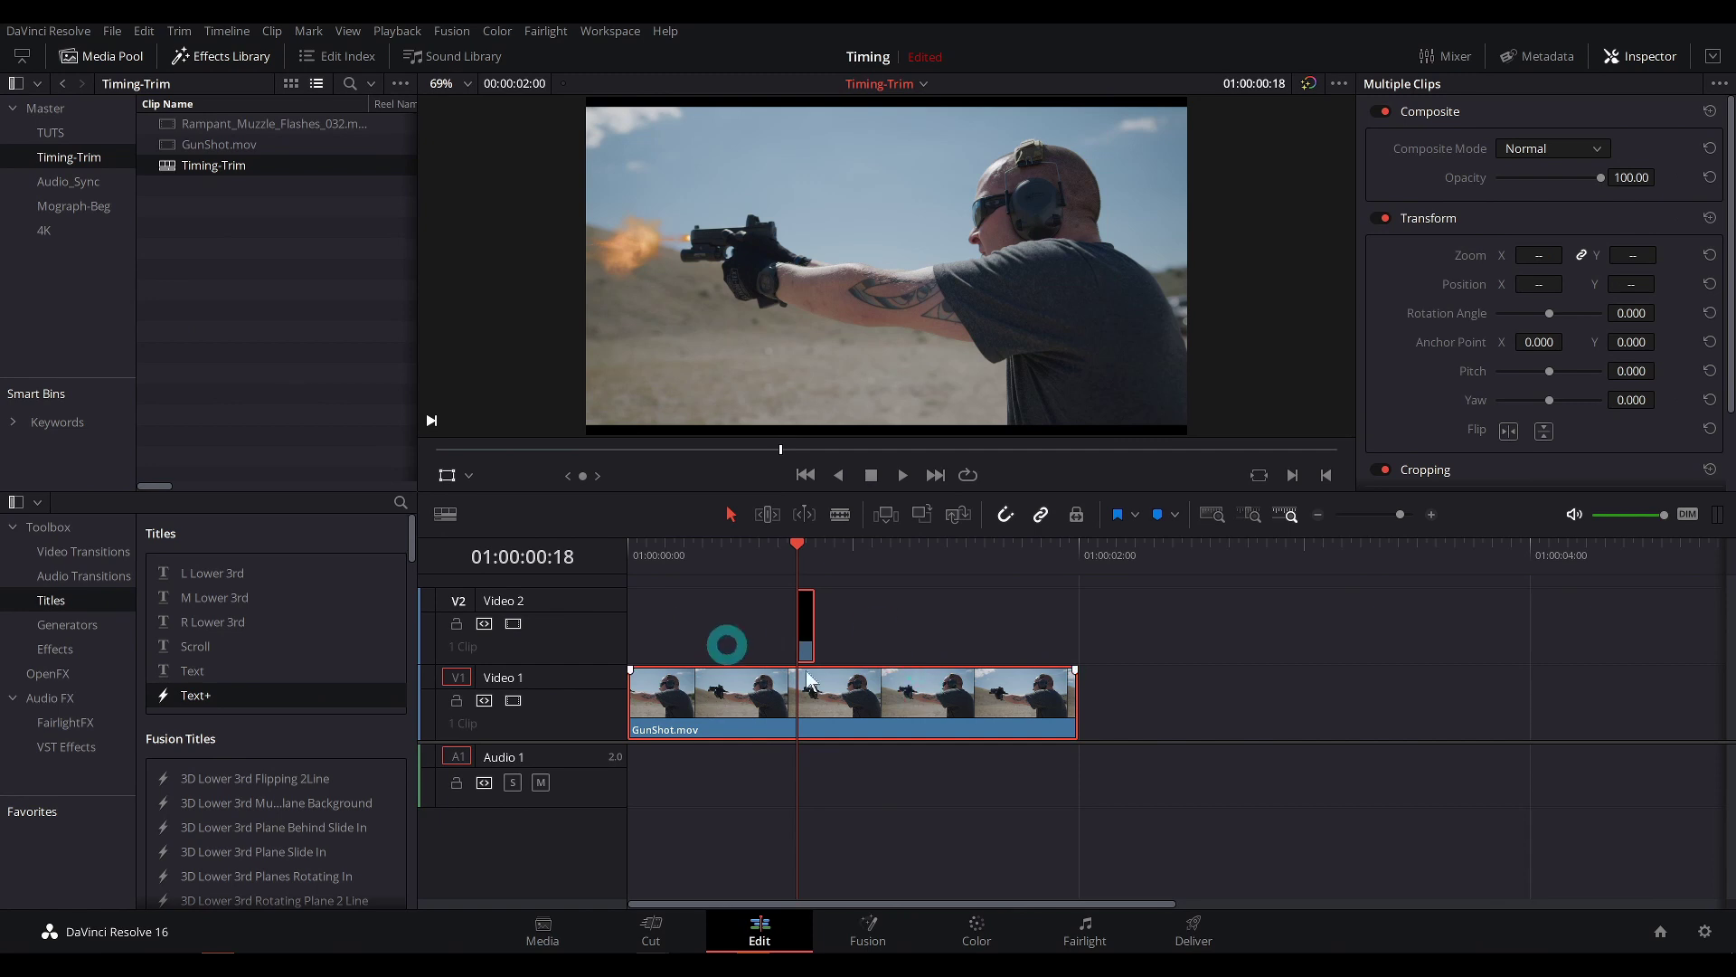
{"action": "left_click_drag", "start_coordinate": [882, 619], "coordinate": [680, 702]}
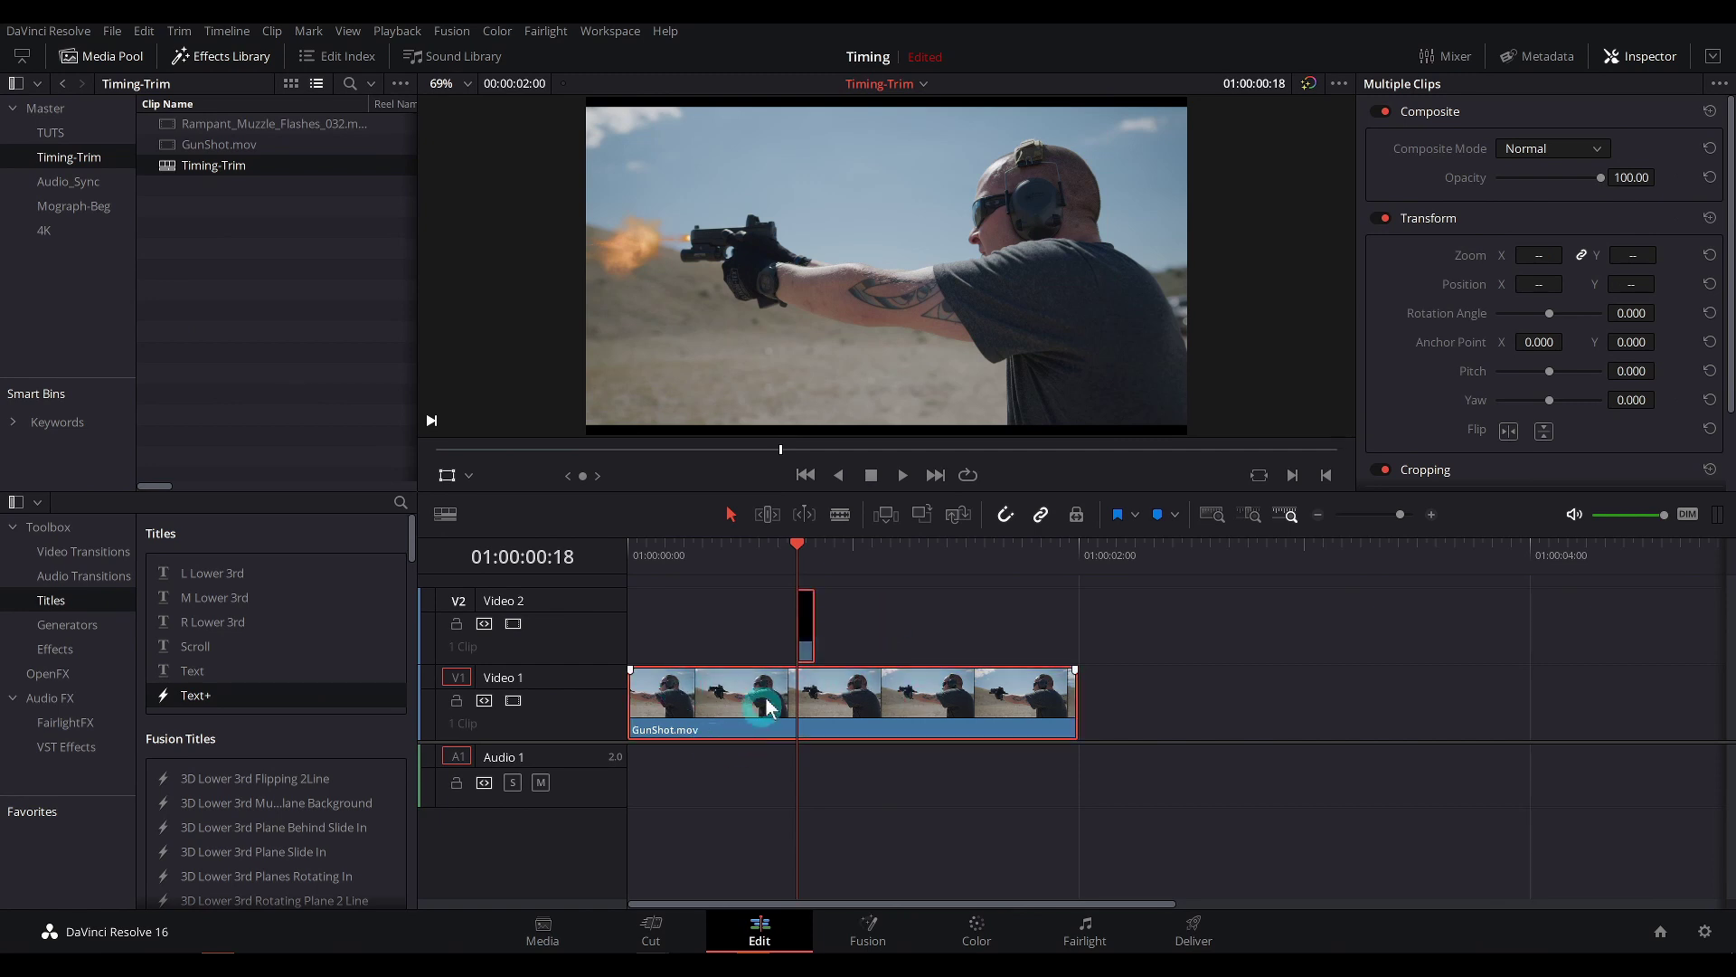
{"action": "right_click", "coordinate": [853, 687]}
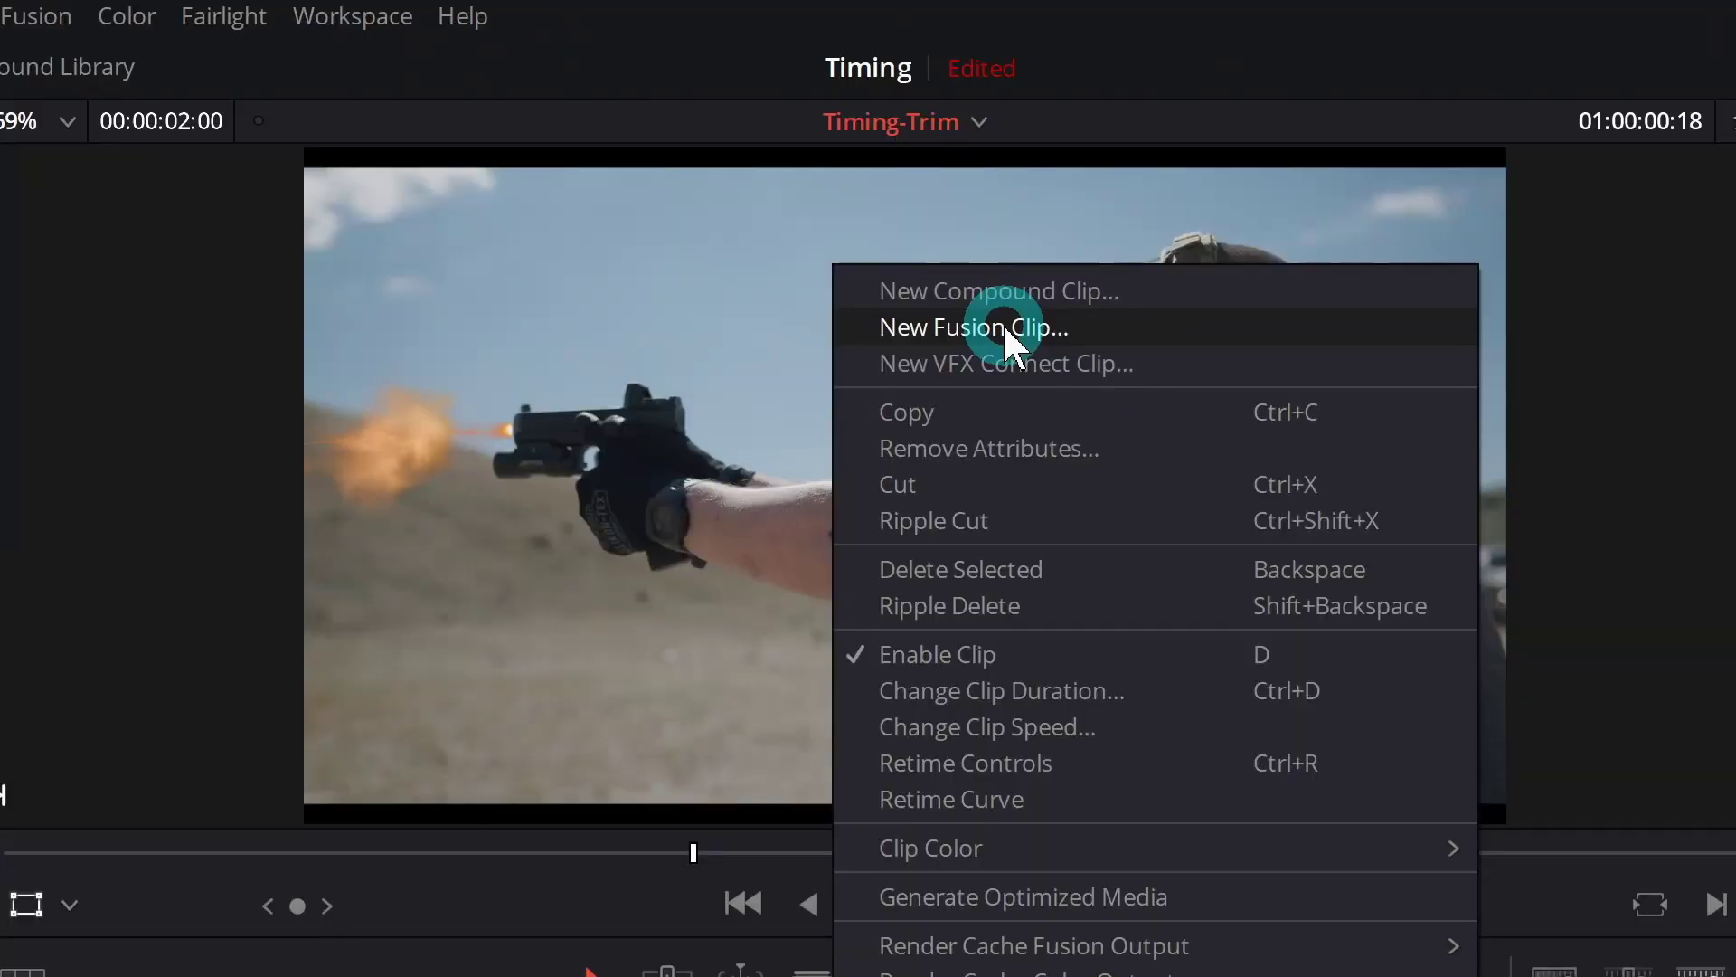
{"action": "left_click", "coordinate": [1006, 333]}
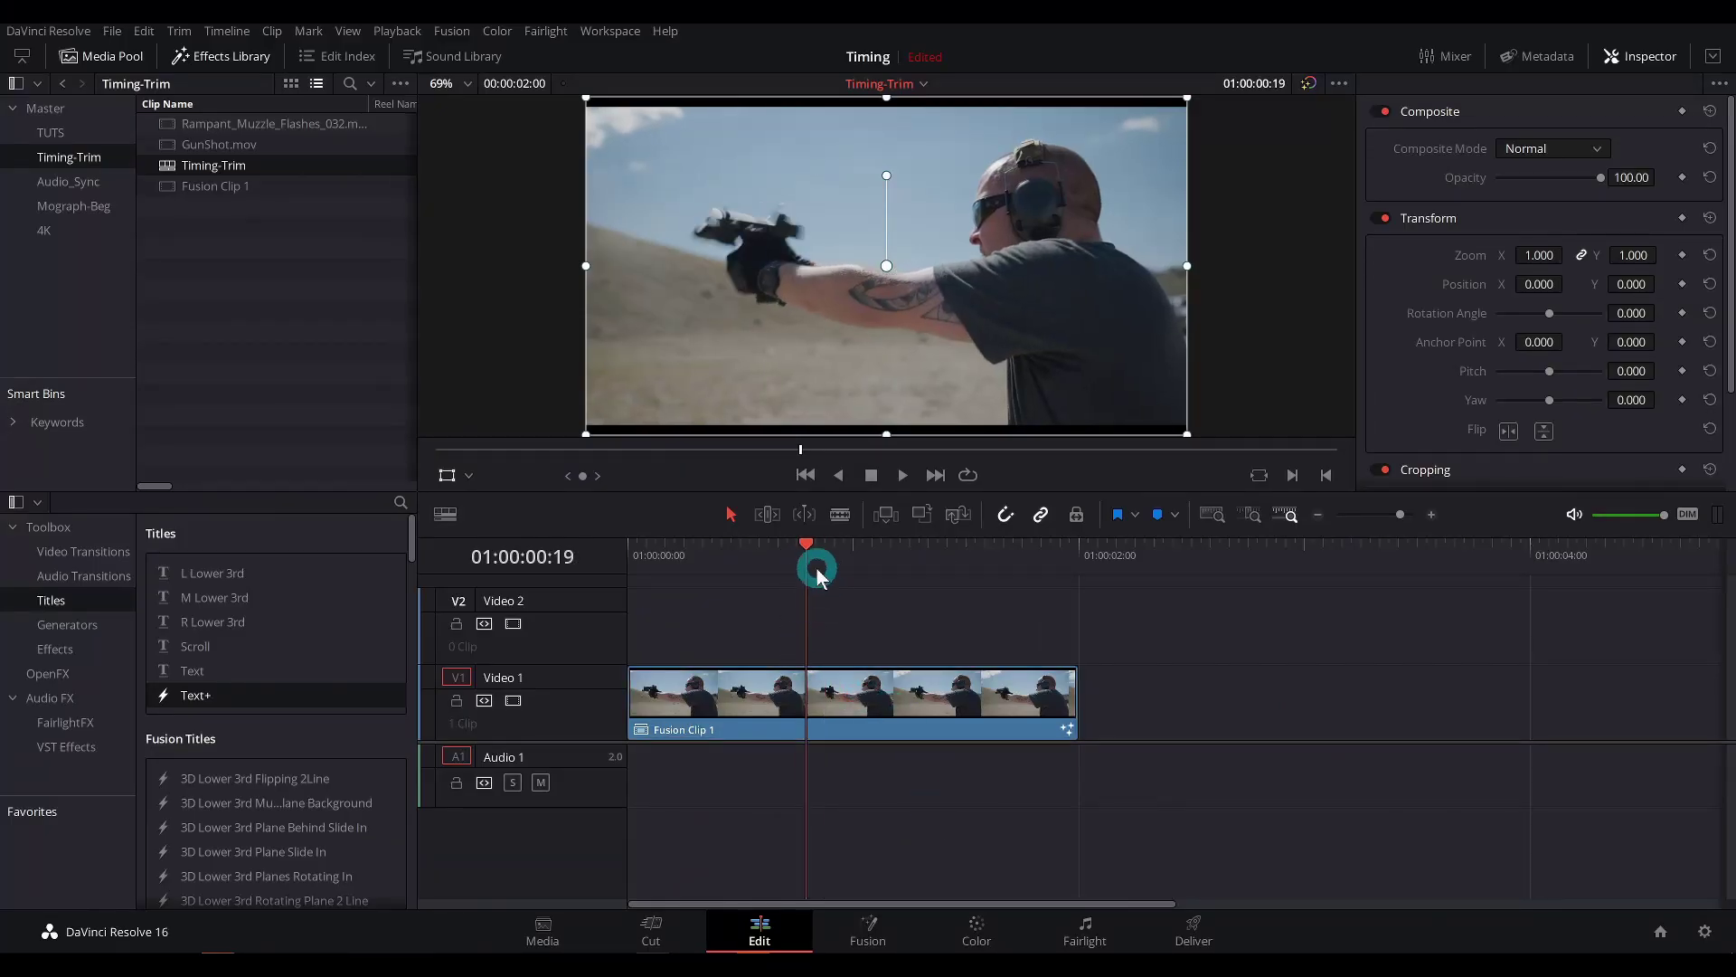
Step: Open the new Fusion clip in the Fusion page and go to frame 18, where the flash appears
{"action": "left_click_drag", "start_coordinate": [809, 557], "coordinate": [831, 561]}
{"action": "left_click", "coordinate": [864, 920]}
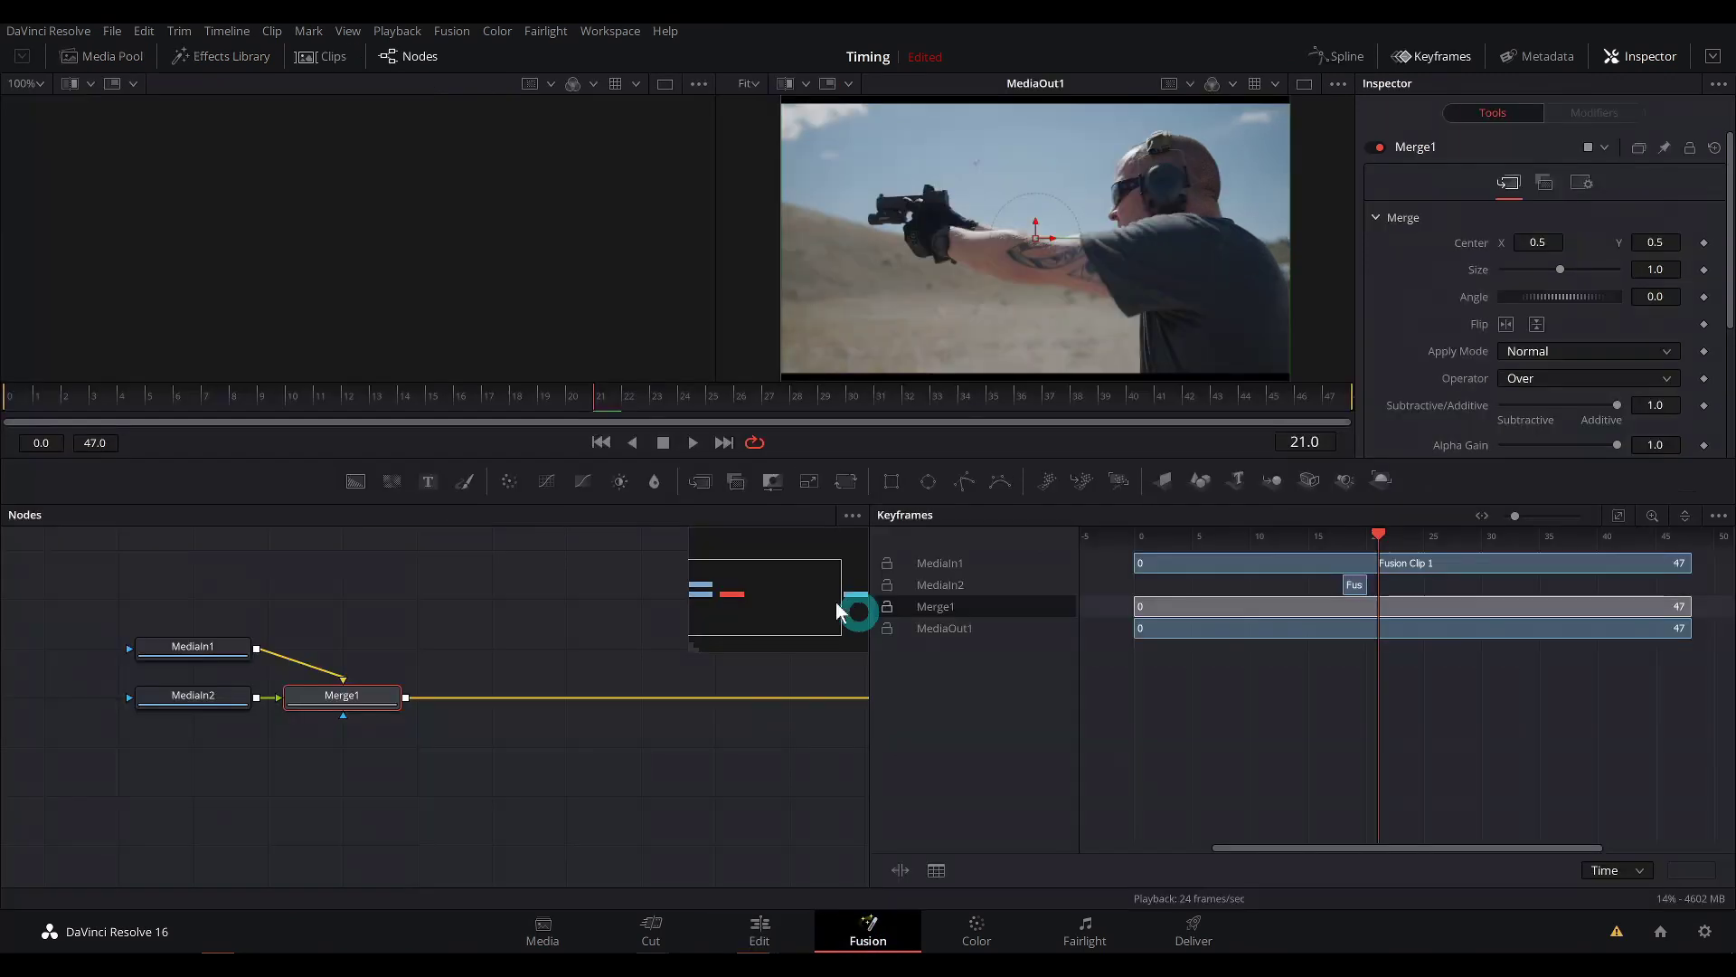
{"action": "left_click_drag", "start_coordinate": [624, 395], "coordinate": [515, 438]}
{"action": "left_click", "coordinate": [870, 221]}
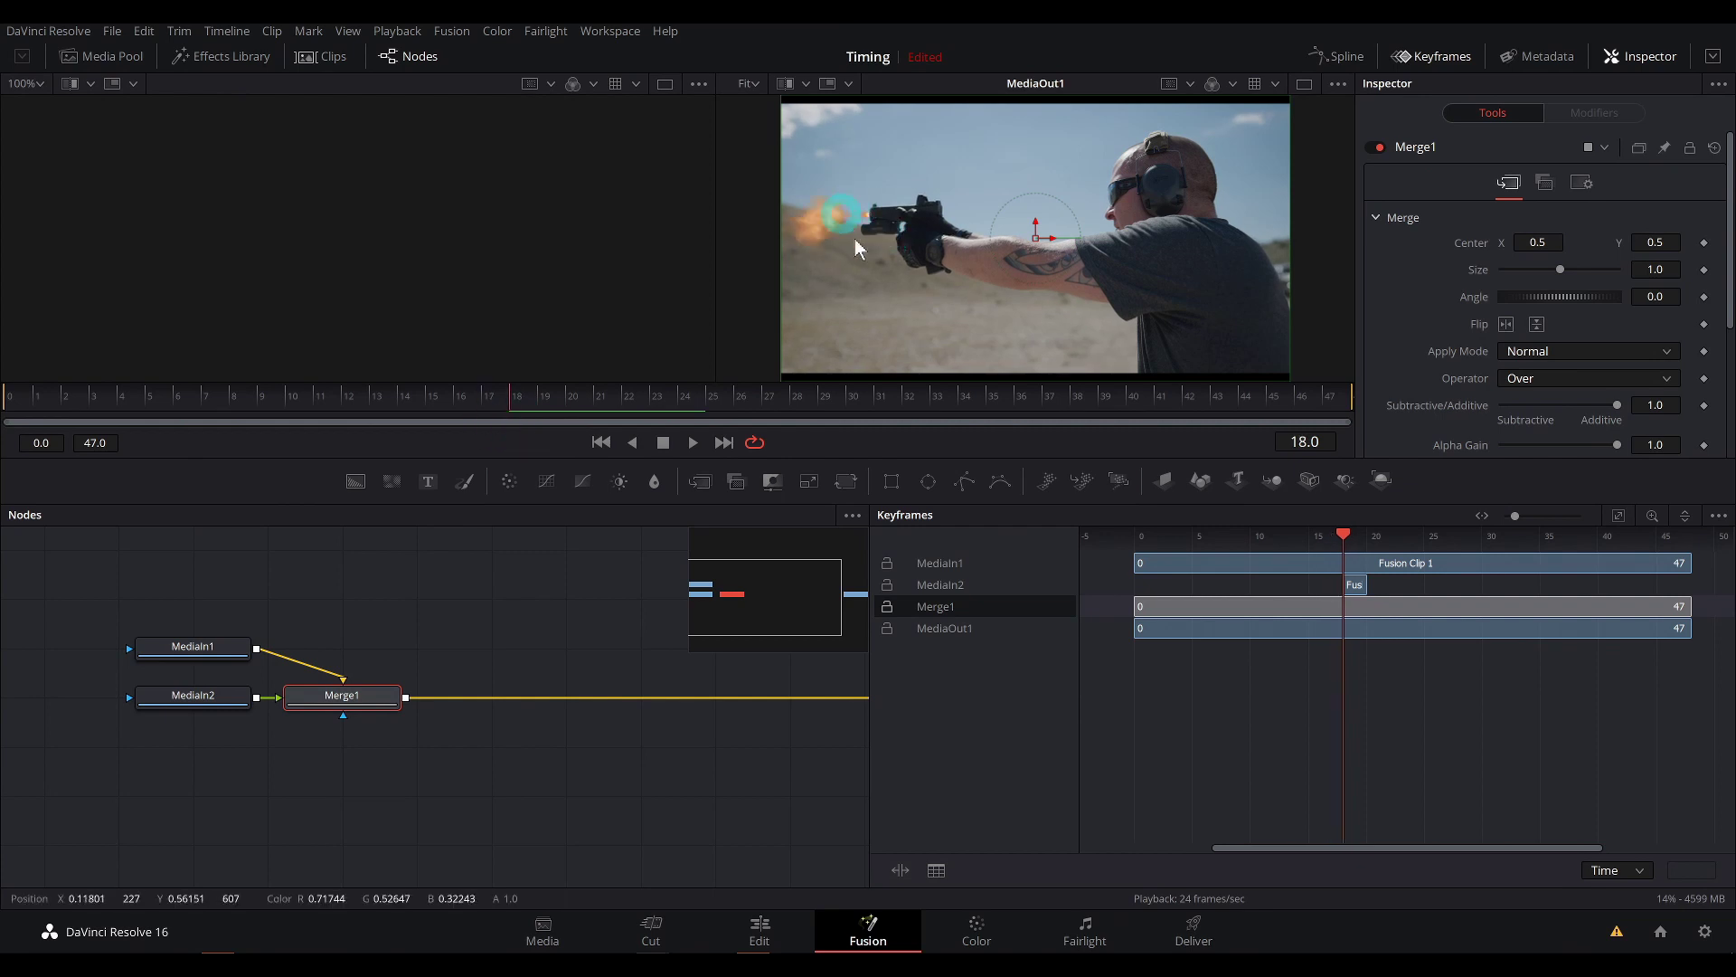
Step: Rearrange the nodes so MediaIn2 sits above Merge1 and MediaIn1 lines up horizontally with Merge1
{"action": "left_click", "coordinate": [226, 697]}
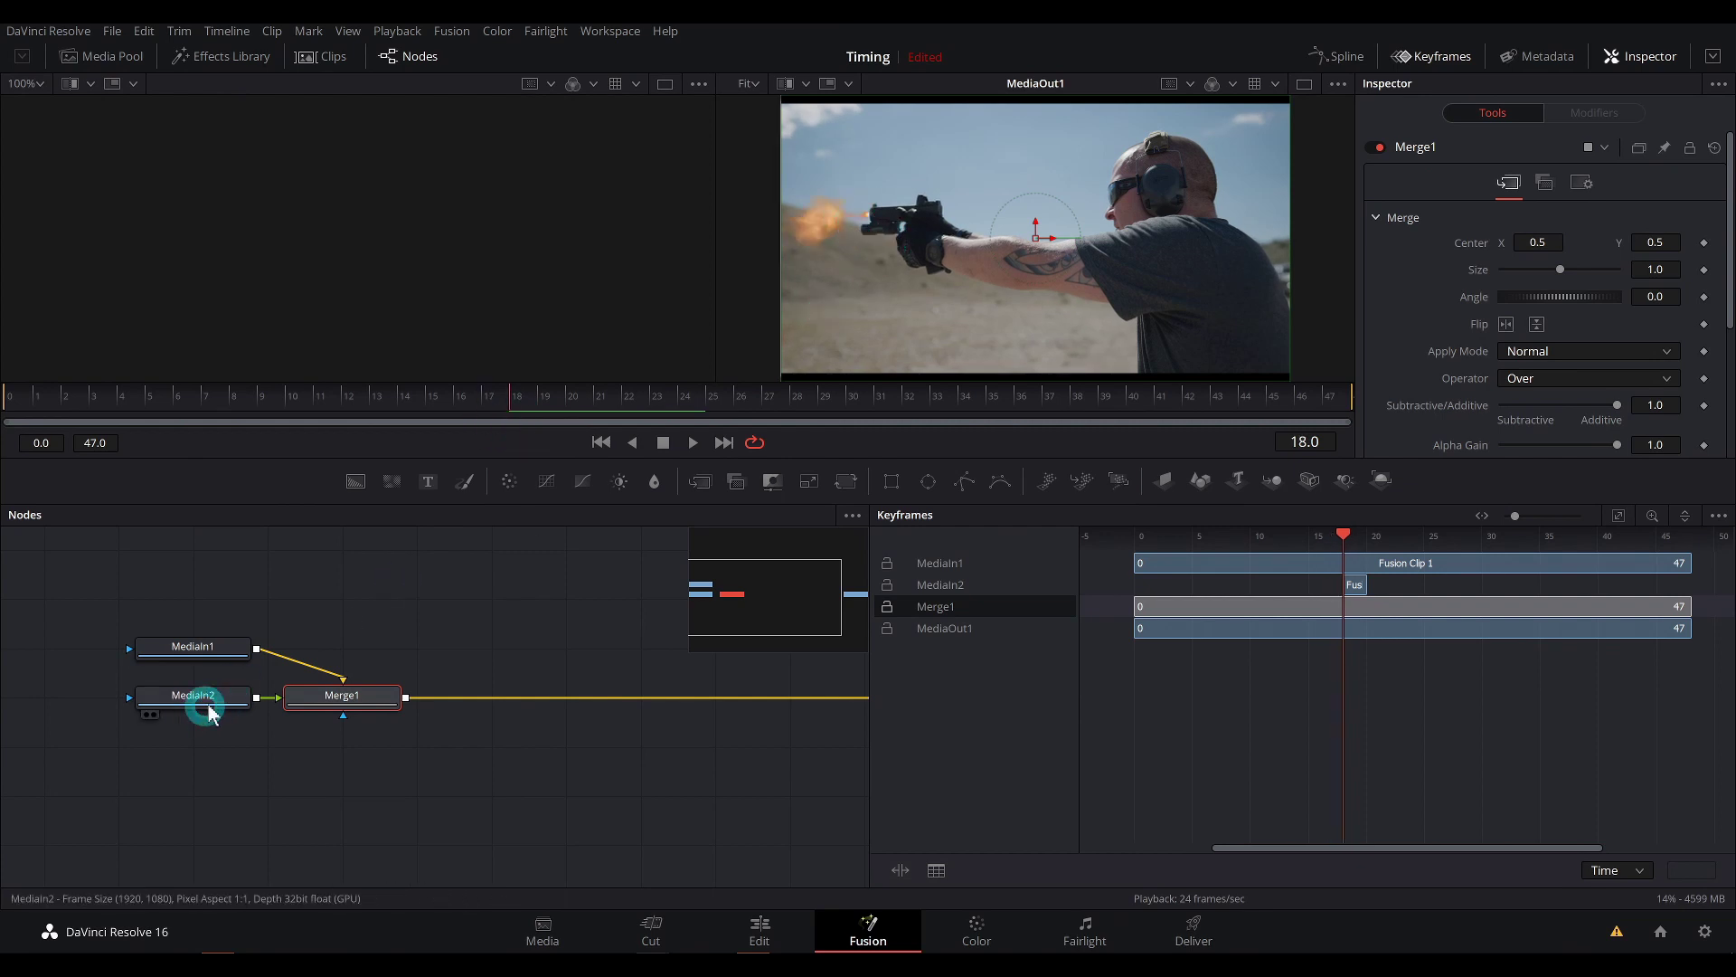
{"action": "left_click_drag", "start_coordinate": [210, 712], "coordinate": [353, 608]}
{"action": "left_click_drag", "start_coordinate": [228, 648], "coordinate": [191, 697]}
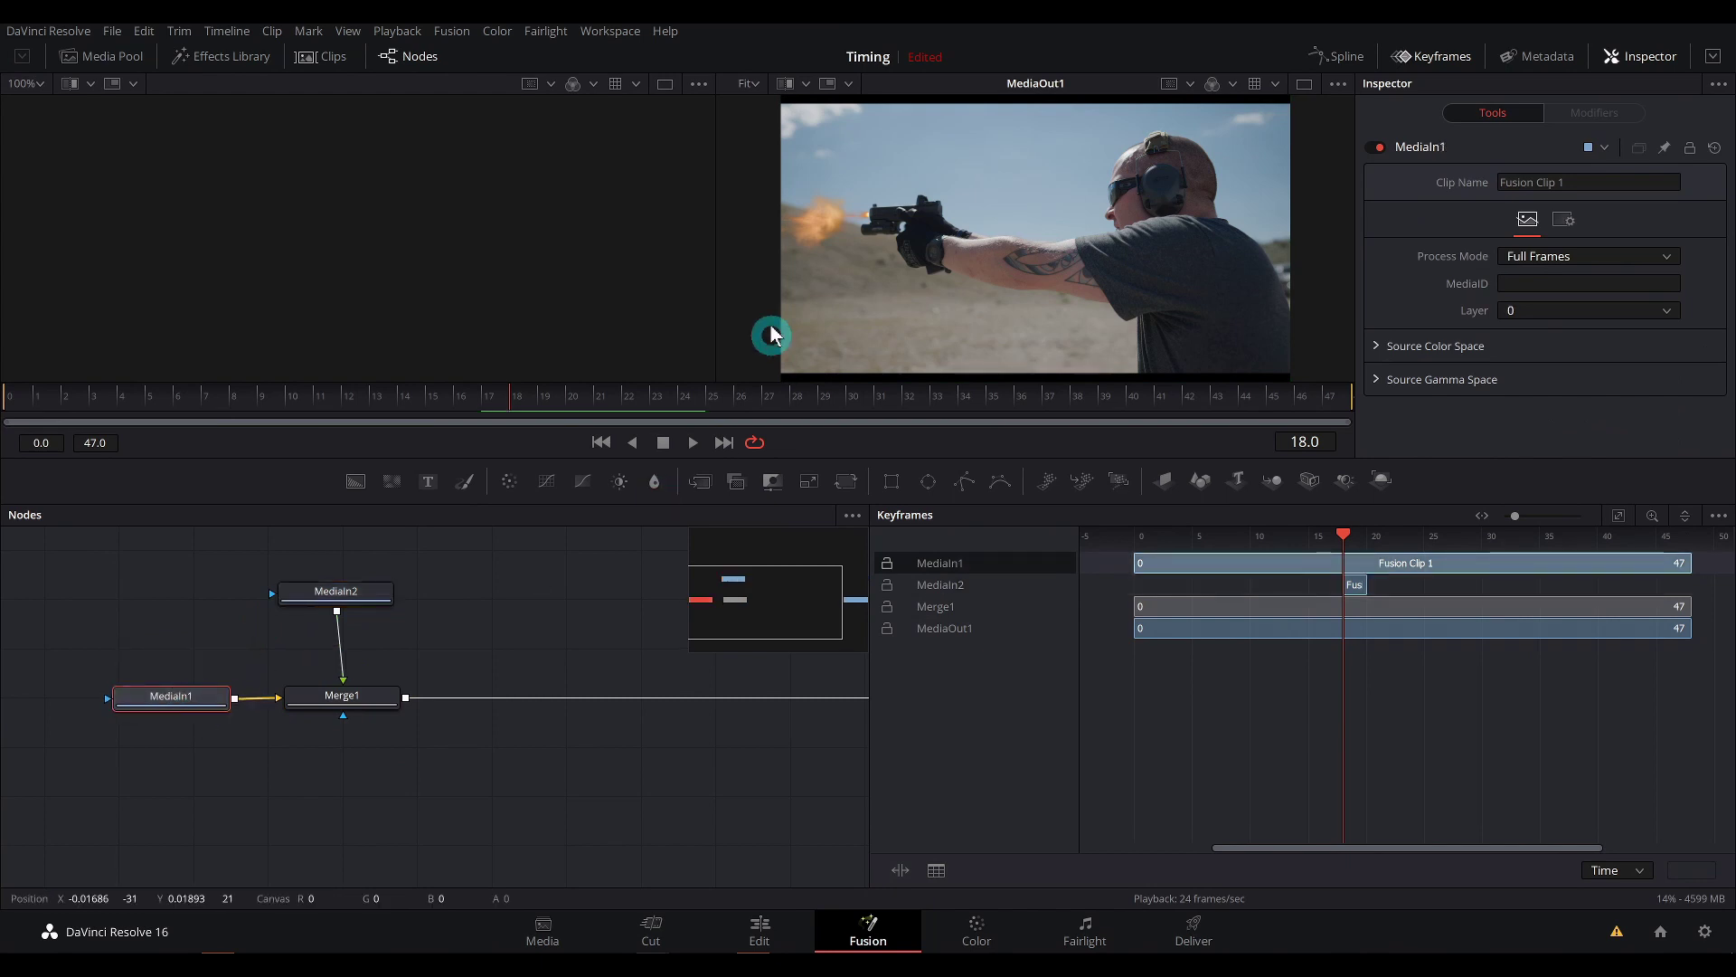
Step: Close the Keyframes editor and set Merge1's apply mode to Screen
{"action": "left_click_drag", "start_coordinate": [950, 237], "coordinate": [936, 206]}
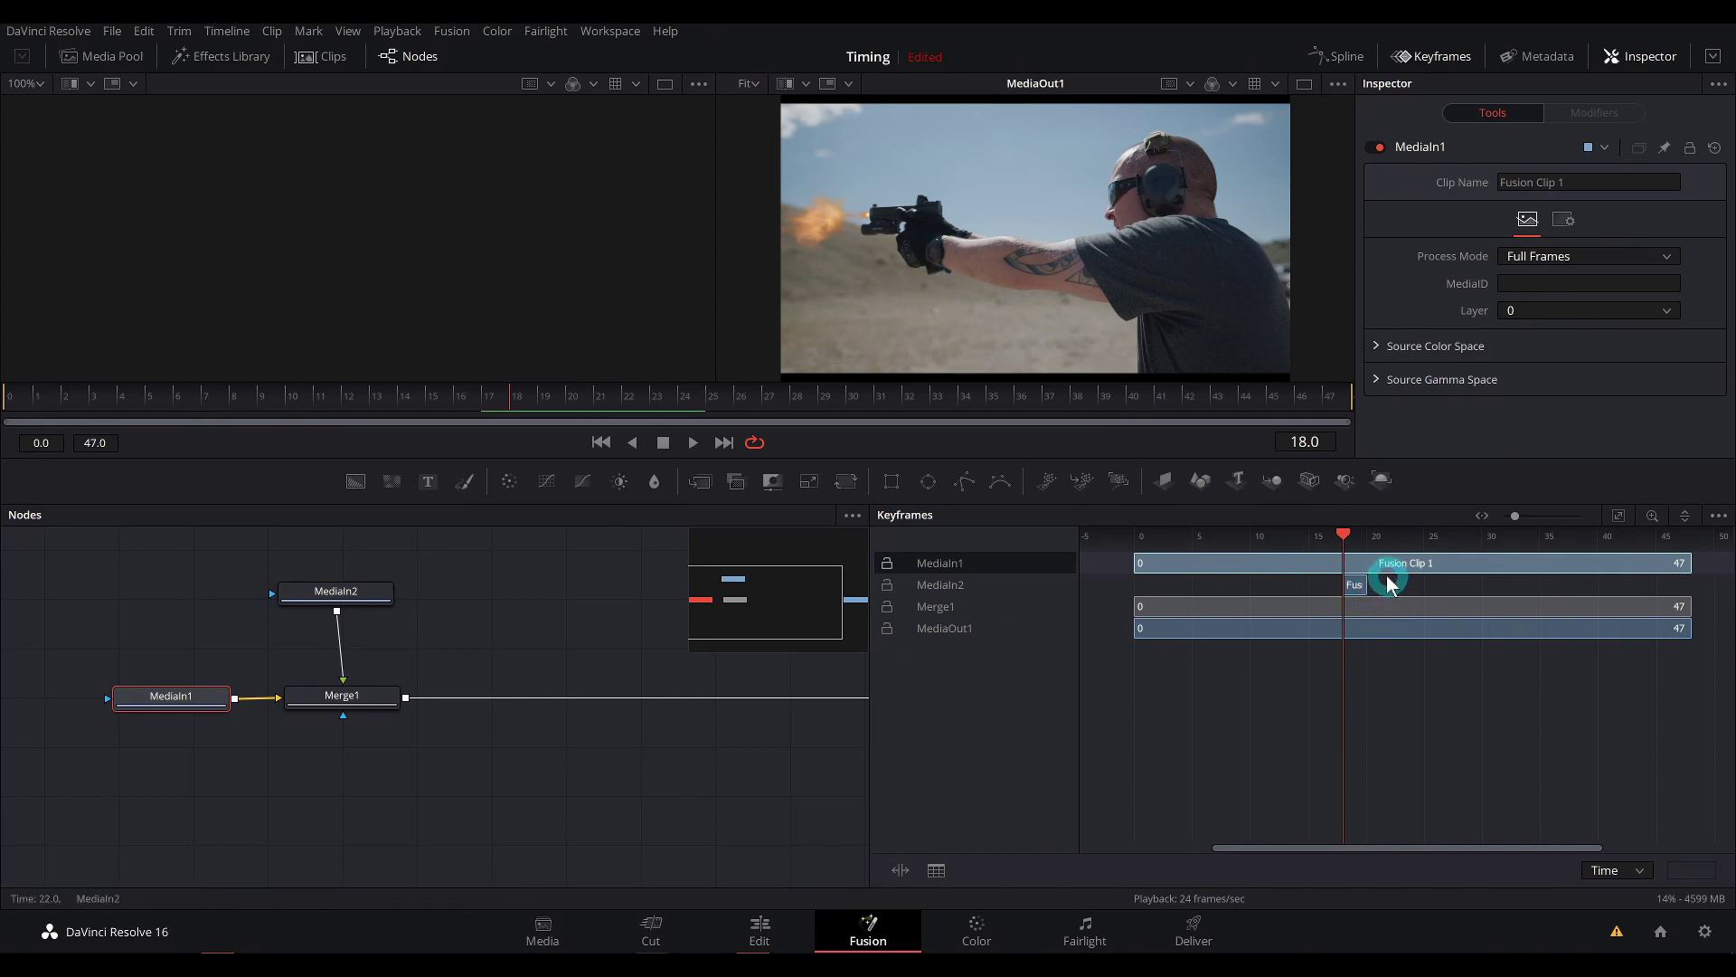
{"action": "left_click_drag", "start_coordinate": [1373, 589], "coordinate": [1409, 564]}
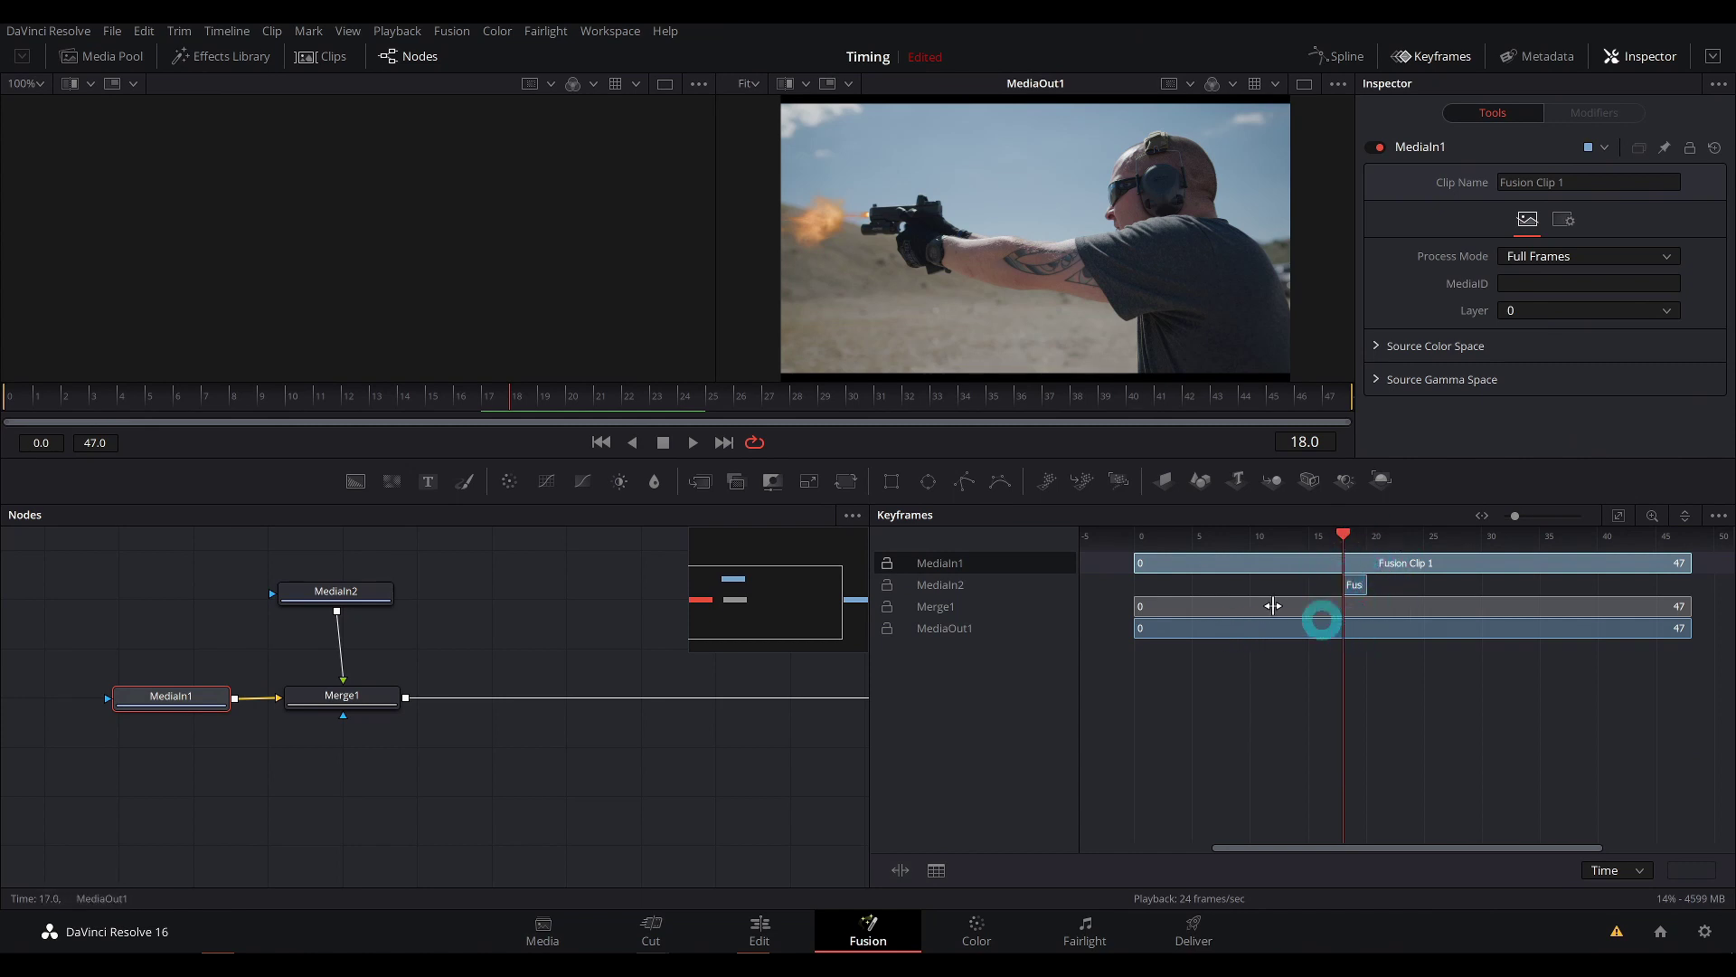
{"action": "left_click", "coordinate": [1423, 60]}
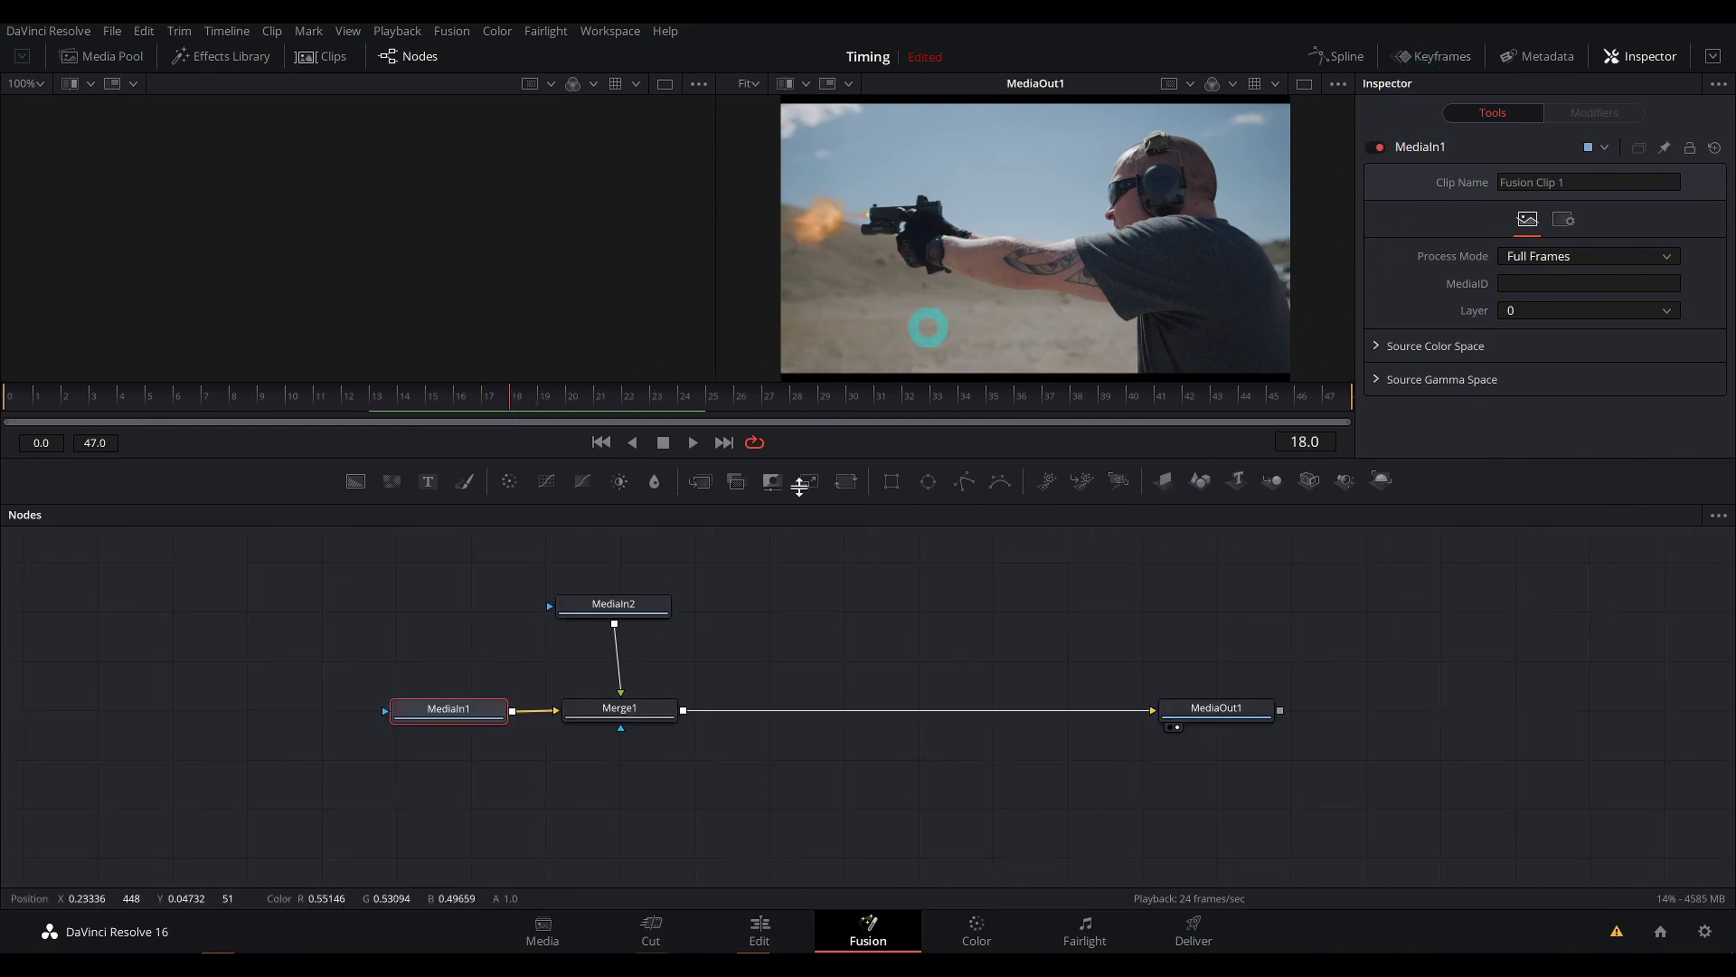
{"action": "left_click", "coordinate": [650, 712]}
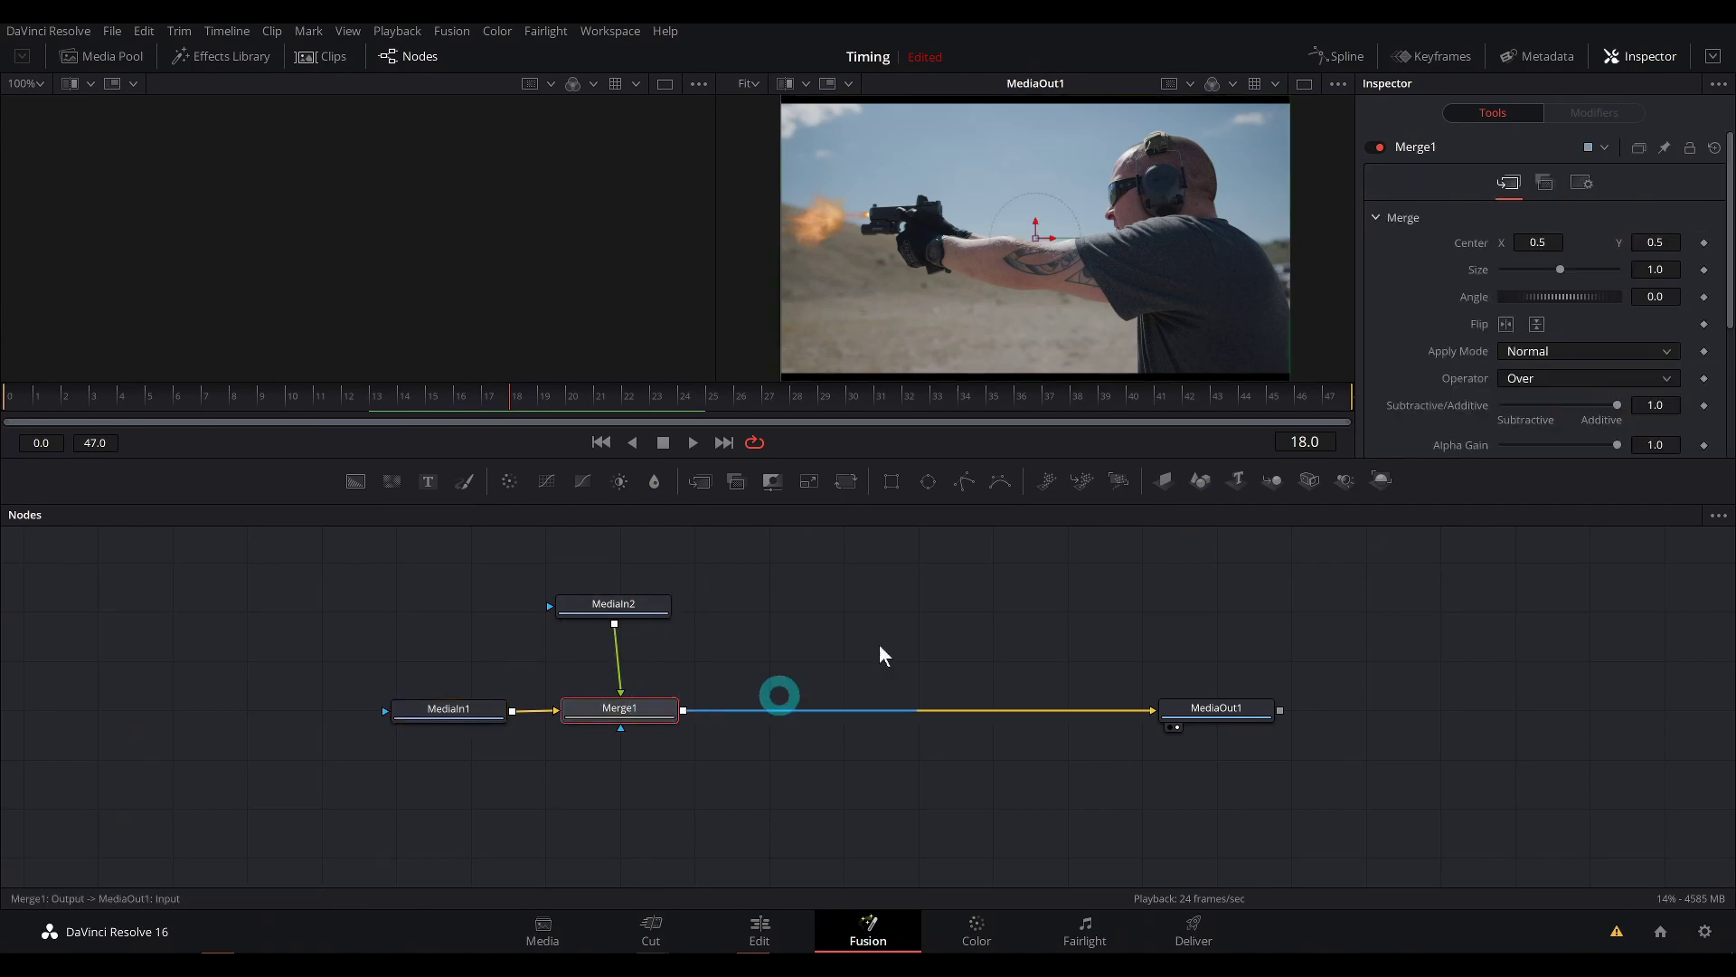
{"action": "left_click", "coordinate": [1519, 357]}
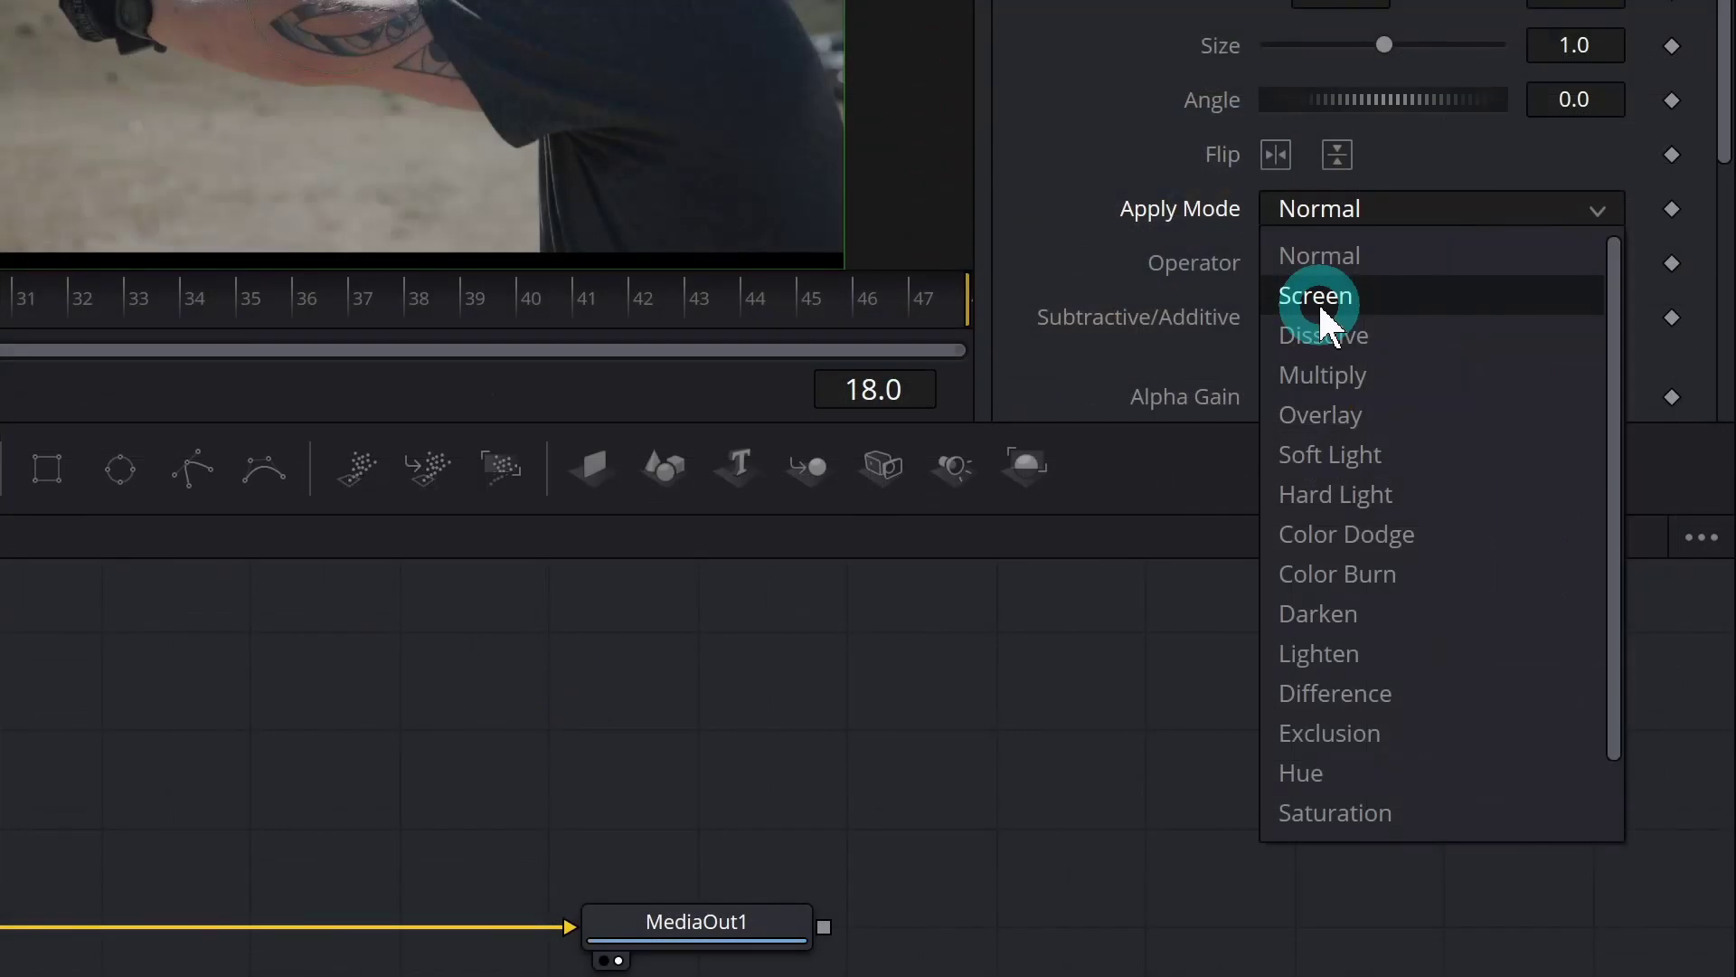
{"action": "left_click", "coordinate": [1527, 398]}
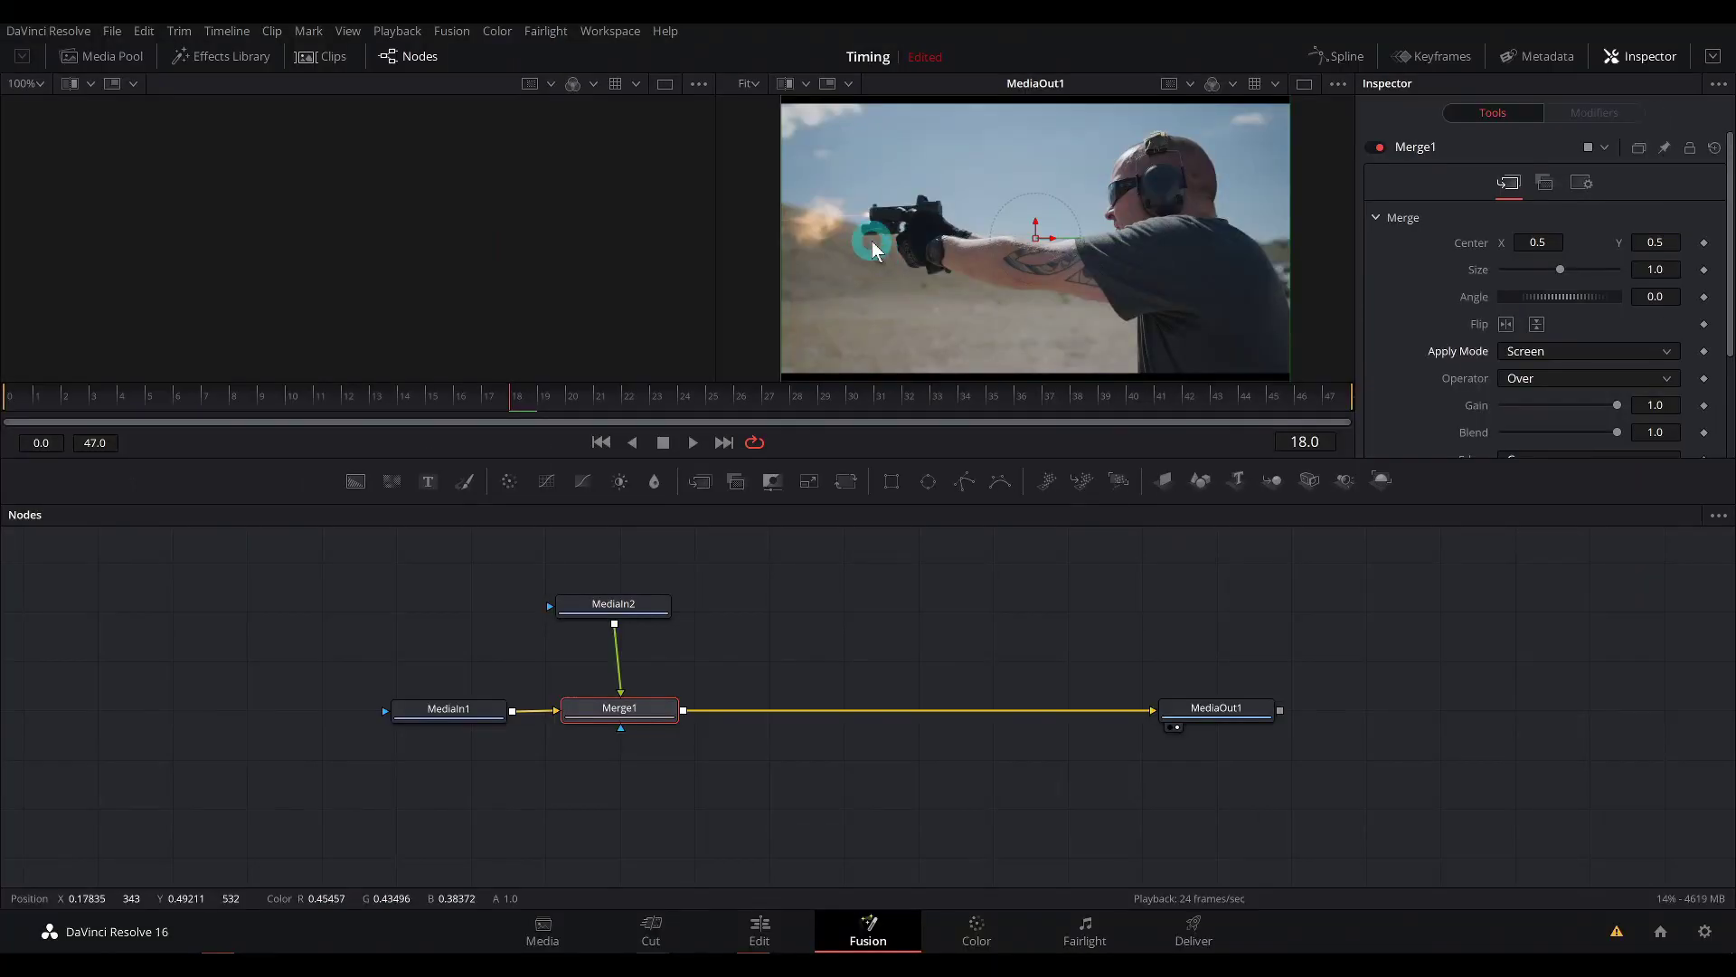
Step: Keyframe Merge1's Blend at frames 18 and 19, with a value of 1.0 at frame 18
{"action": "left_click", "coordinate": [530, 411]}
{"action": "left_click_drag", "start_coordinate": [527, 399], "coordinate": [542, 401]}
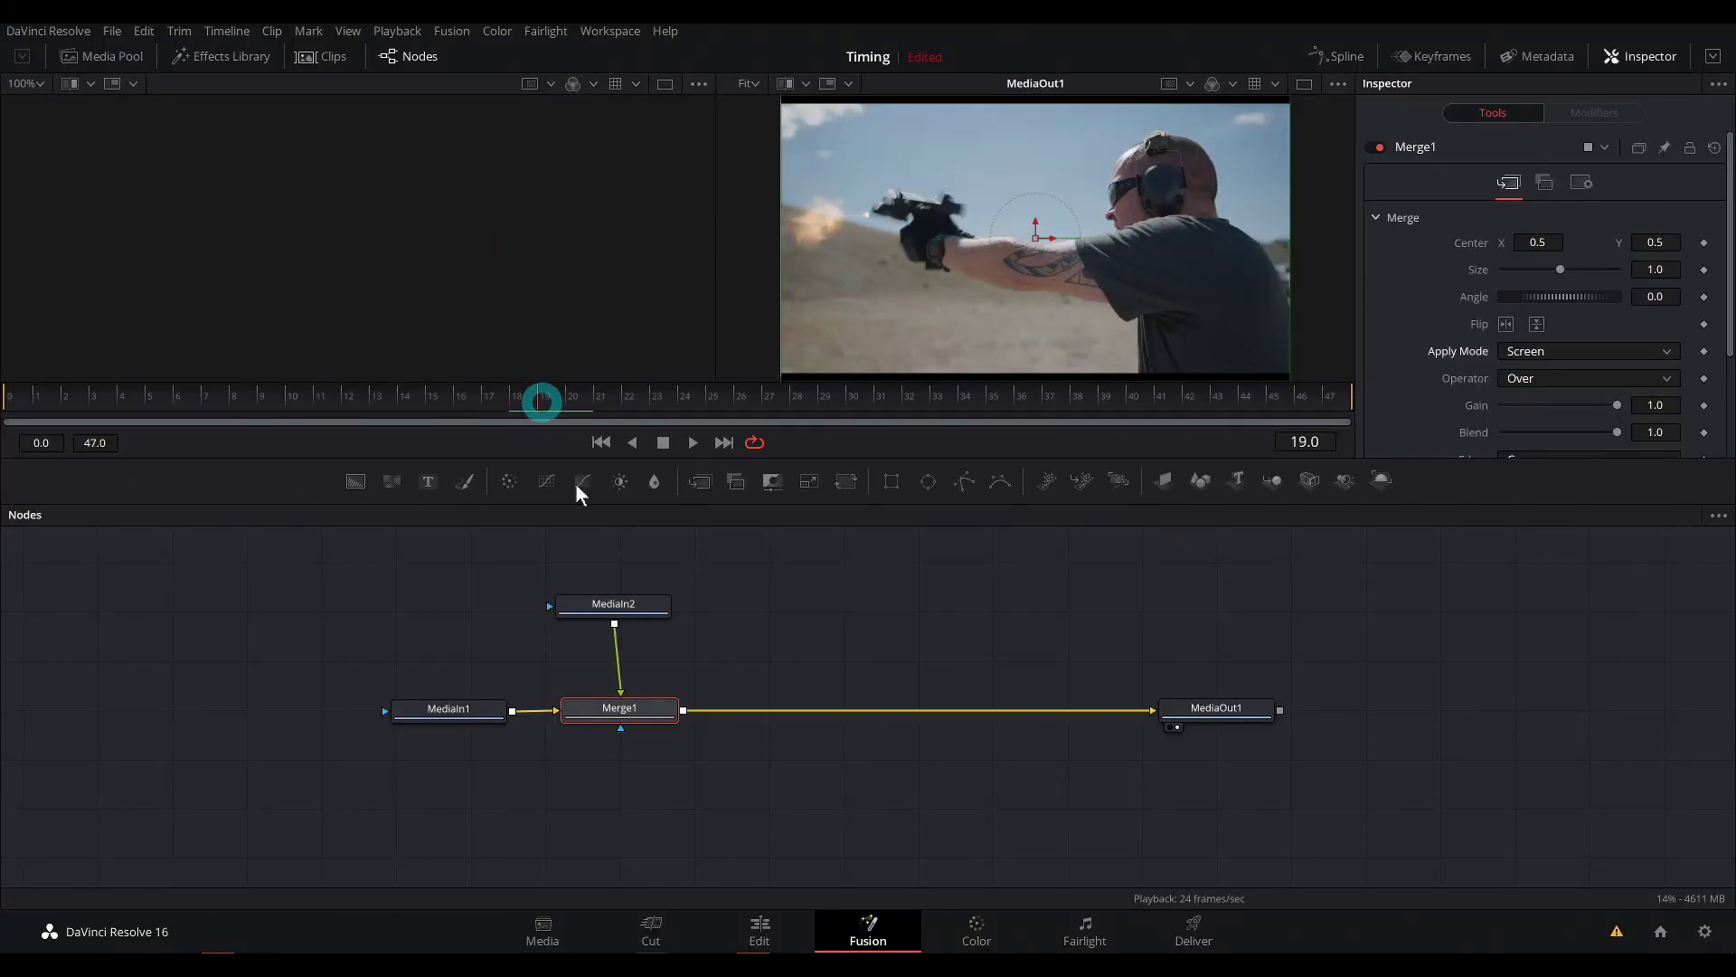
{"action": "scroll", "coordinate": [1438, 349], "scroll_direction": "down", "scroll_amount": 3}
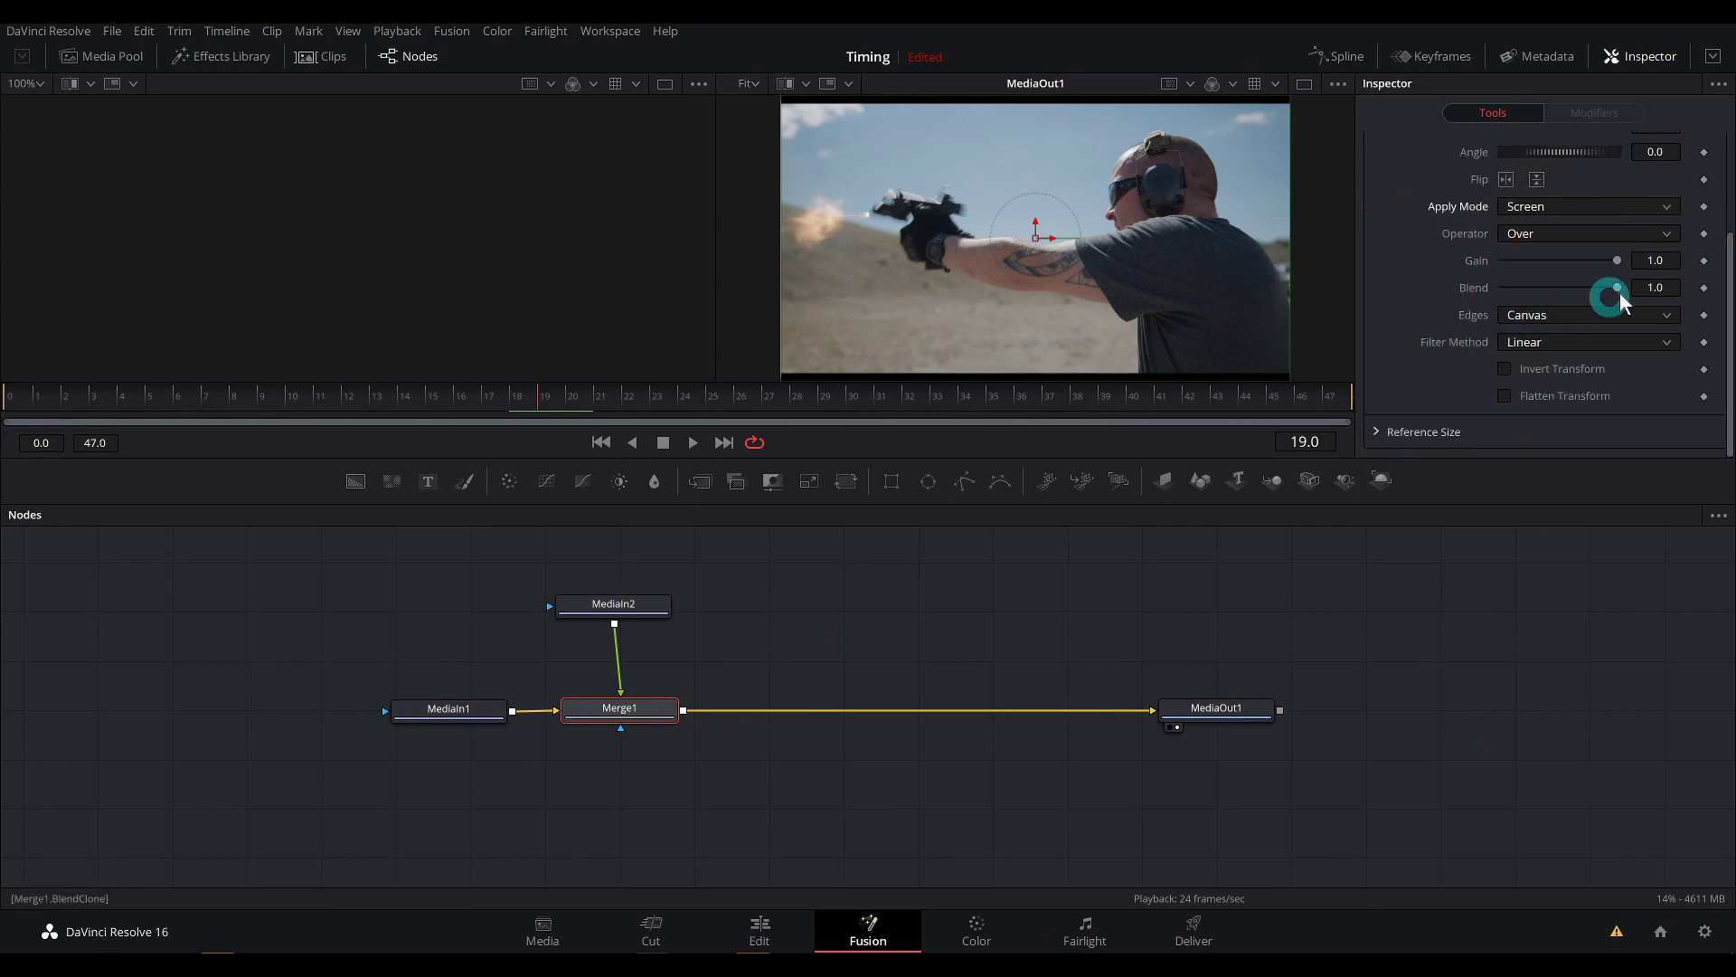
{"action": "left_click", "coordinate": [1704, 288]}
{"action": "key", "text": "Left"}
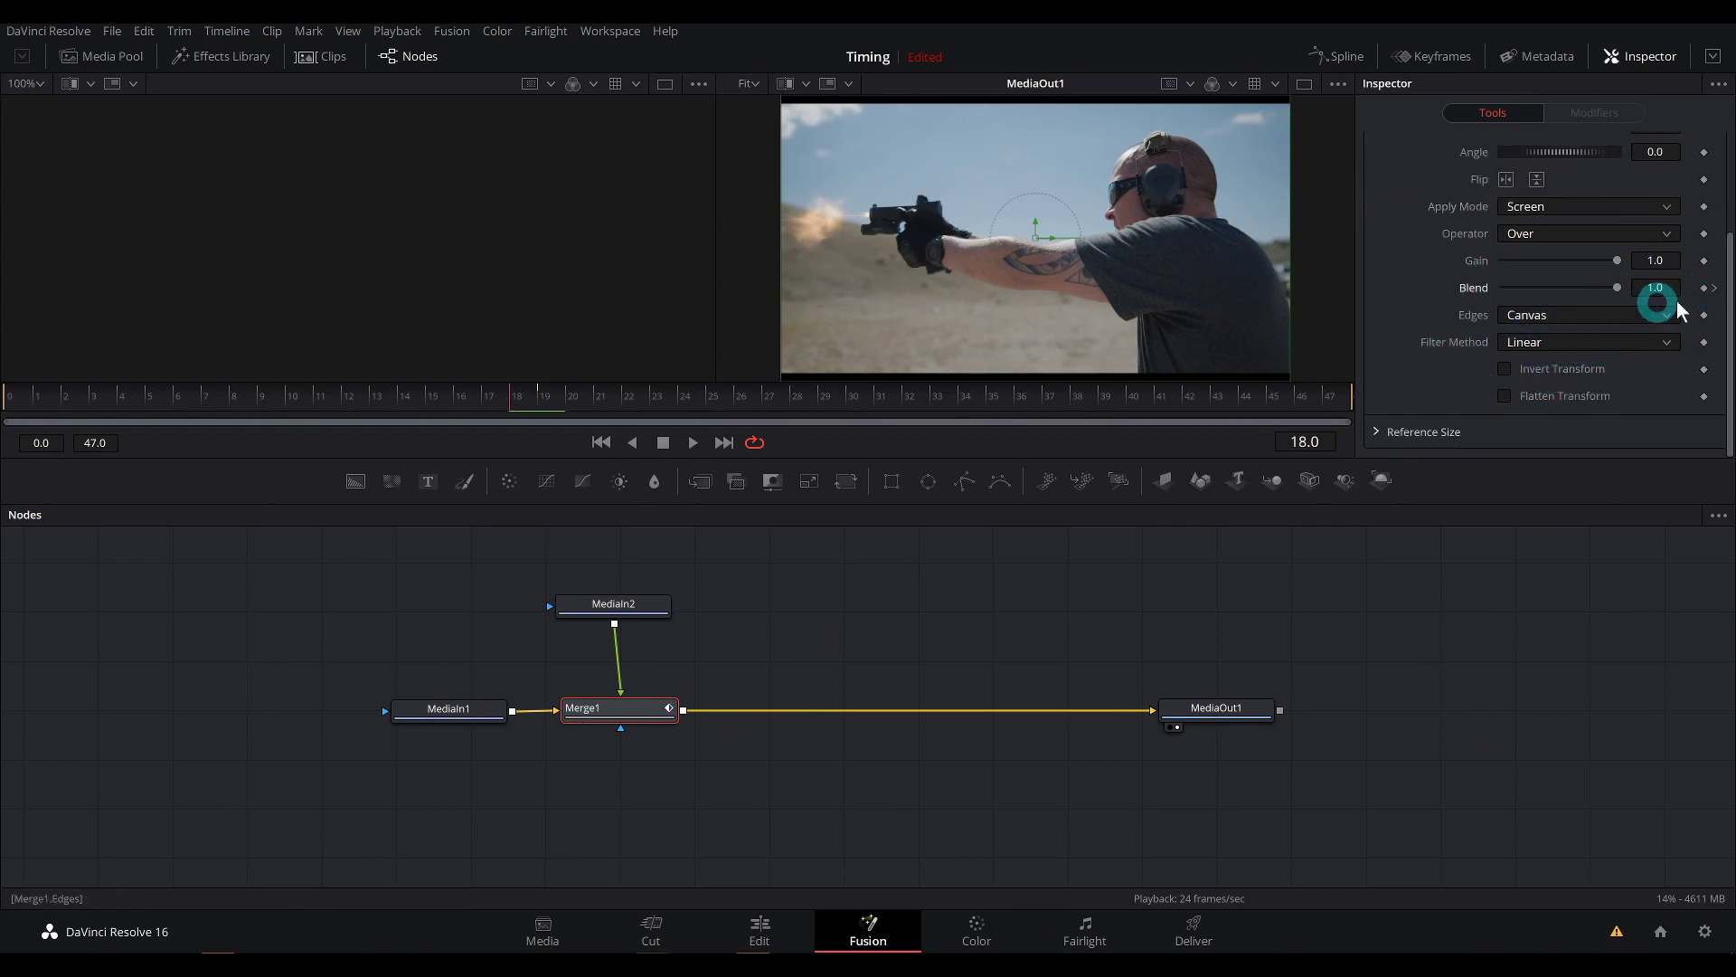
{"action": "key", "text": "Right"}
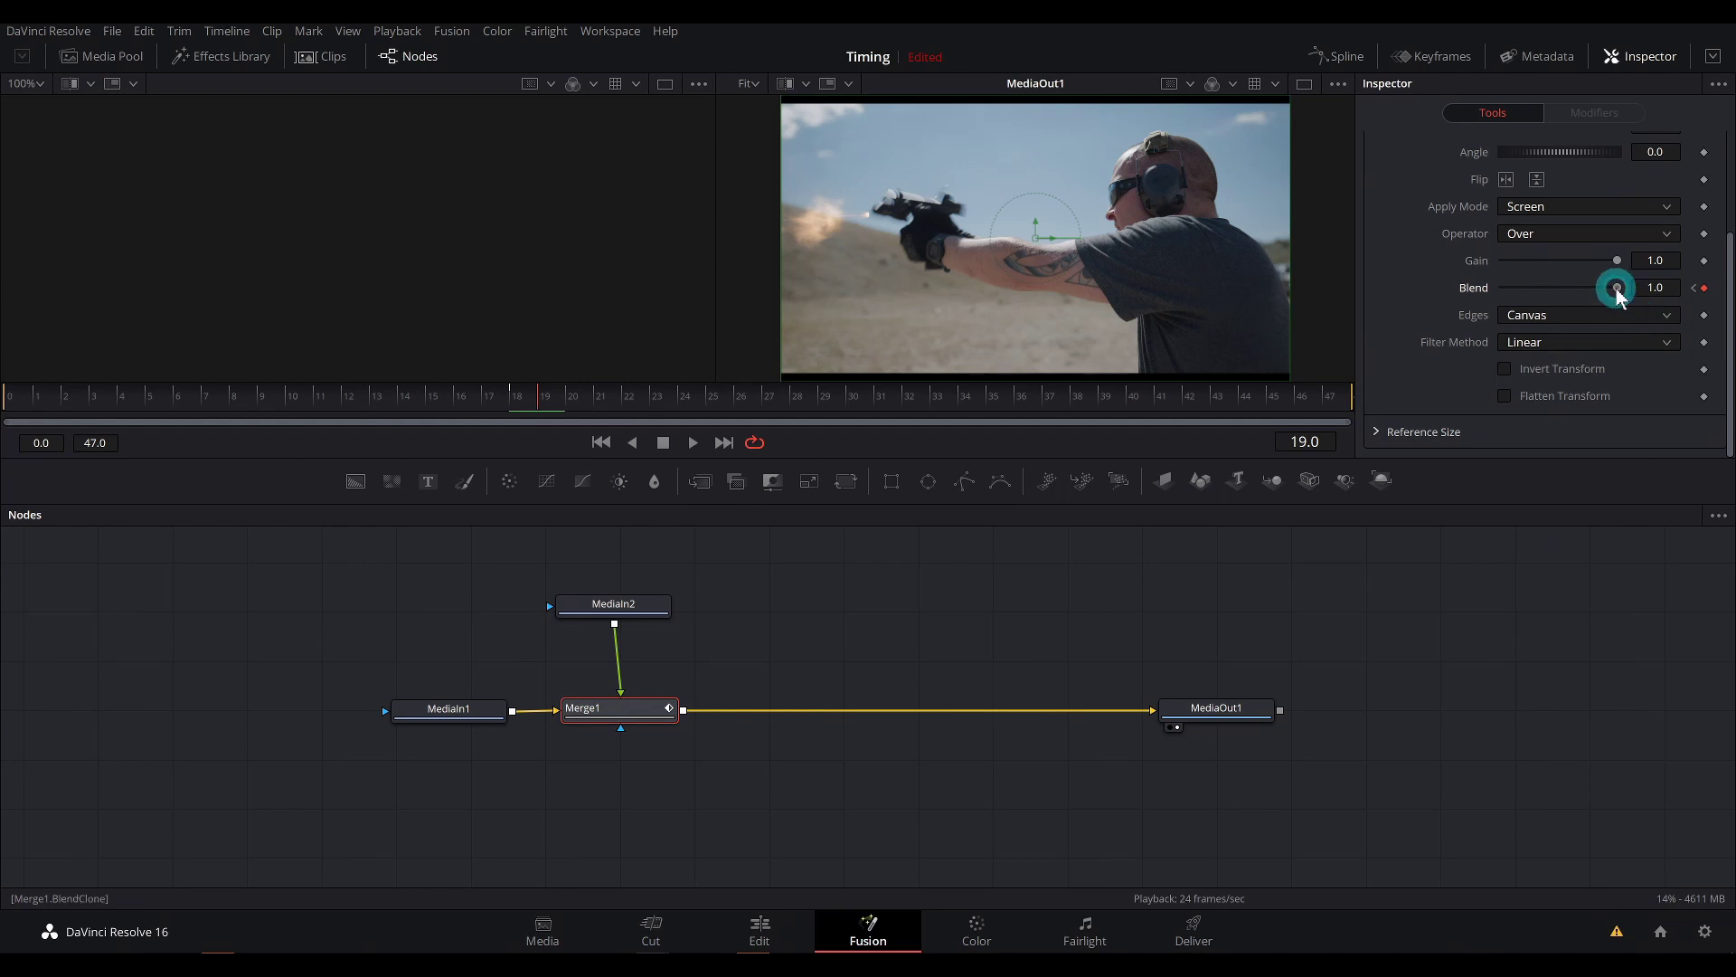
Step: Play from frame 14 and step through frames 17 to 20 to check when the muzzle flash appears and disappears
{"action": "left_click", "coordinate": [405, 398]}
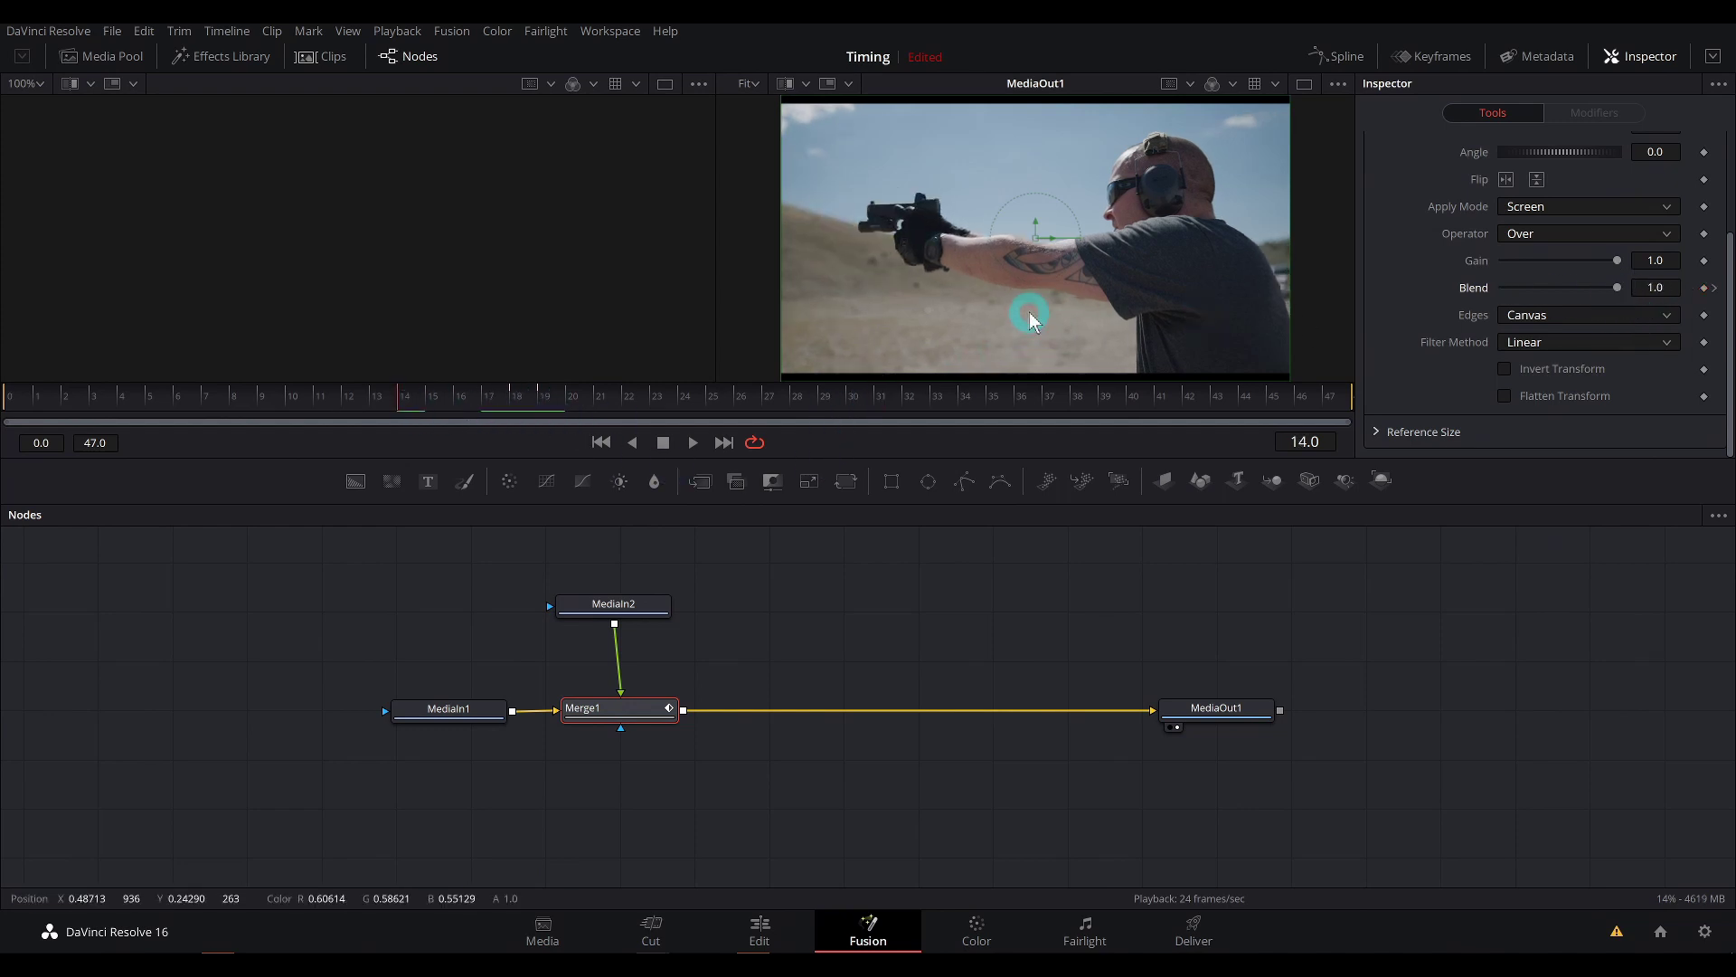
{"action": "key", "text": "space"}
{"action": "key", "text": "space"}
{"action": "left_click_drag", "start_coordinate": [539, 401], "coordinate": [481, 403]}
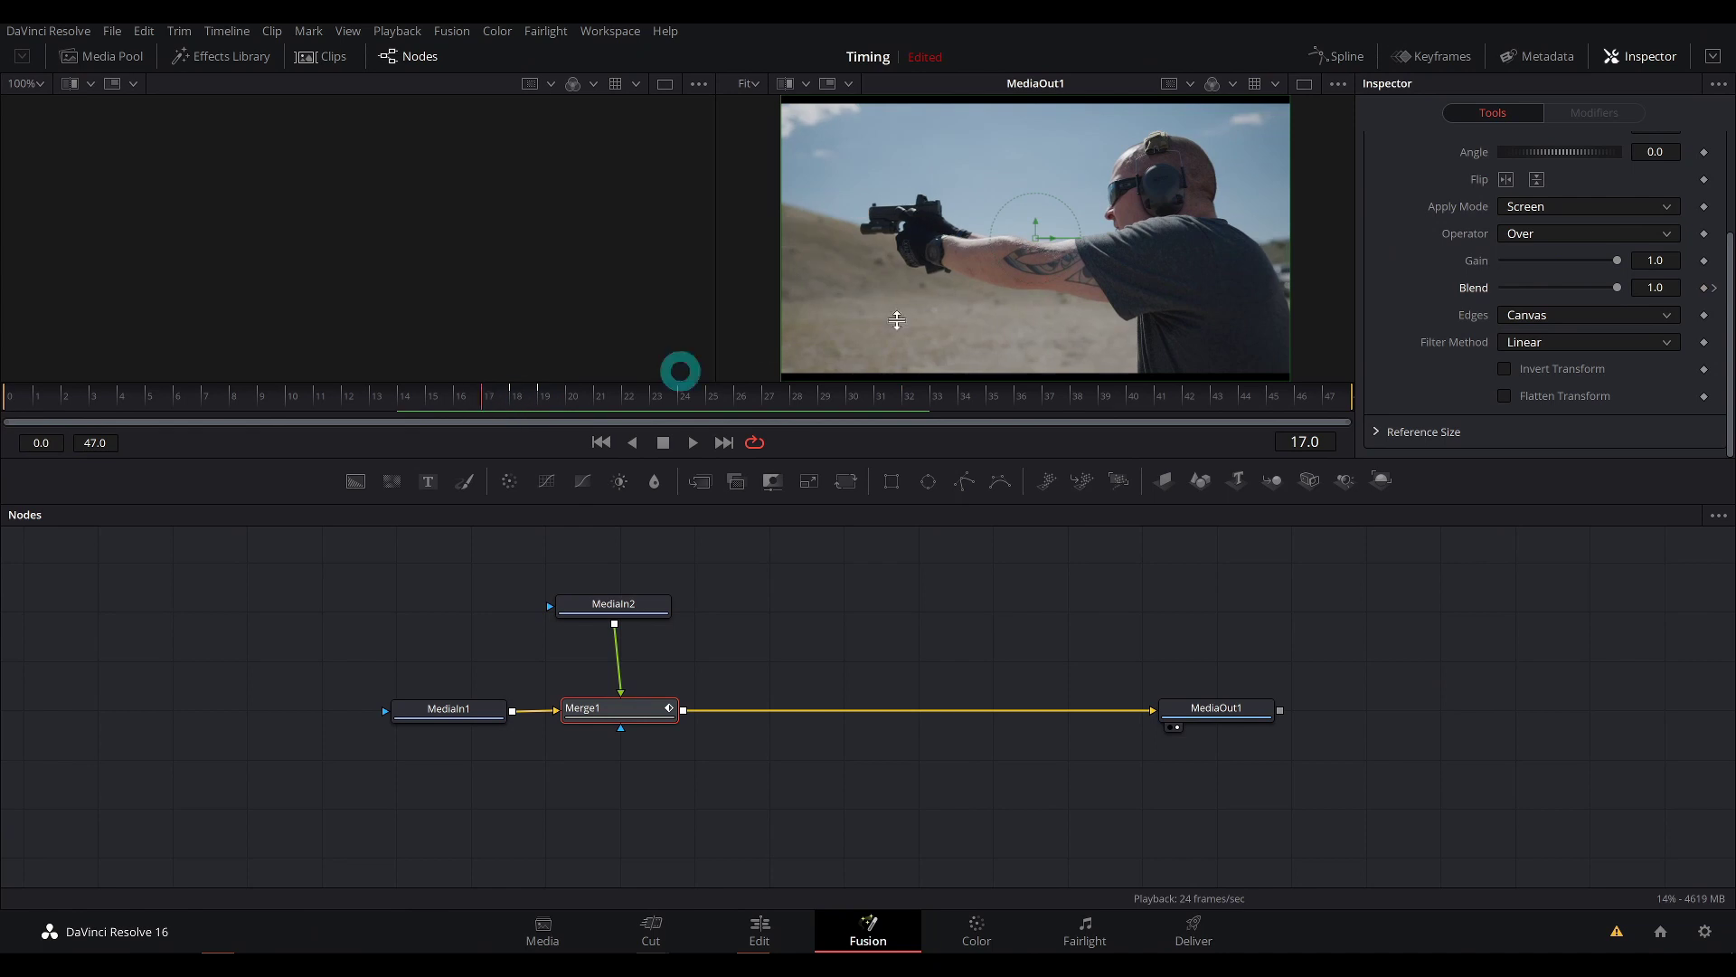
{"action": "key", "text": "Right"}
{"action": "key", "text": "Right"}
{"action": "key", "text": "Right"}
{"action": "key", "text": "Left"}
{"action": "key", "text": "Left"}
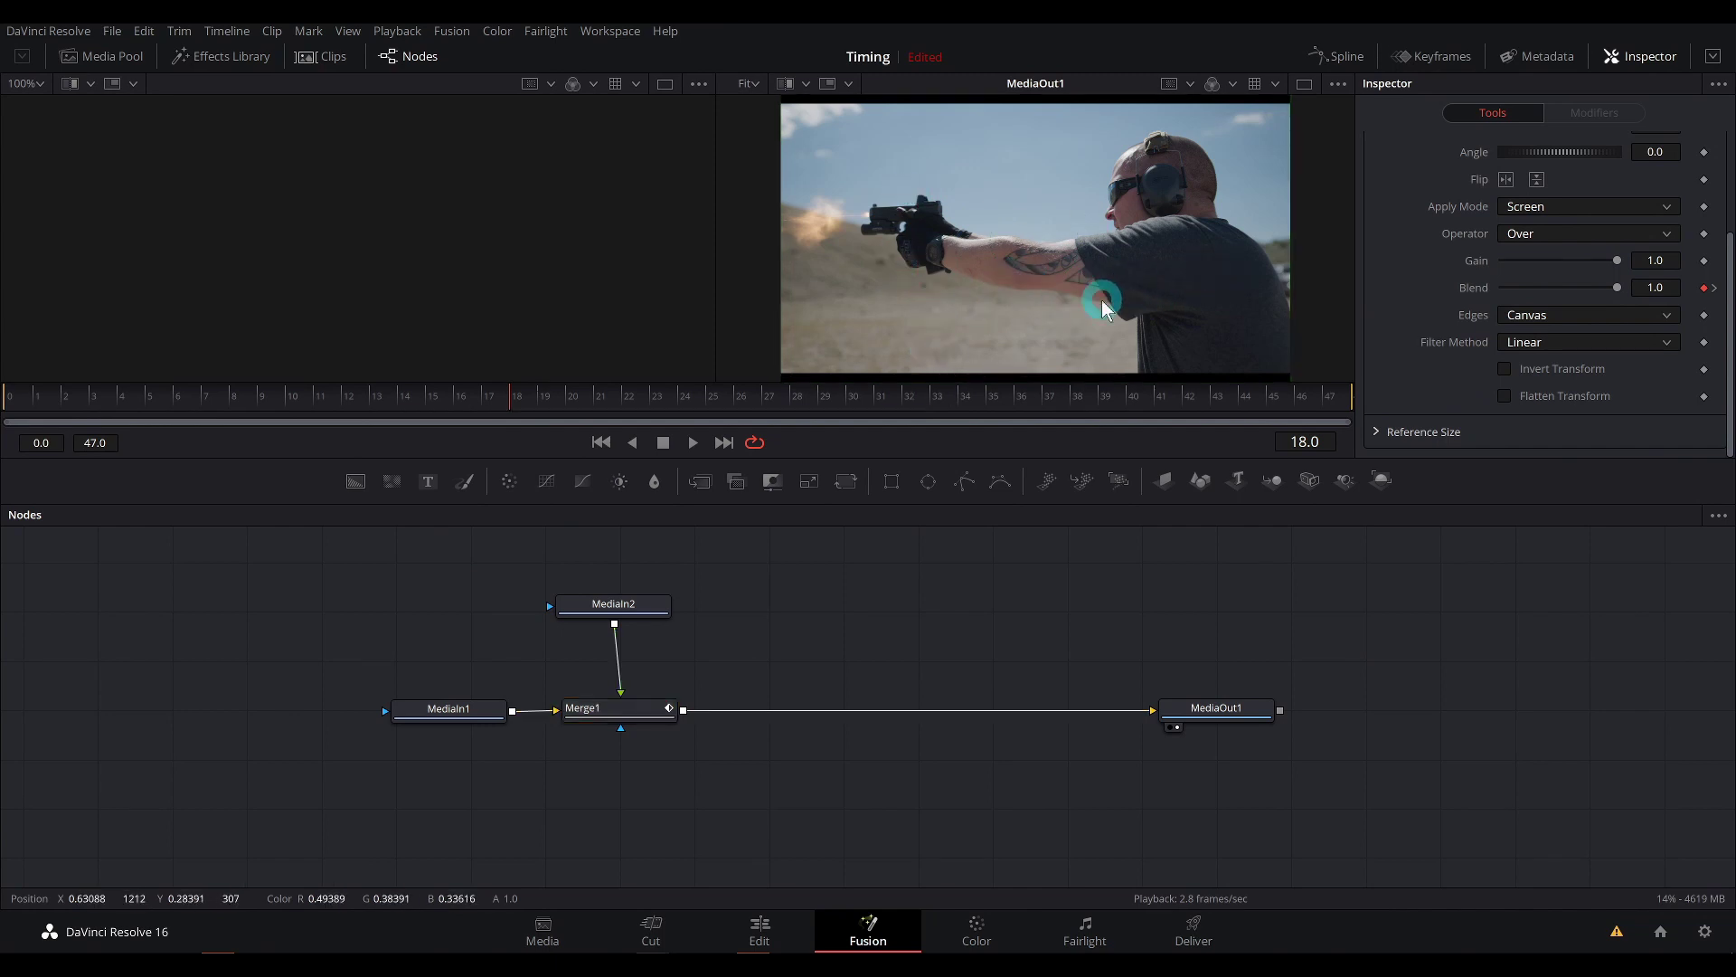
Step: Create a new Fusion composition in the Timing-Trim bin and open it in the node editor
{"action": "left_click", "coordinate": [107, 56]}
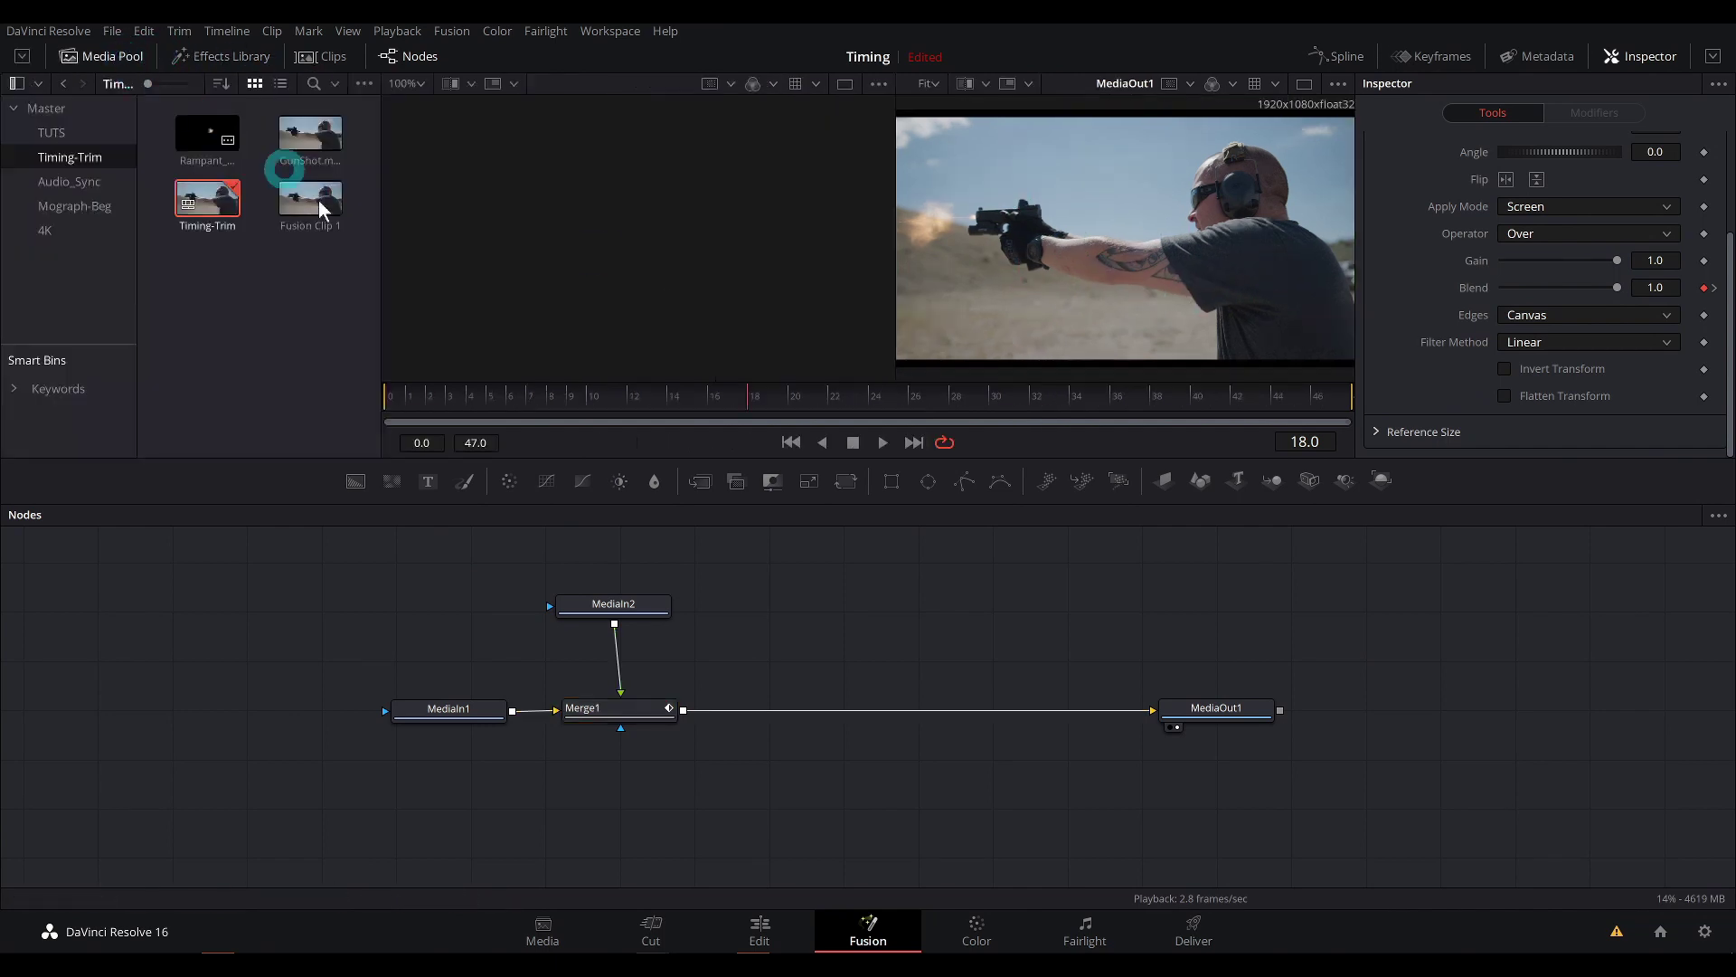
{"action": "right_click", "coordinate": [274, 285]}
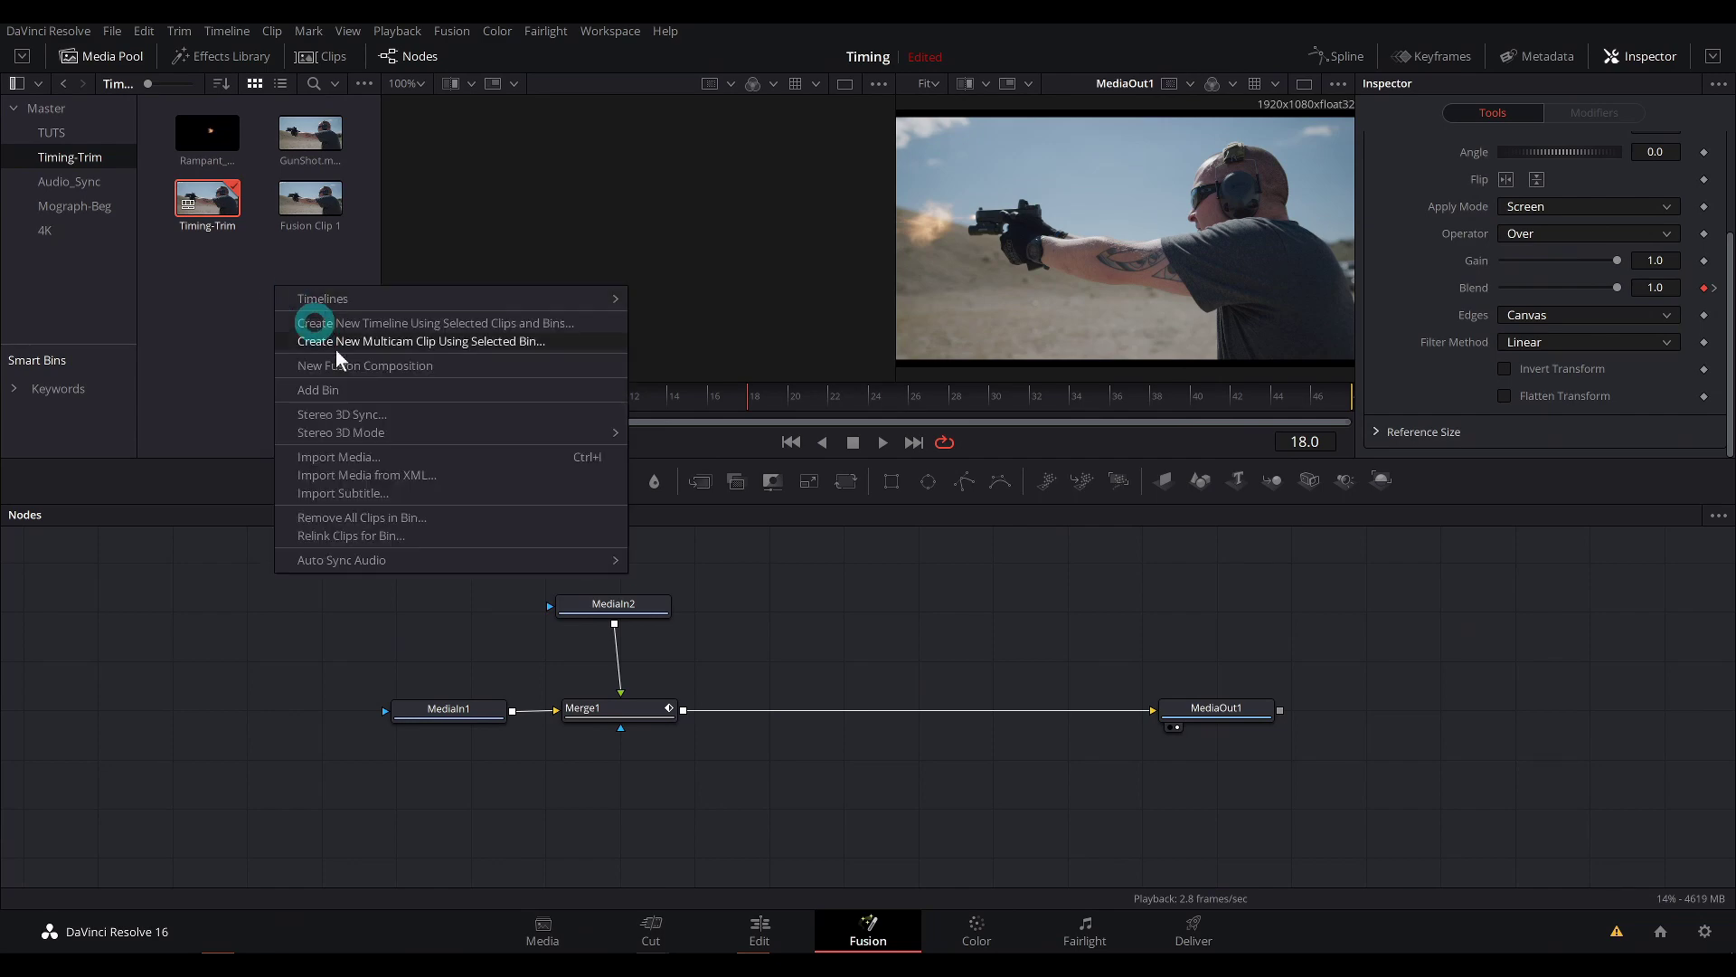
{"action": "right_click", "coordinate": [205, 264]}
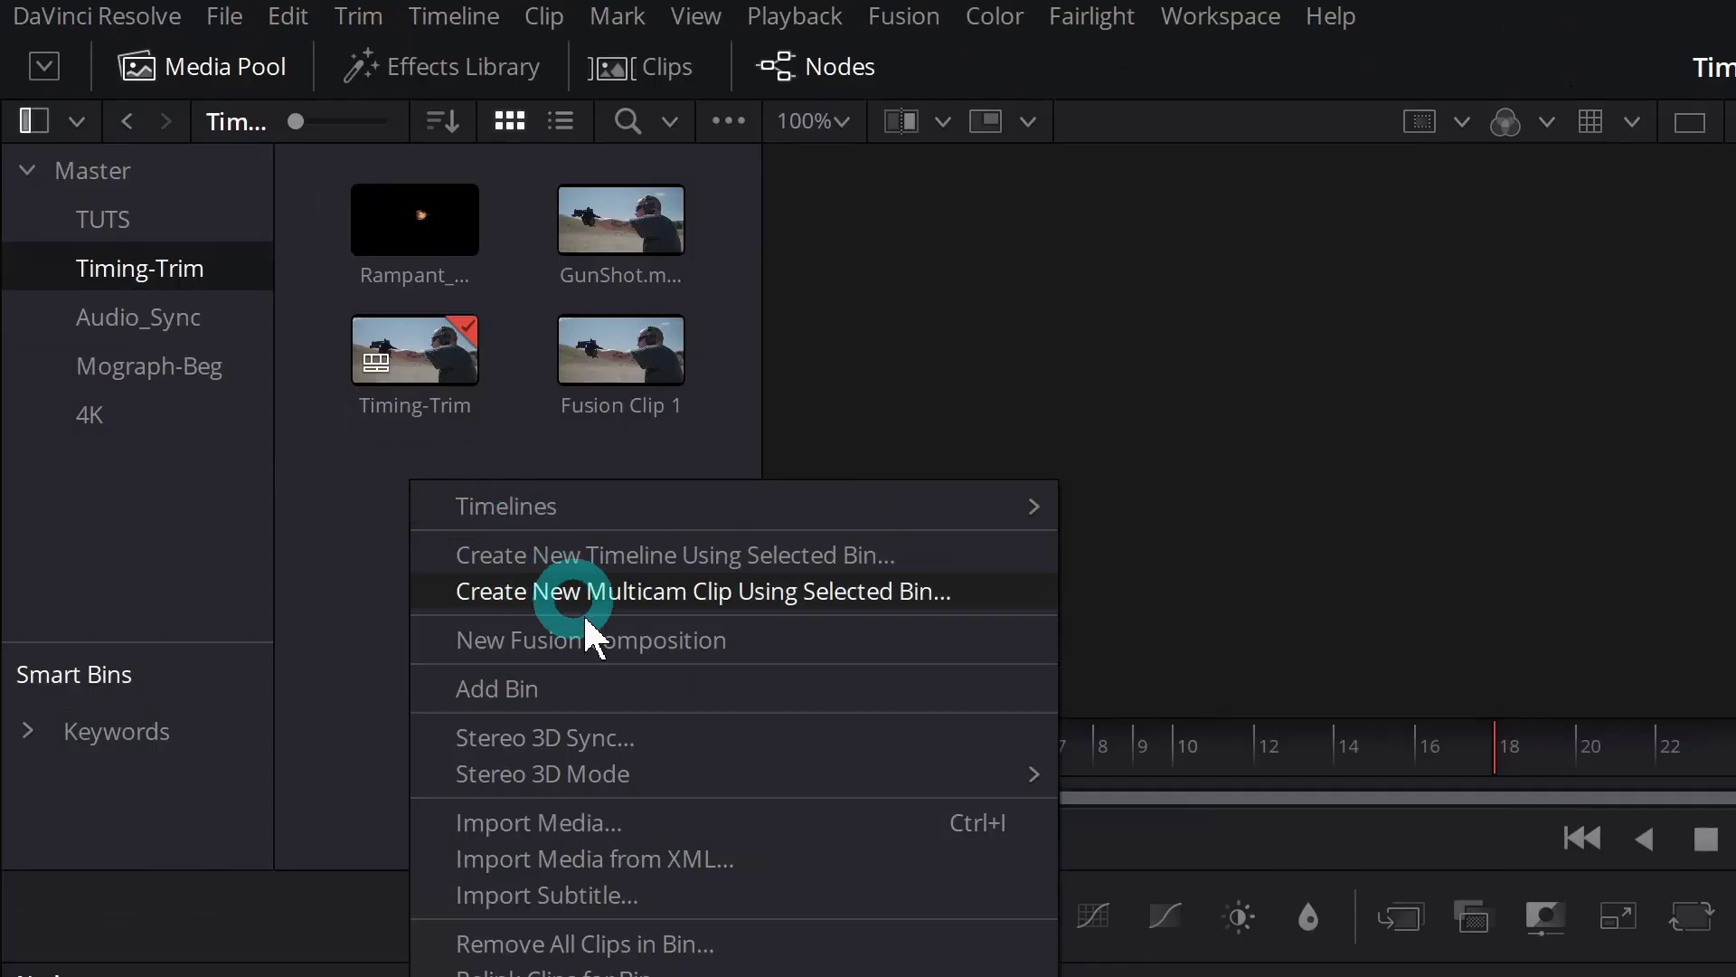
{"action": "left_click", "coordinate": [620, 642]}
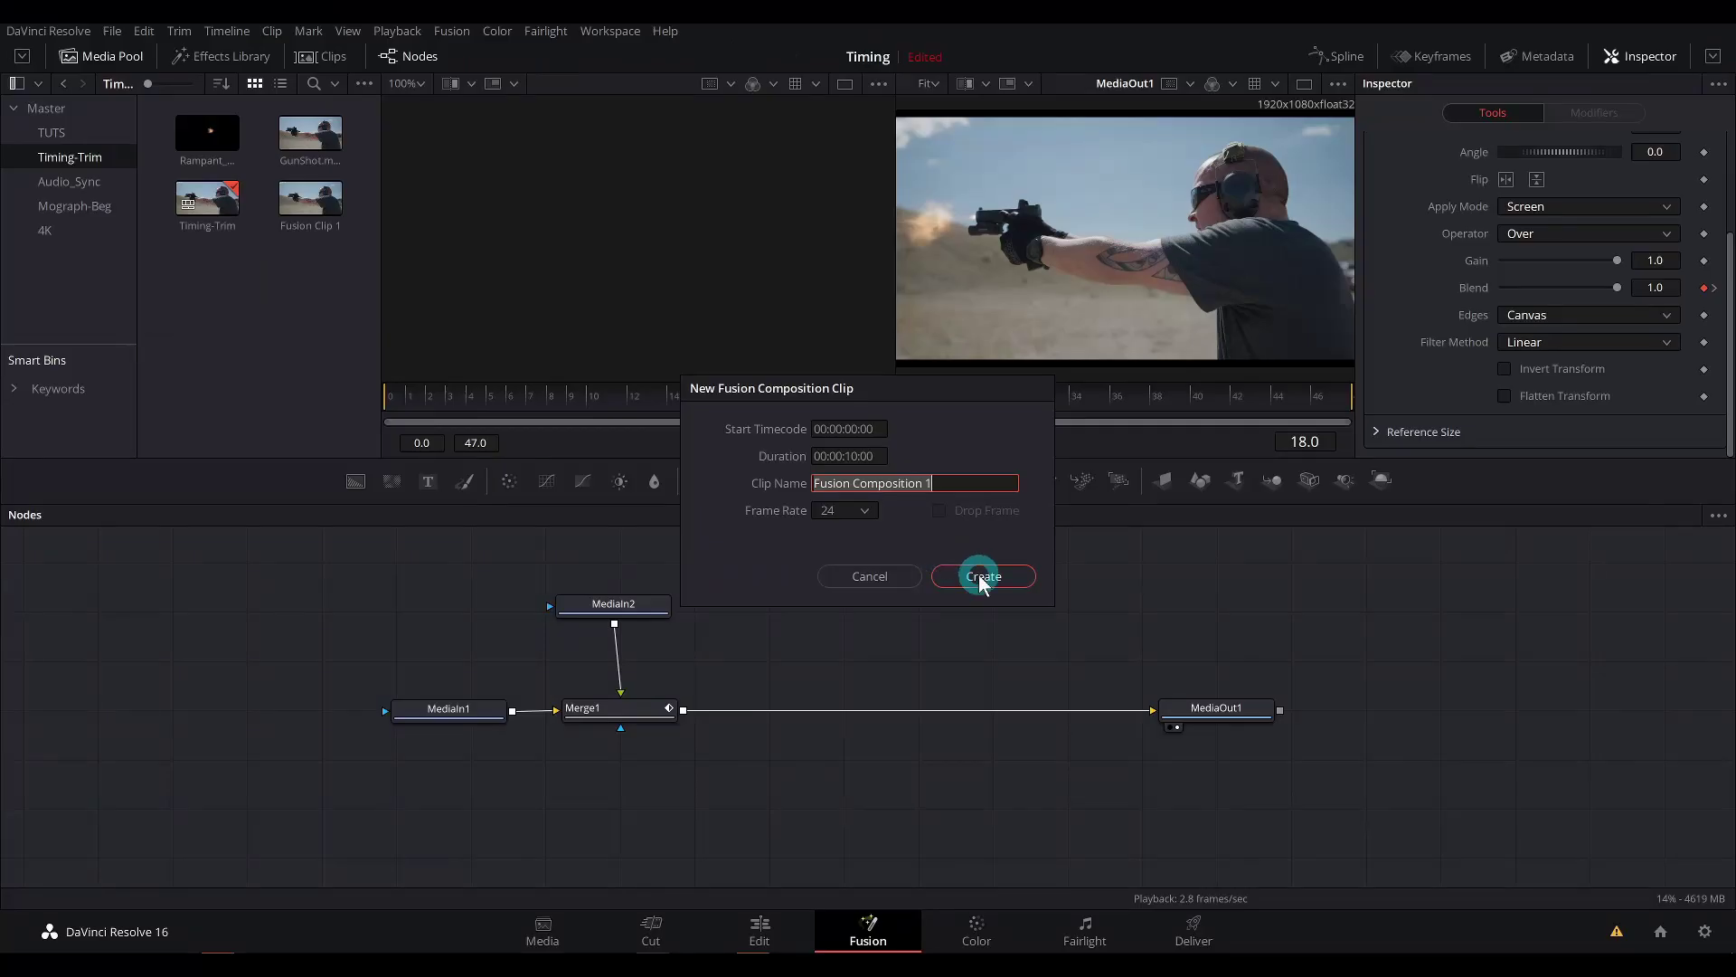
{"action": "left_click", "coordinate": [981, 577]}
{"action": "left_click", "coordinate": [226, 269]}
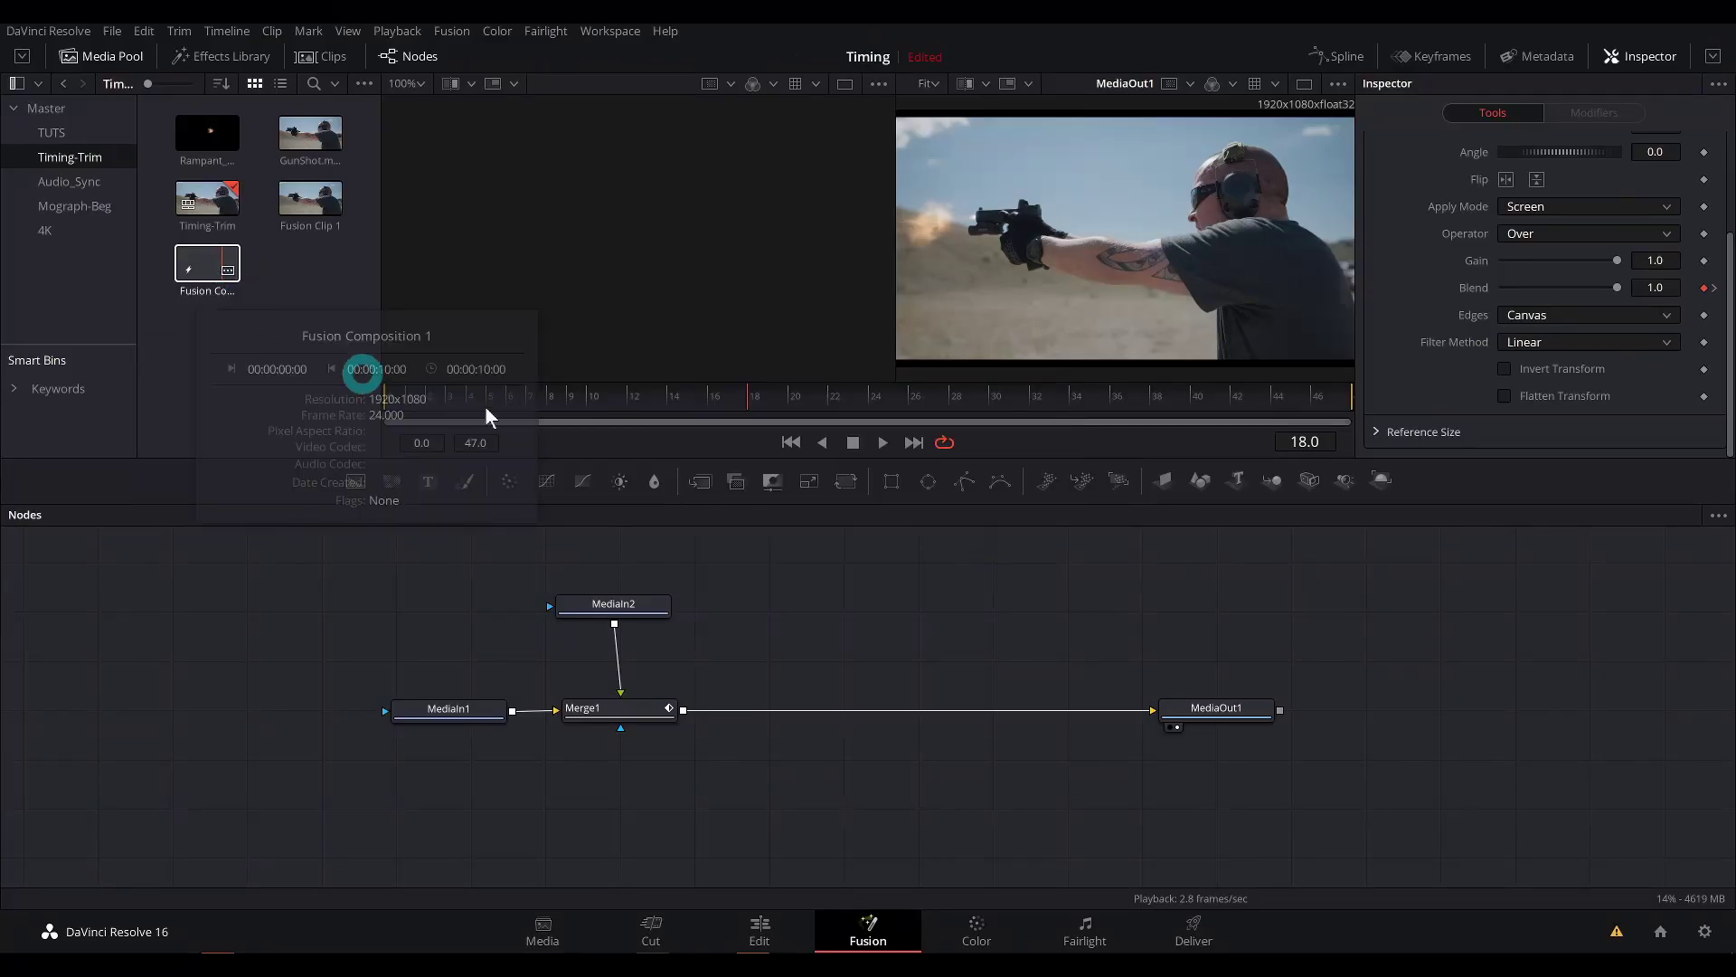
{"action": "left_click_drag", "start_coordinate": [827, 602], "coordinate": [1252, 682]}
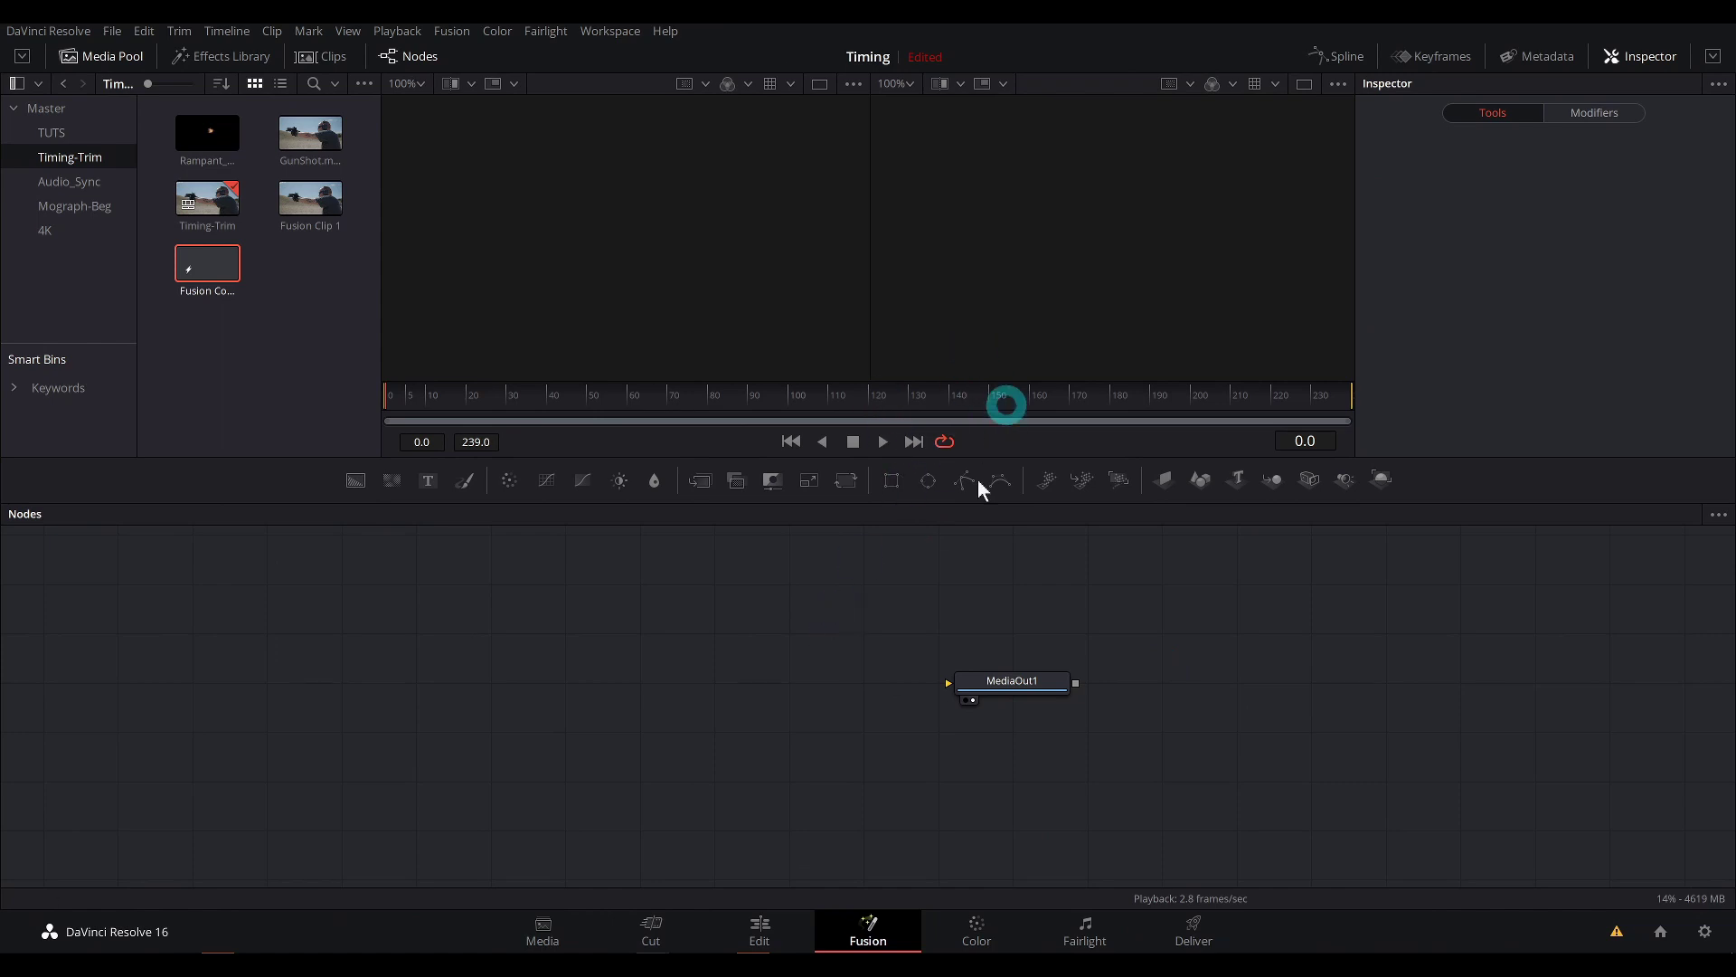
{"action": "left_click", "coordinate": [790, 559]}
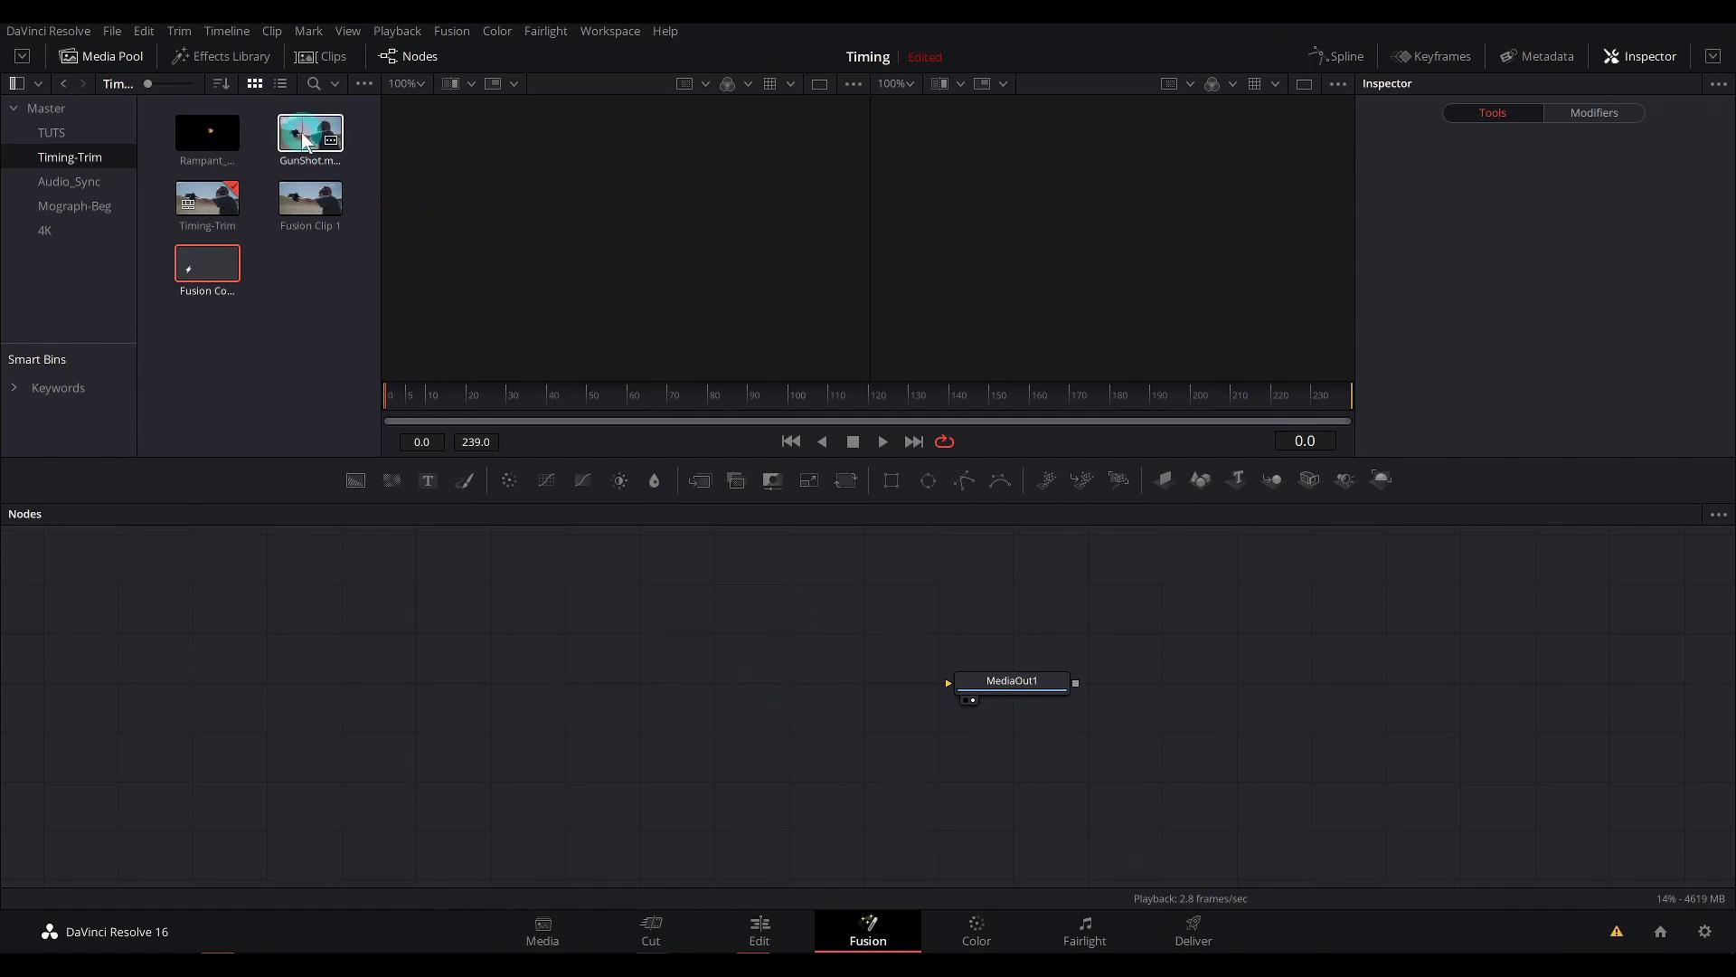
Step: Add GunShot.mov to the composition, connect it to MediaOut1 and go to frame 30
{"action": "left_click_drag", "start_coordinate": [307, 140], "coordinate": [963, 680]}
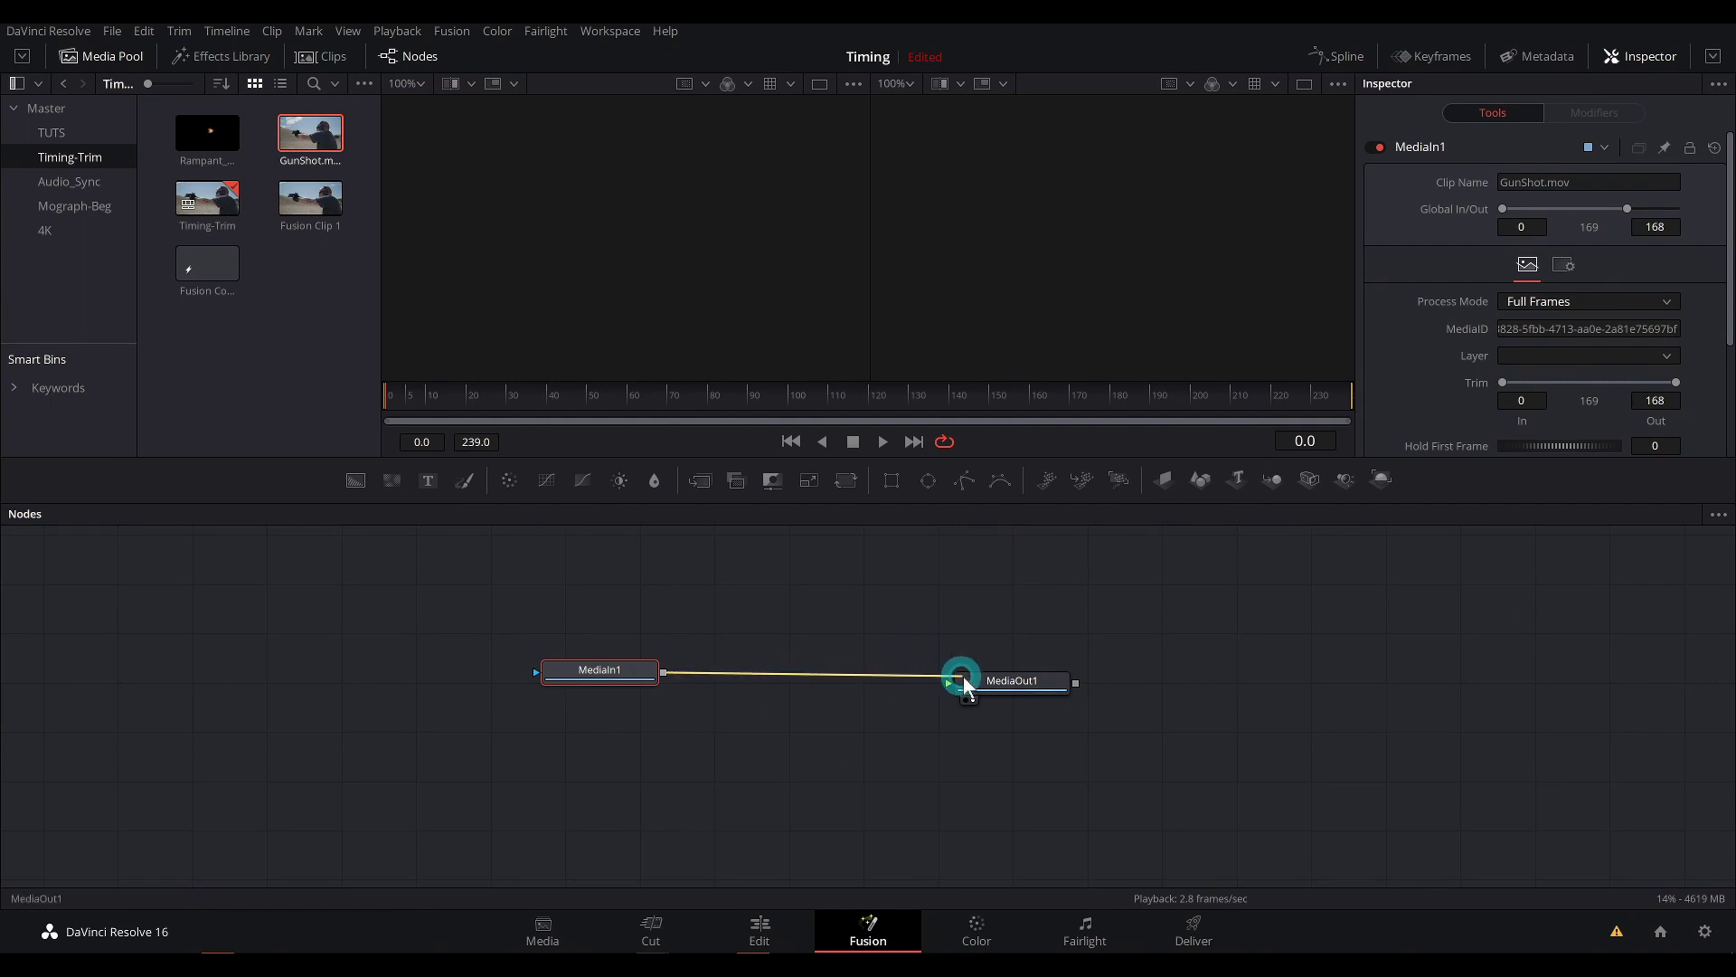
{"action": "mouse_move", "coordinate": [620, 669]}
{"action": "left_mouse_down"}
{"action": "mouse_move", "coordinate": [624, 701]}
{"action": "mouse_move", "coordinate": [613, 686]}
{"action": "left_mouse_up"}
{"action": "mouse_move", "coordinate": [512, 399]}
{"action": "left_mouse_down"}
{"action": "mouse_move", "coordinate": [535, 403]}
{"action": "mouse_move", "coordinate": [507, 410]}
{"action": "left_mouse_up"}
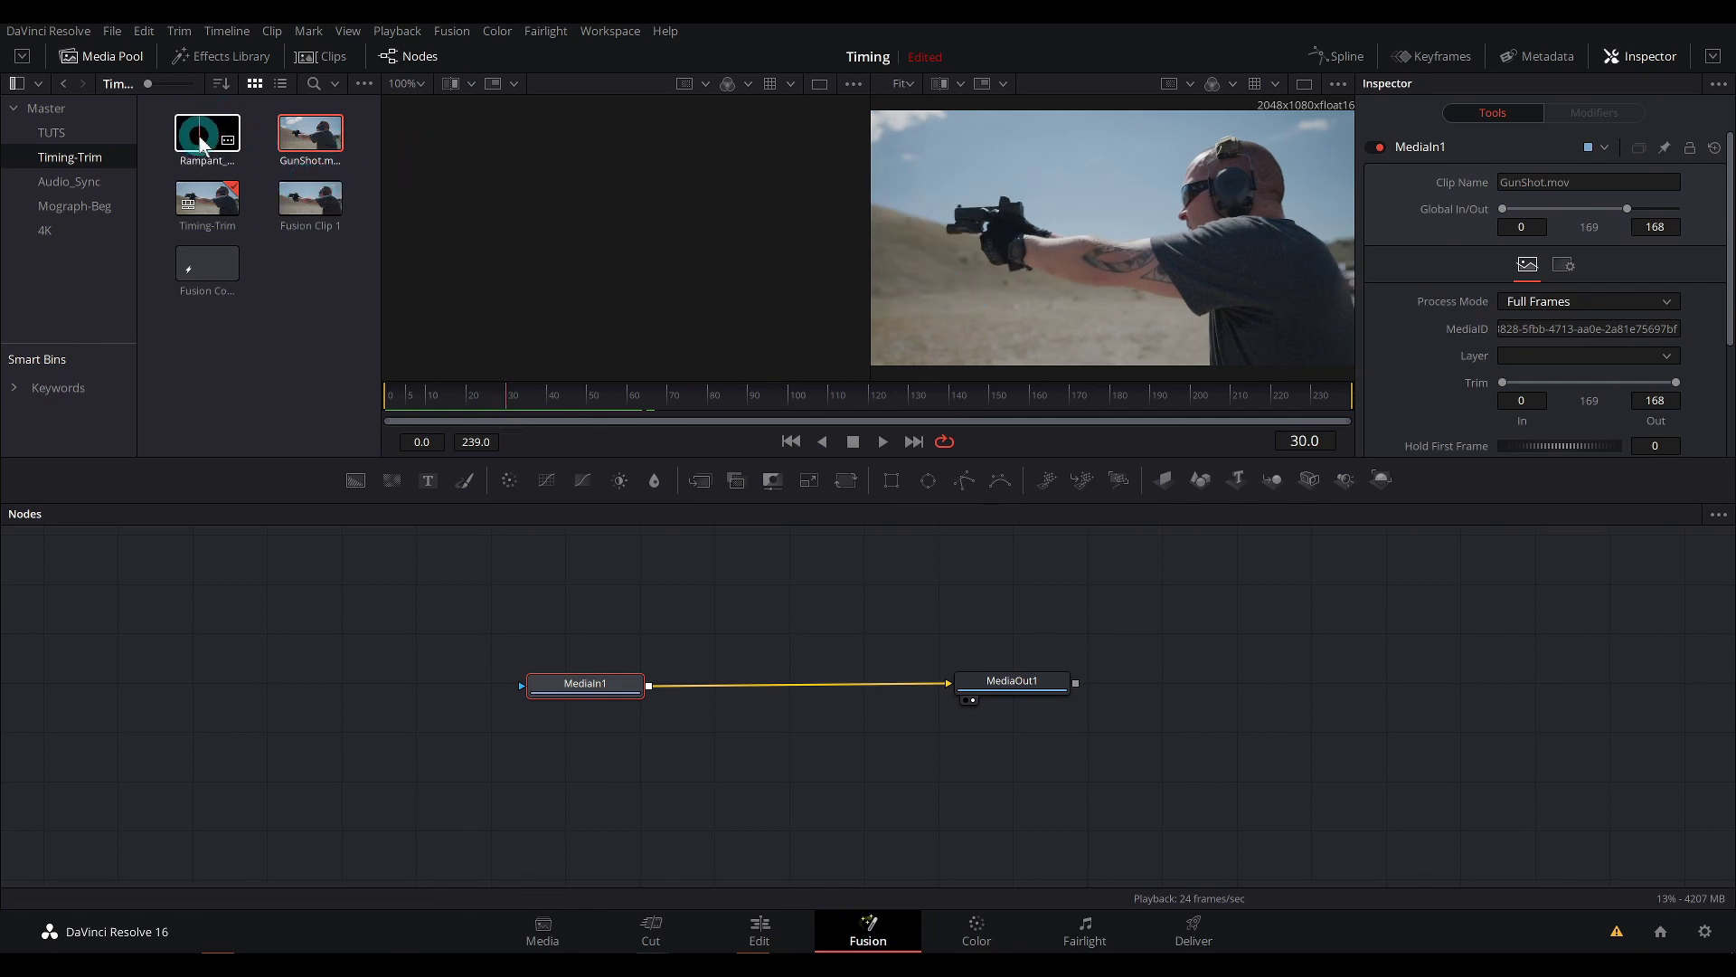
Step: Merge Rampant_Muzzle_Flashes_032.mov over the gunshot footage and go to frame 31 for the shot
{"action": "left_click_drag", "start_coordinate": [199, 135], "coordinate": [651, 696]}
{"action": "left_click_drag", "start_coordinate": [472, 403], "coordinate": [295, 413]}
{"action": "key", "text": "space"}
{"action": "left_click_drag", "start_coordinate": [398, 398], "coordinate": [508, 403]}
{"action": "left_click", "coordinate": [1072, 322]}
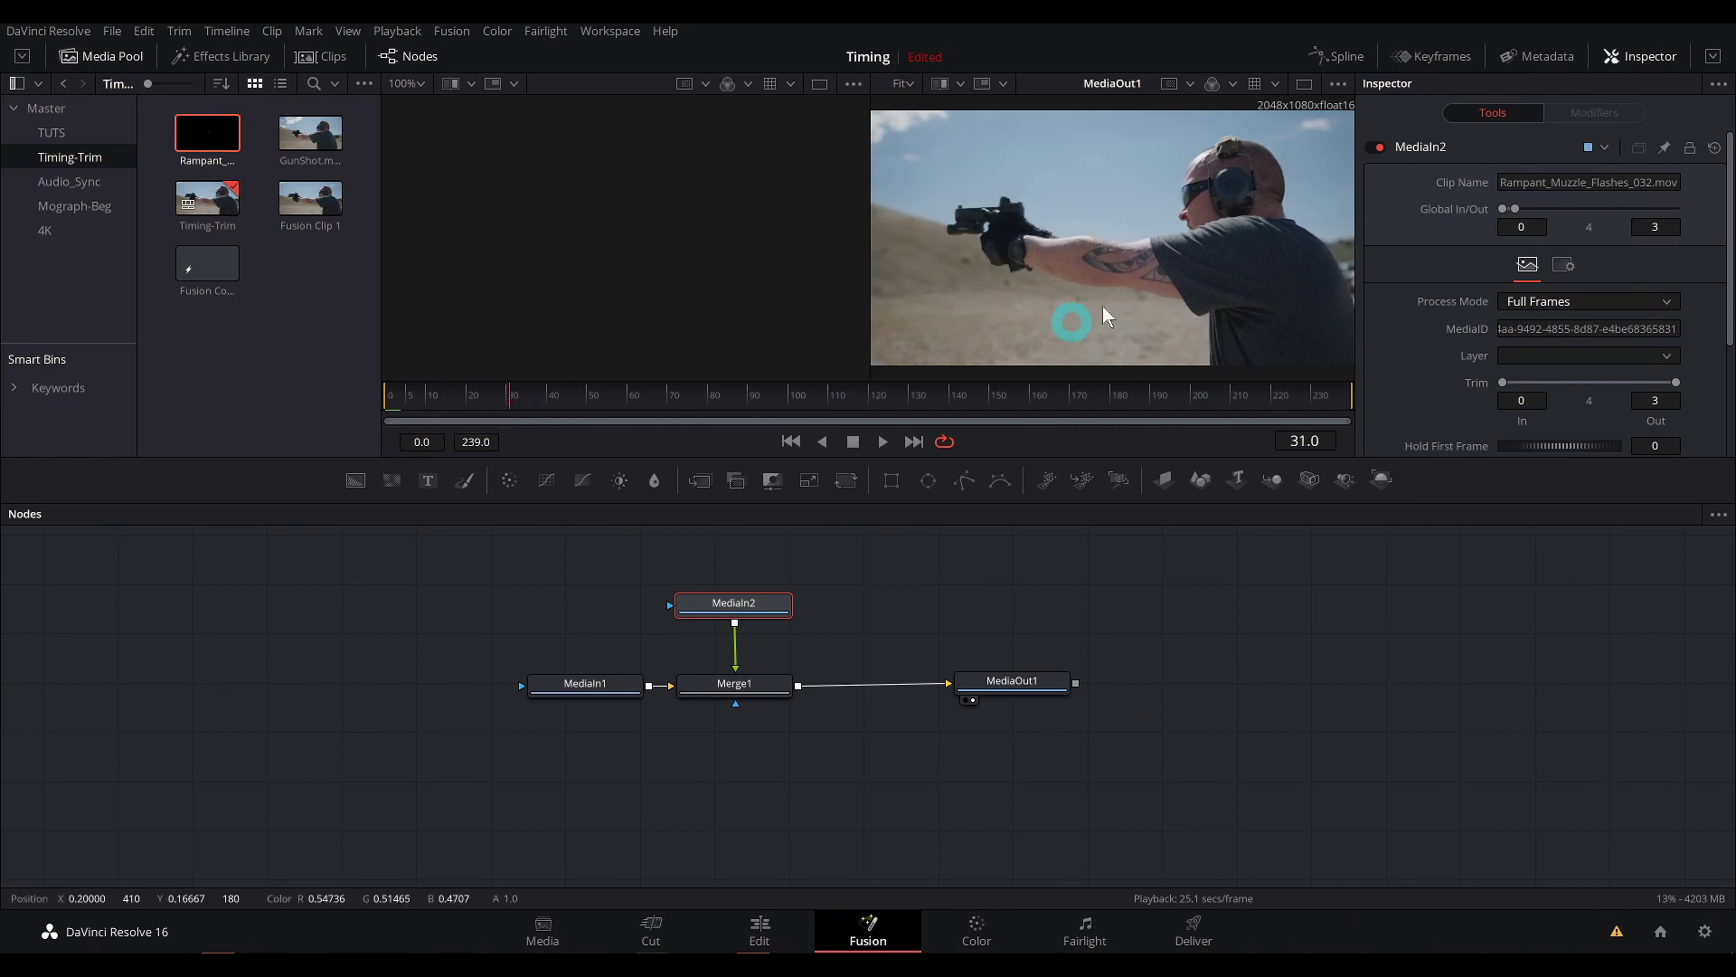
Step: Show the whole composition in the Keyframes editor and move the MediaIn2 clip to start at frame 31
{"action": "left_click", "coordinate": [1359, 186]}
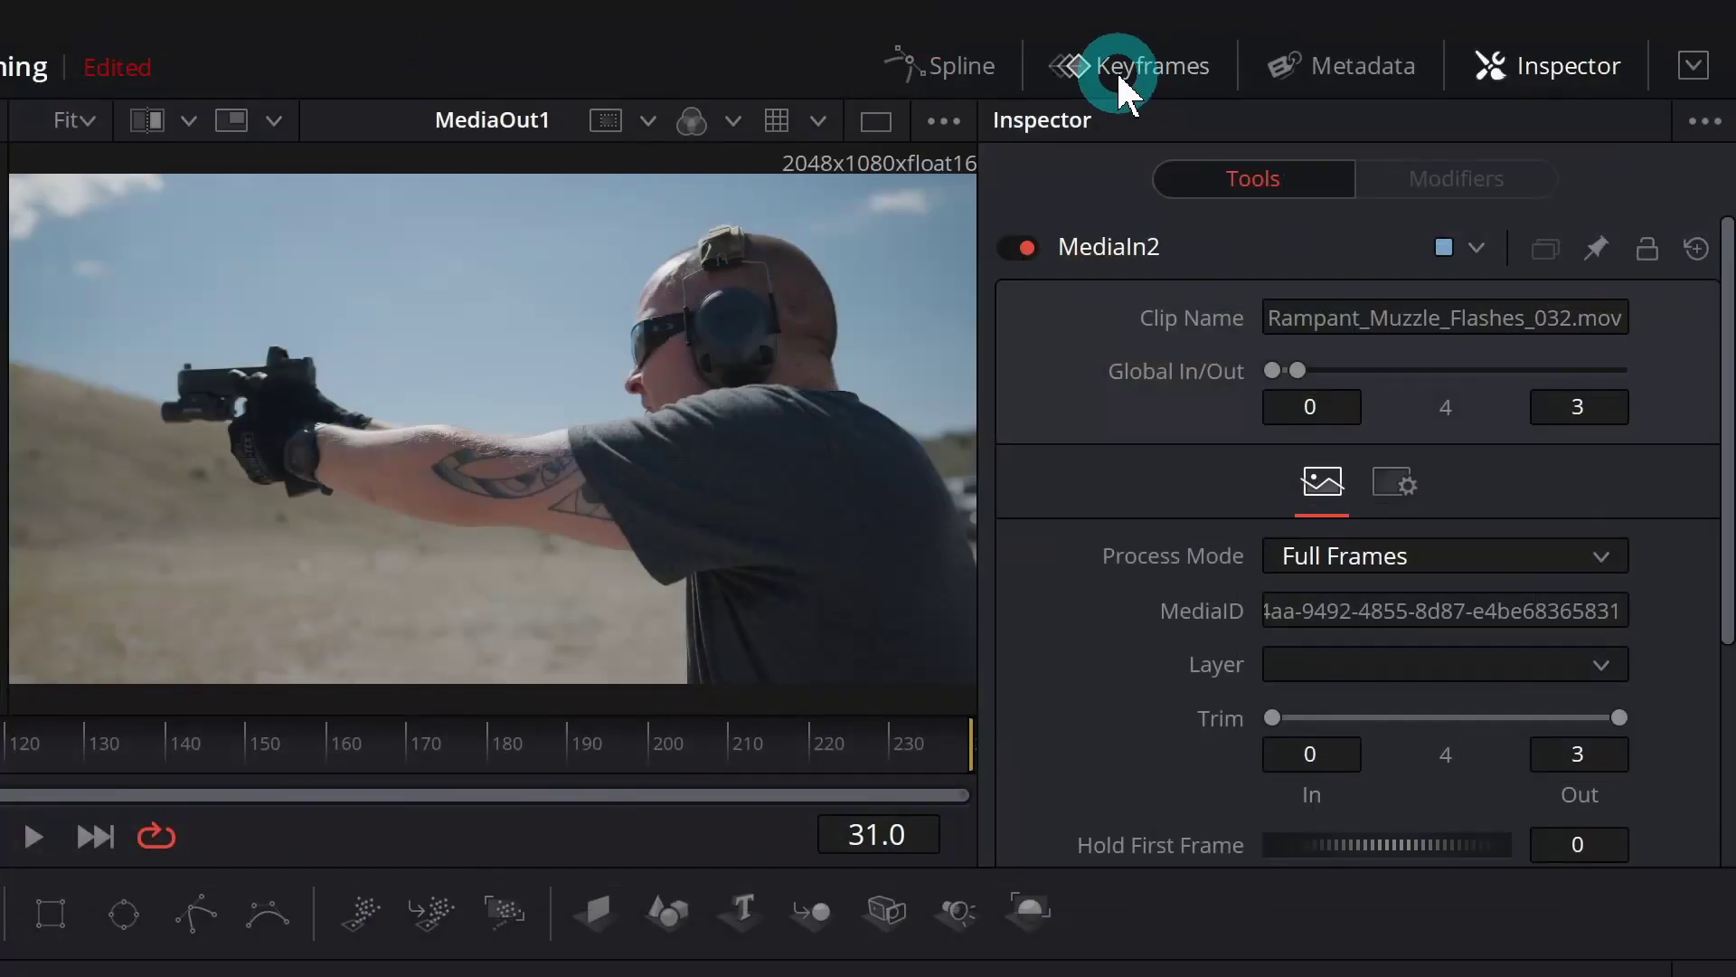
{"action": "left_click", "coordinate": [1121, 79]}
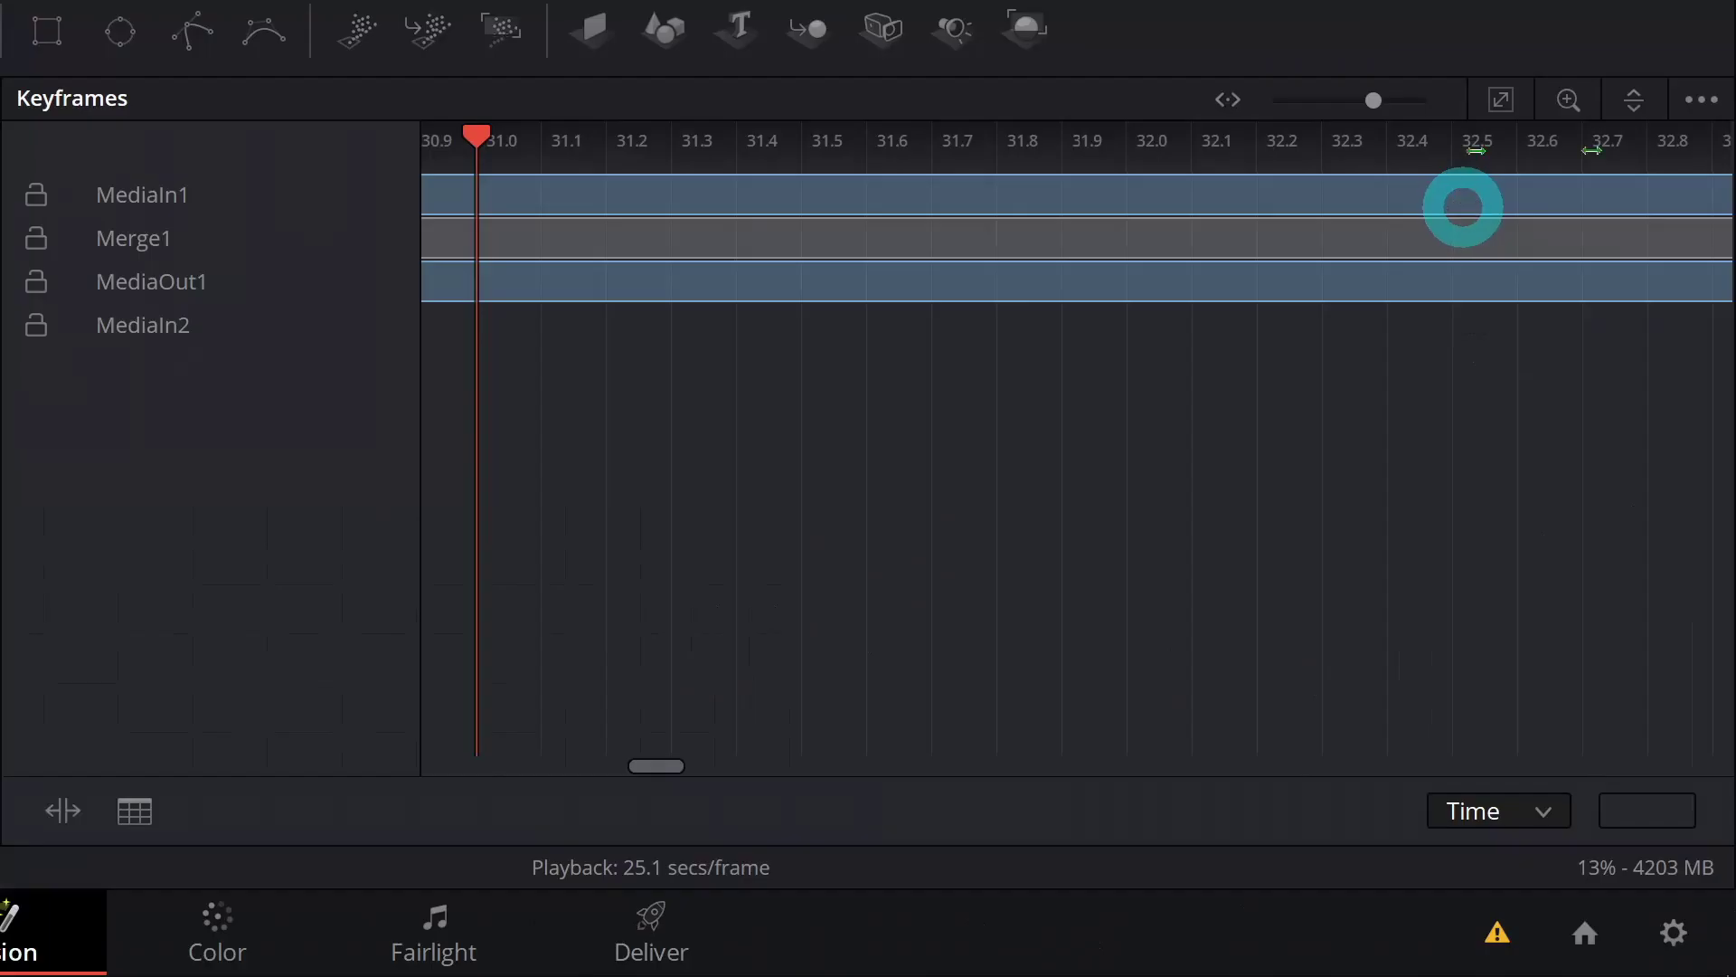
{"action": "left_click", "coordinate": [1511, 100]}
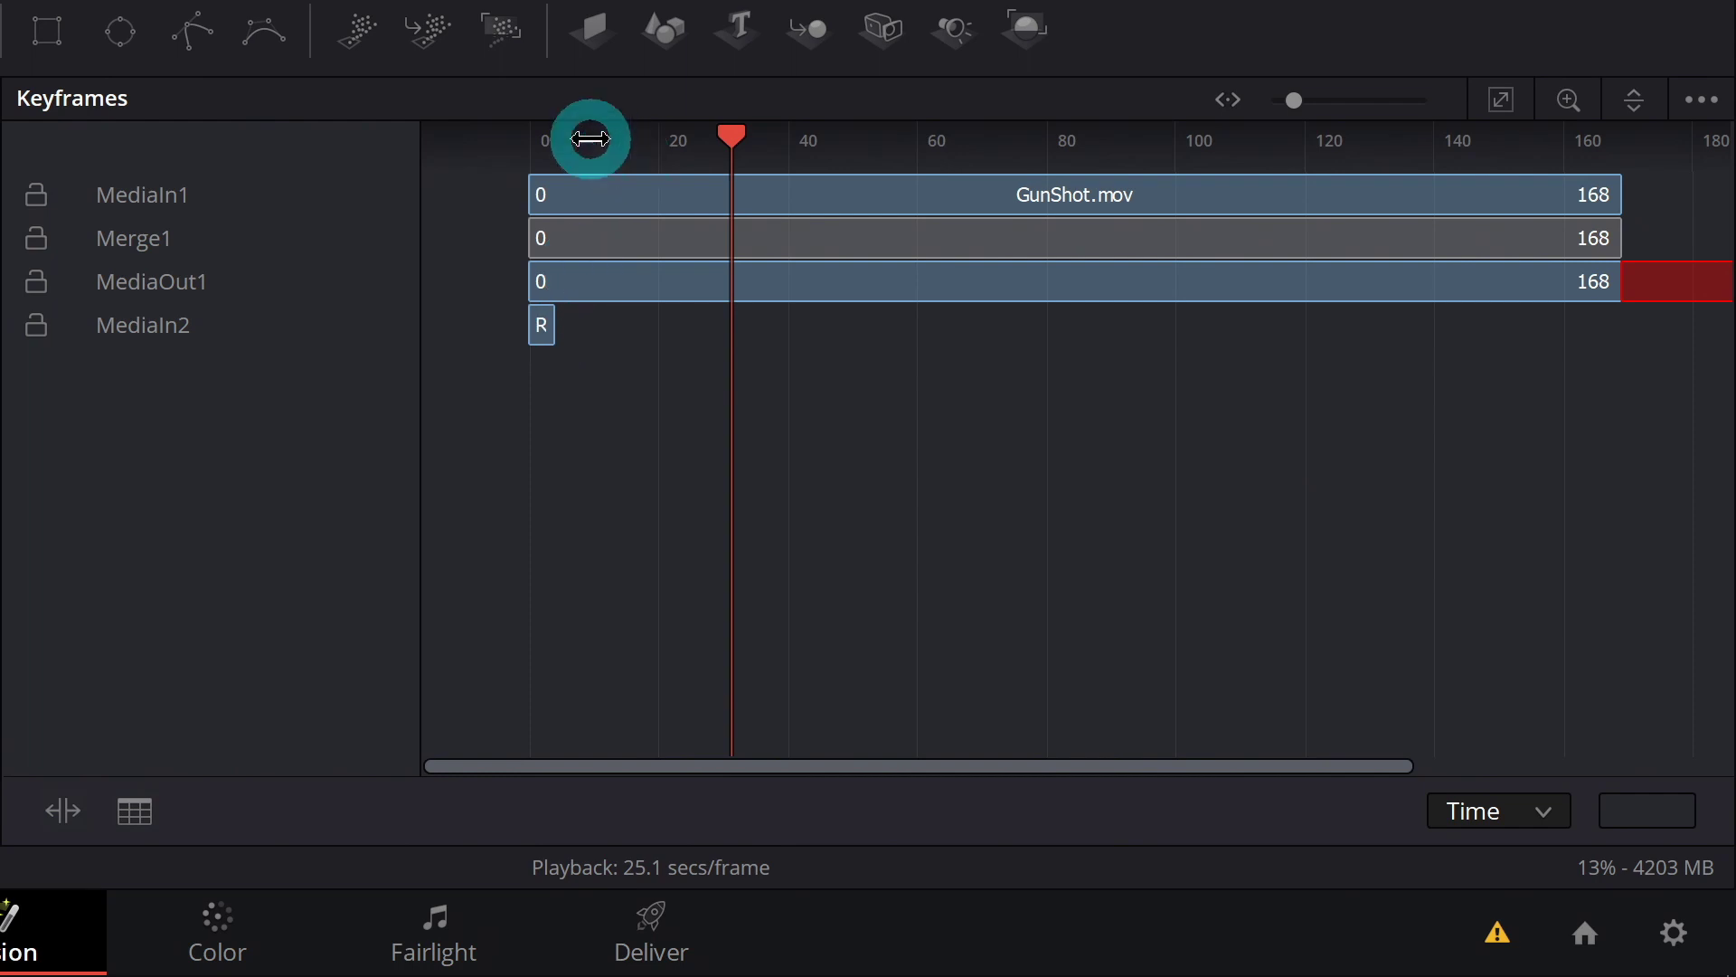
{"action": "left_click", "coordinate": [541, 326]}
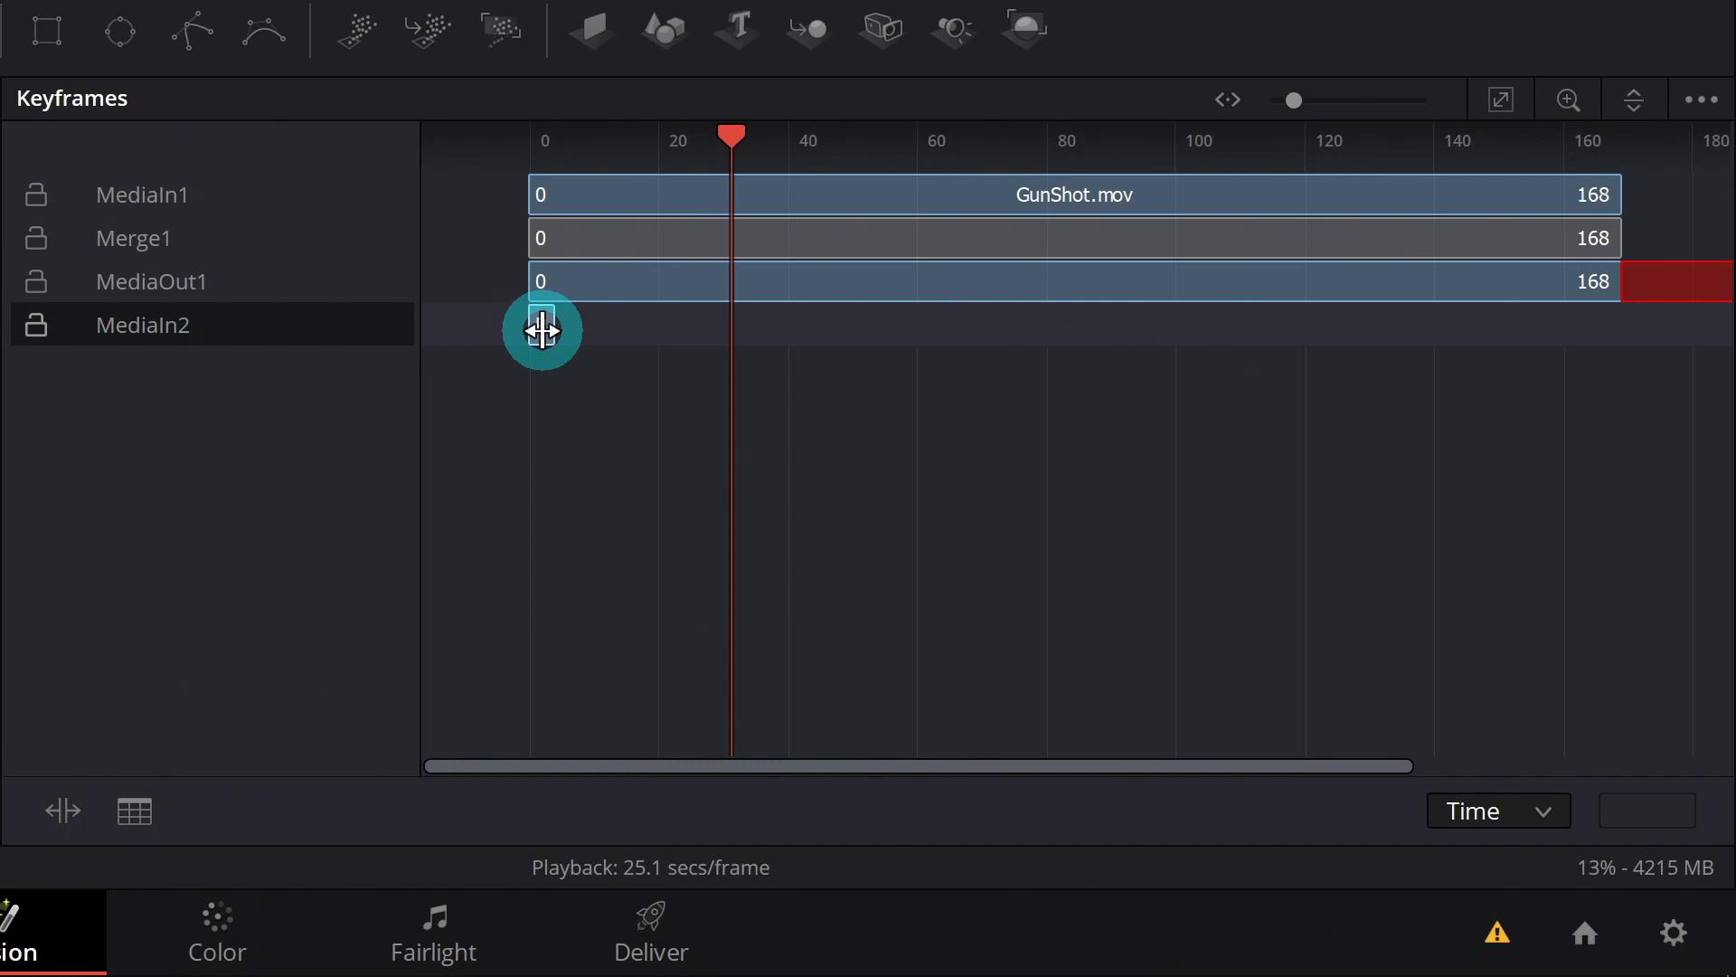
{"action": "left_click_drag", "start_coordinate": [552, 333], "coordinate": [748, 352]}
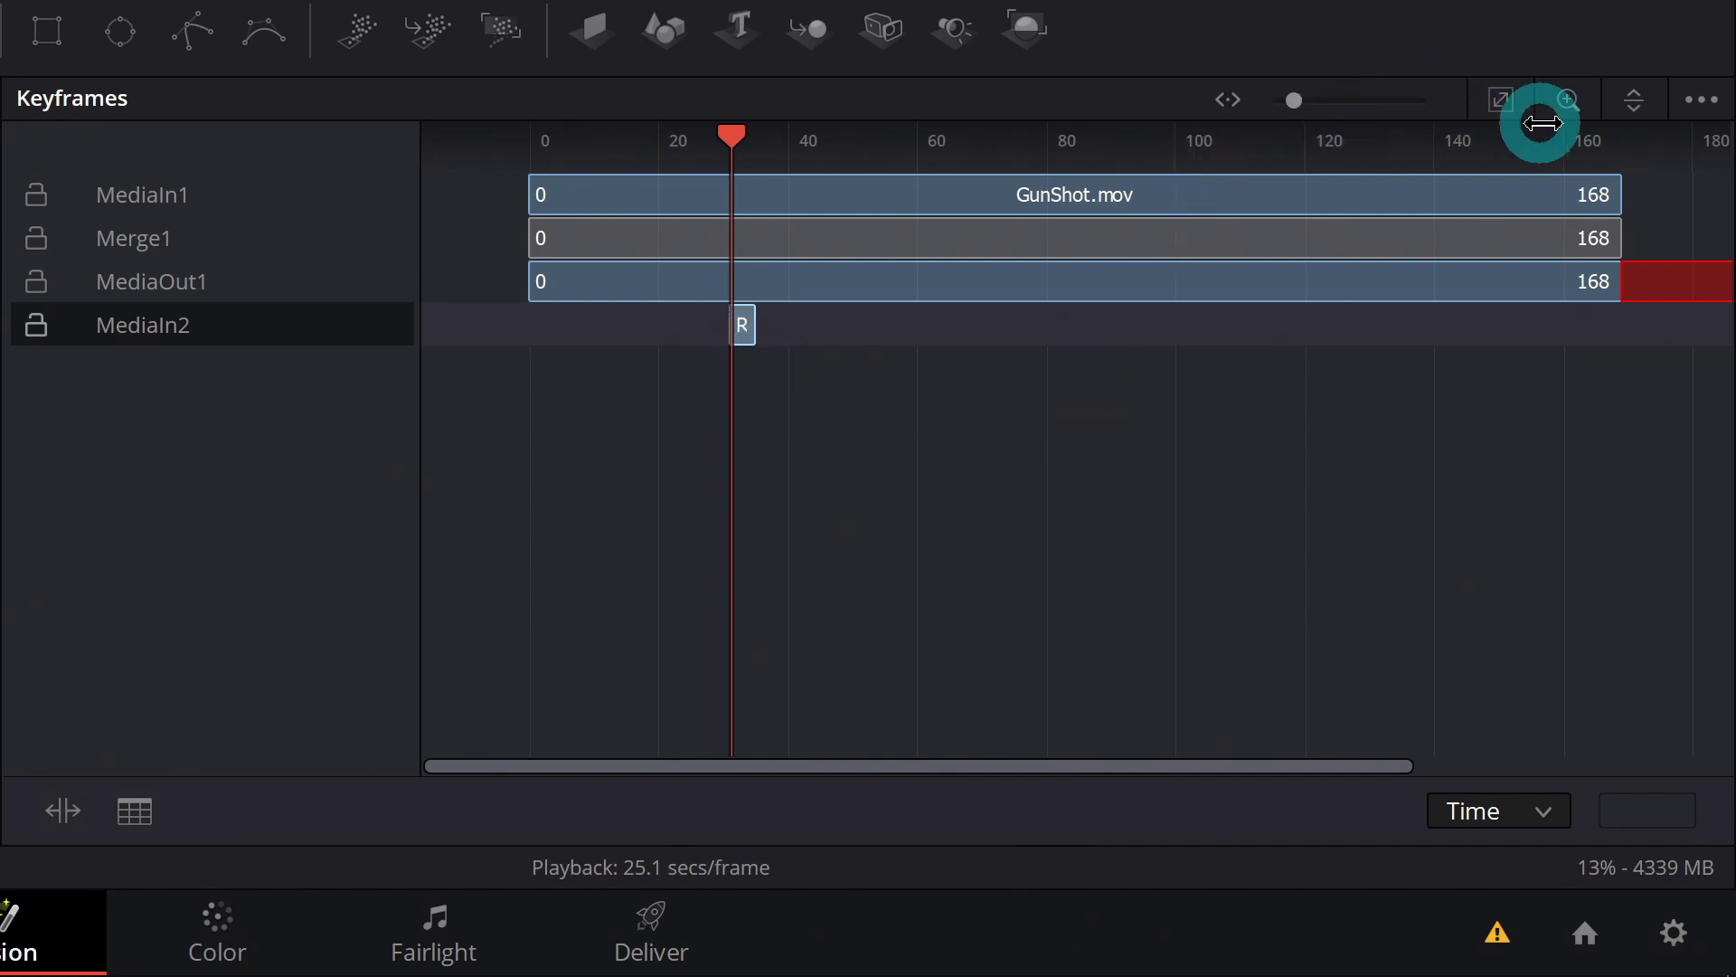
Step: Trim the end of the MediaIn2 muzzle flash clip so it lasts only one frame, frame 31
{"action": "left_click", "coordinate": [1566, 107]}
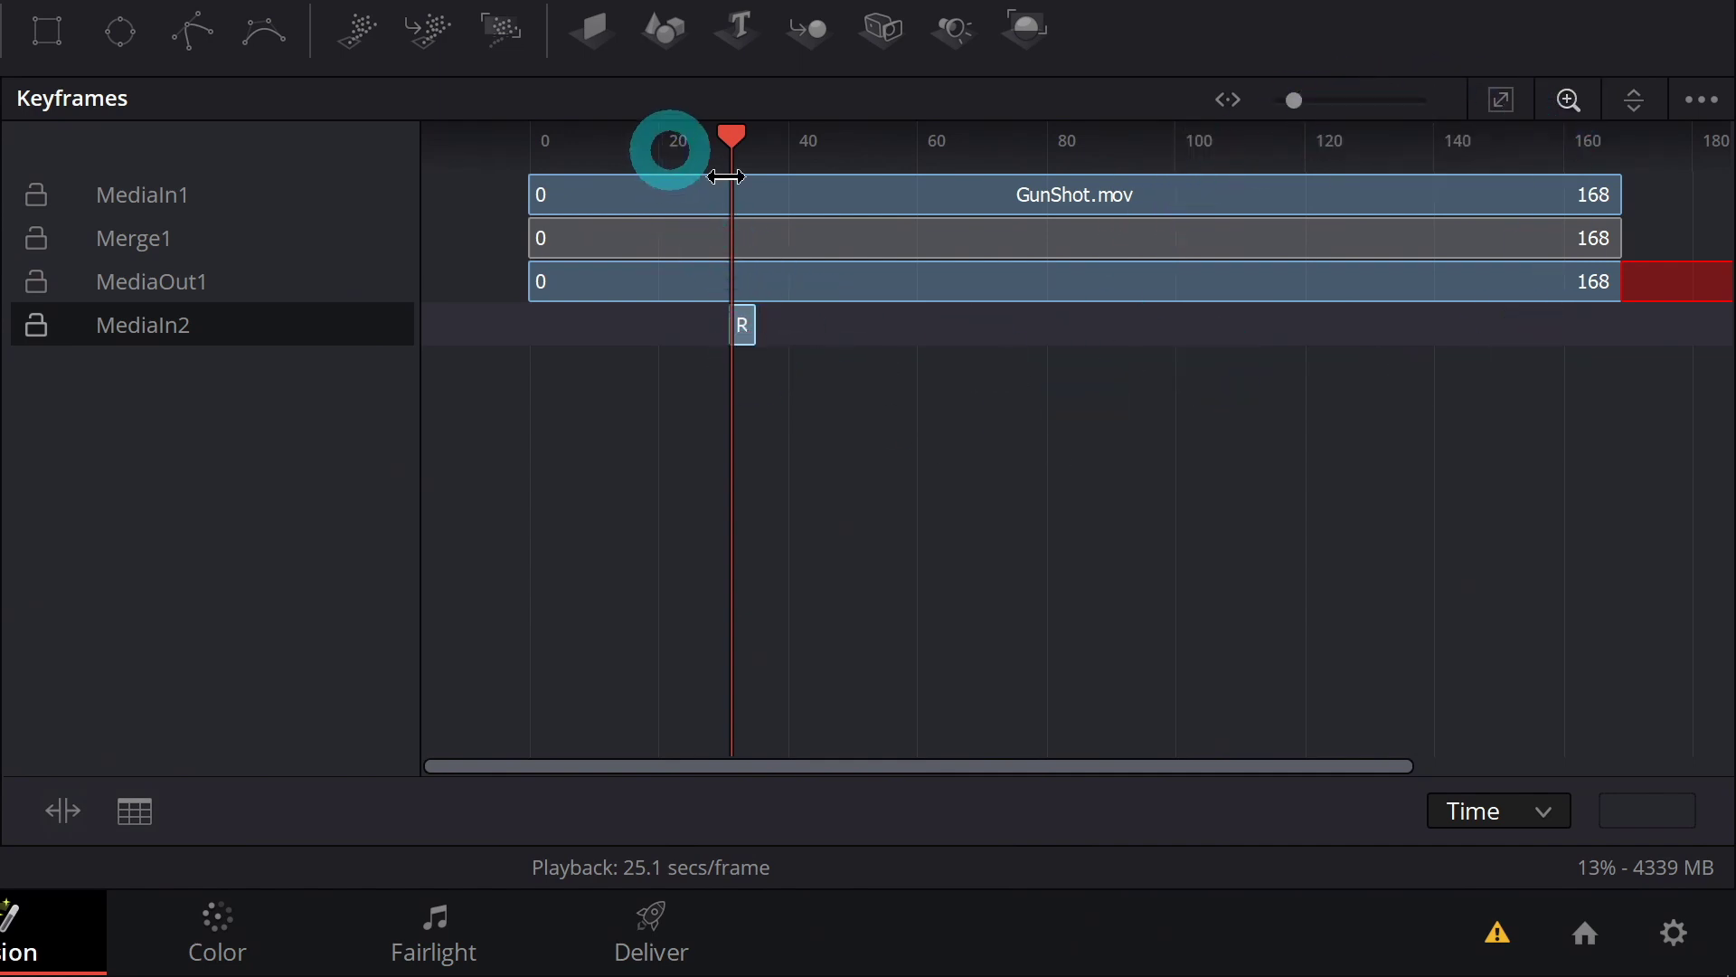
{"action": "left_click_drag", "start_coordinate": [669, 222], "coordinate": [826, 407]}
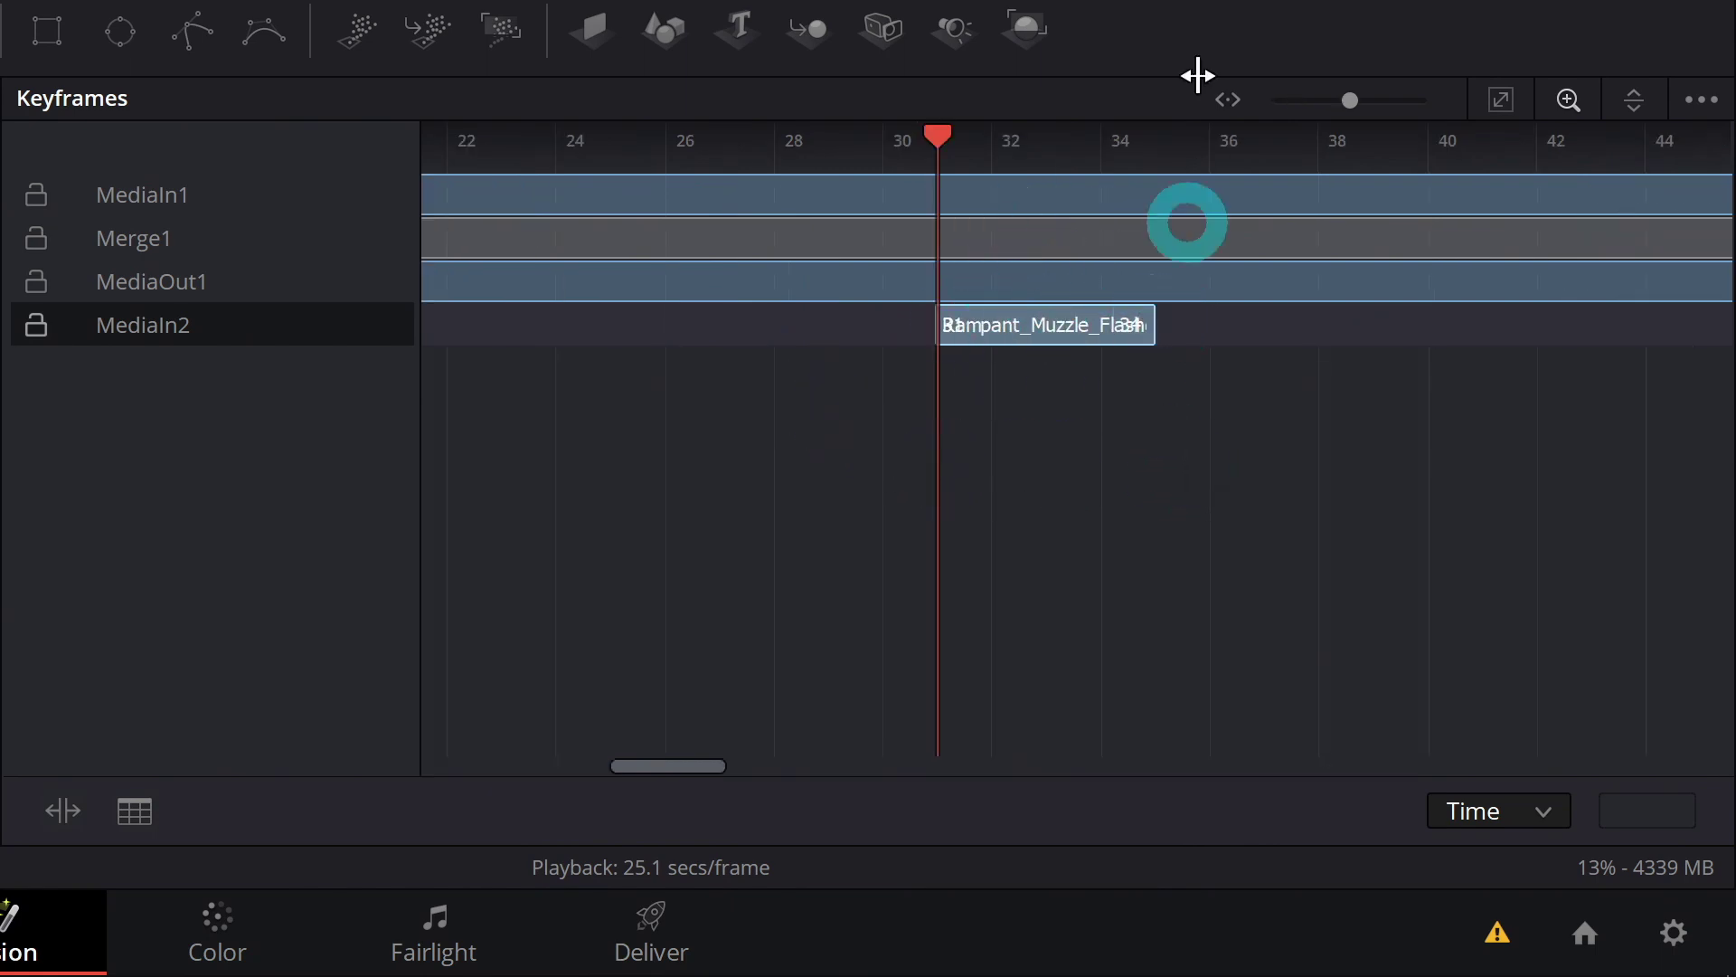
{"action": "left_click_drag", "start_coordinate": [1153, 322], "coordinate": [995, 314]}
{"action": "scroll", "coordinate": [995, 314], "scroll_direction": "right", "scroll_amount": 3}
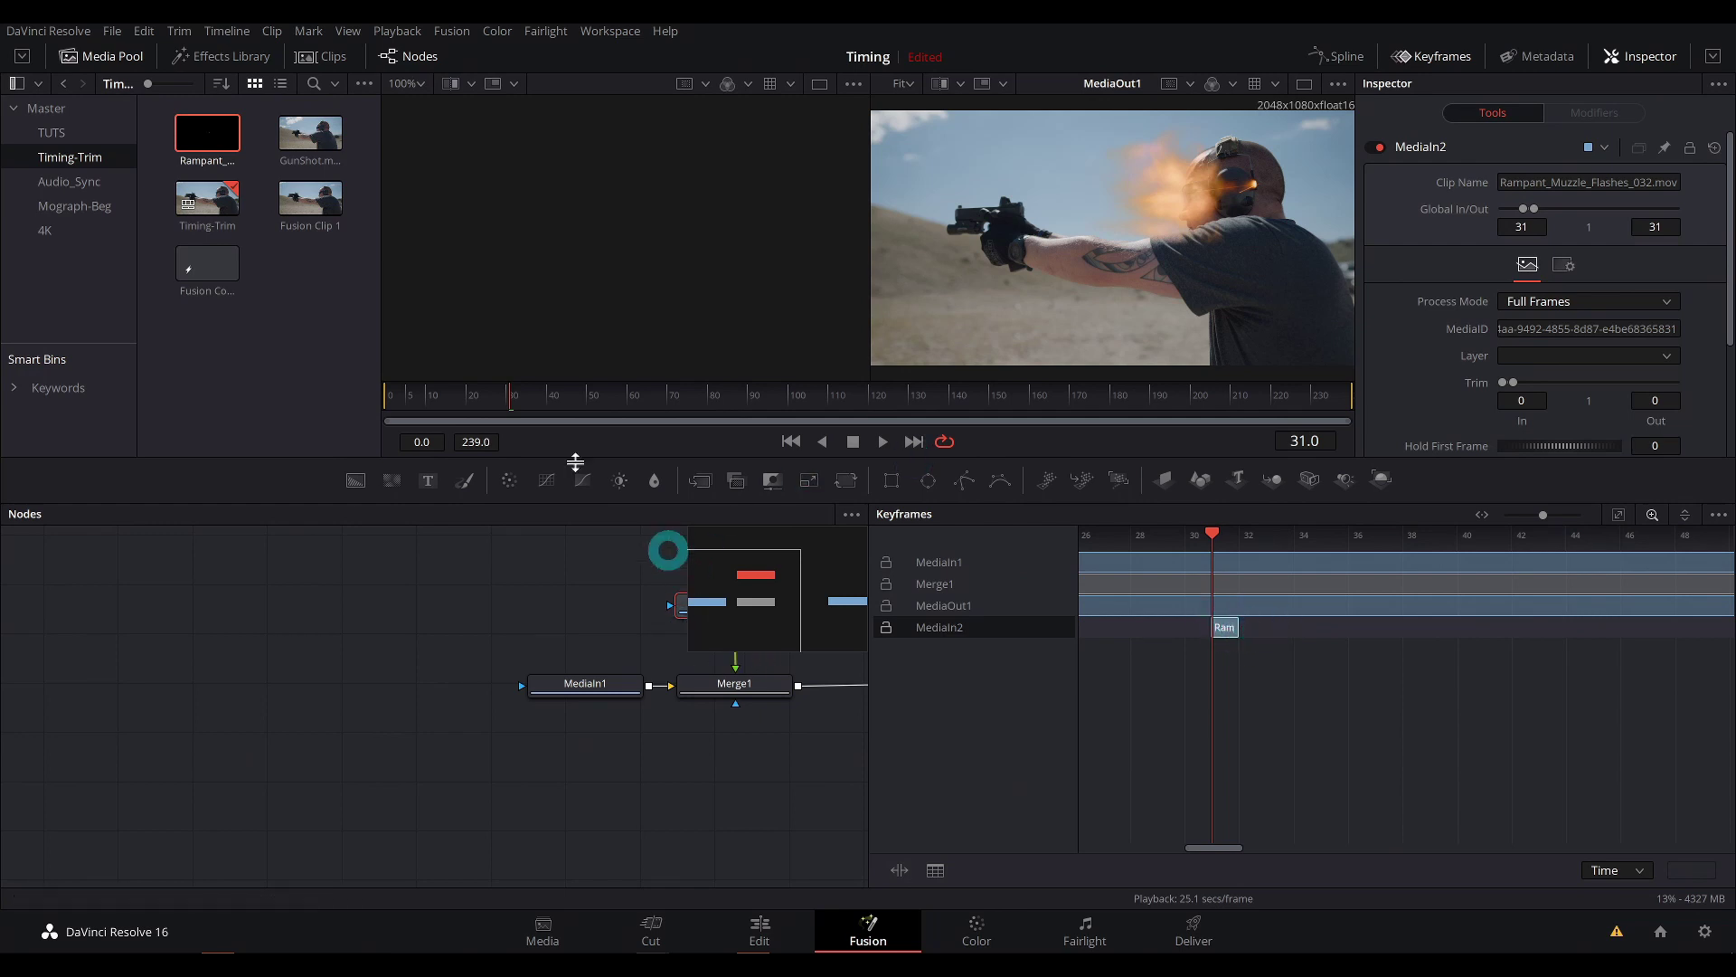
{"action": "left_click_drag", "start_coordinate": [726, 762], "coordinate": [462, 766]}
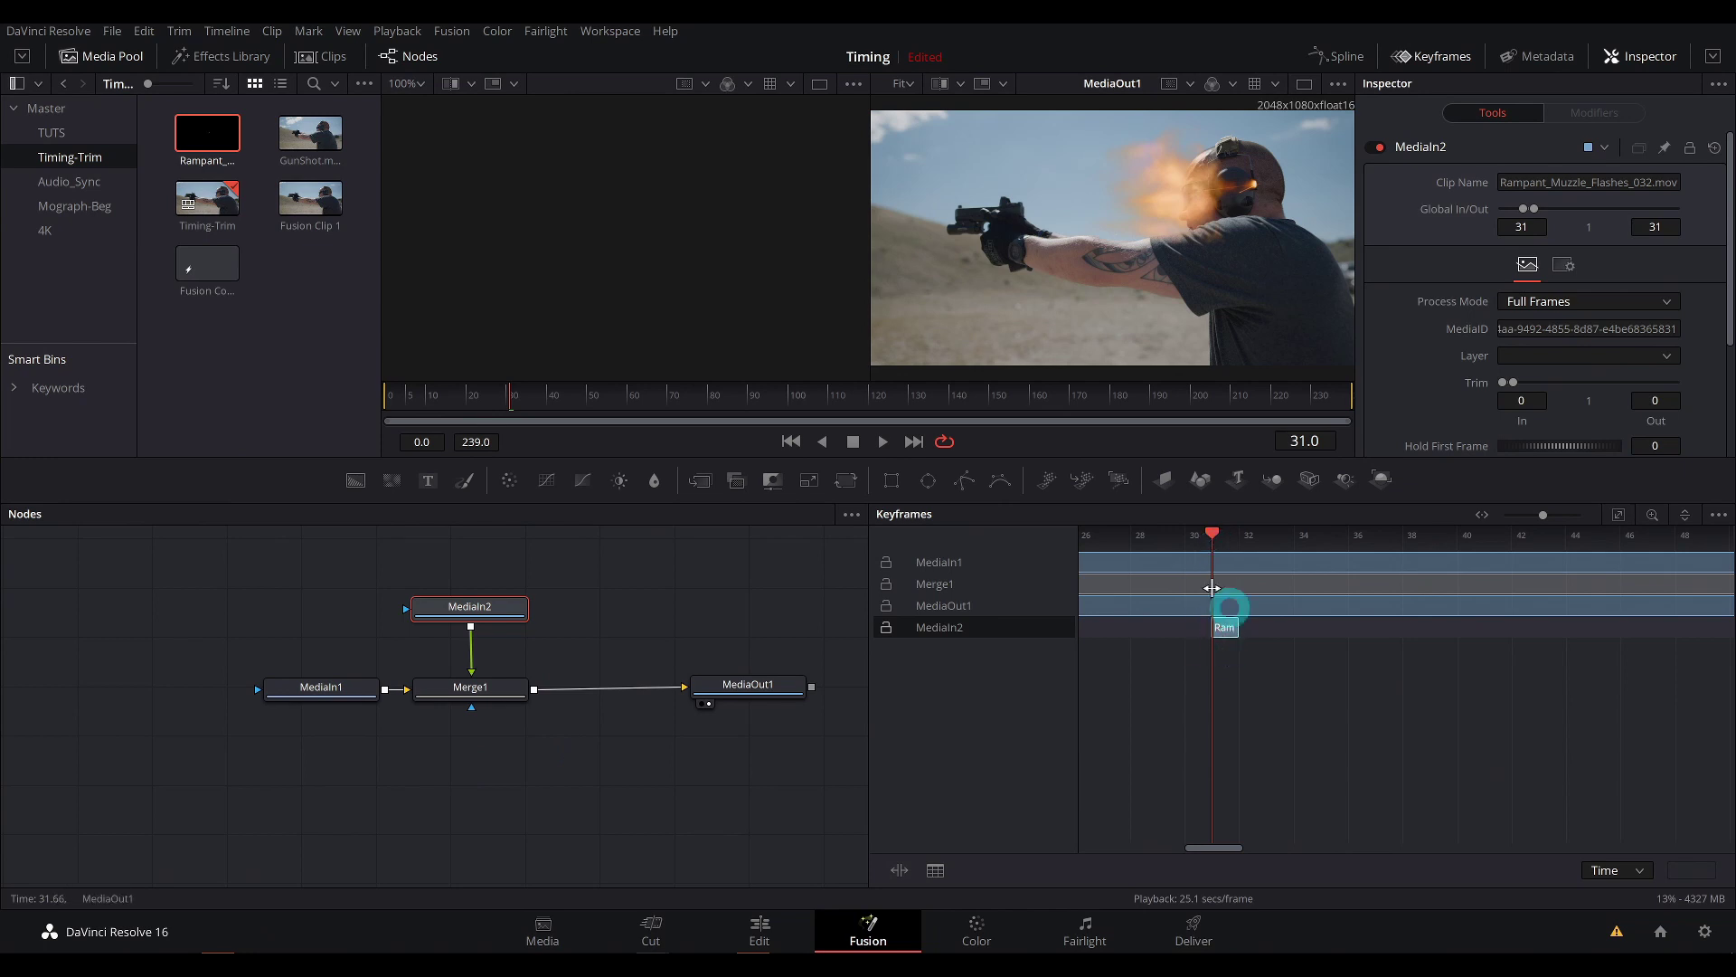
Step: Scale the flash in Merge1 to a size of about 0.58 and move it to the gun's muzzle
{"action": "left_click", "coordinate": [1416, 84]}
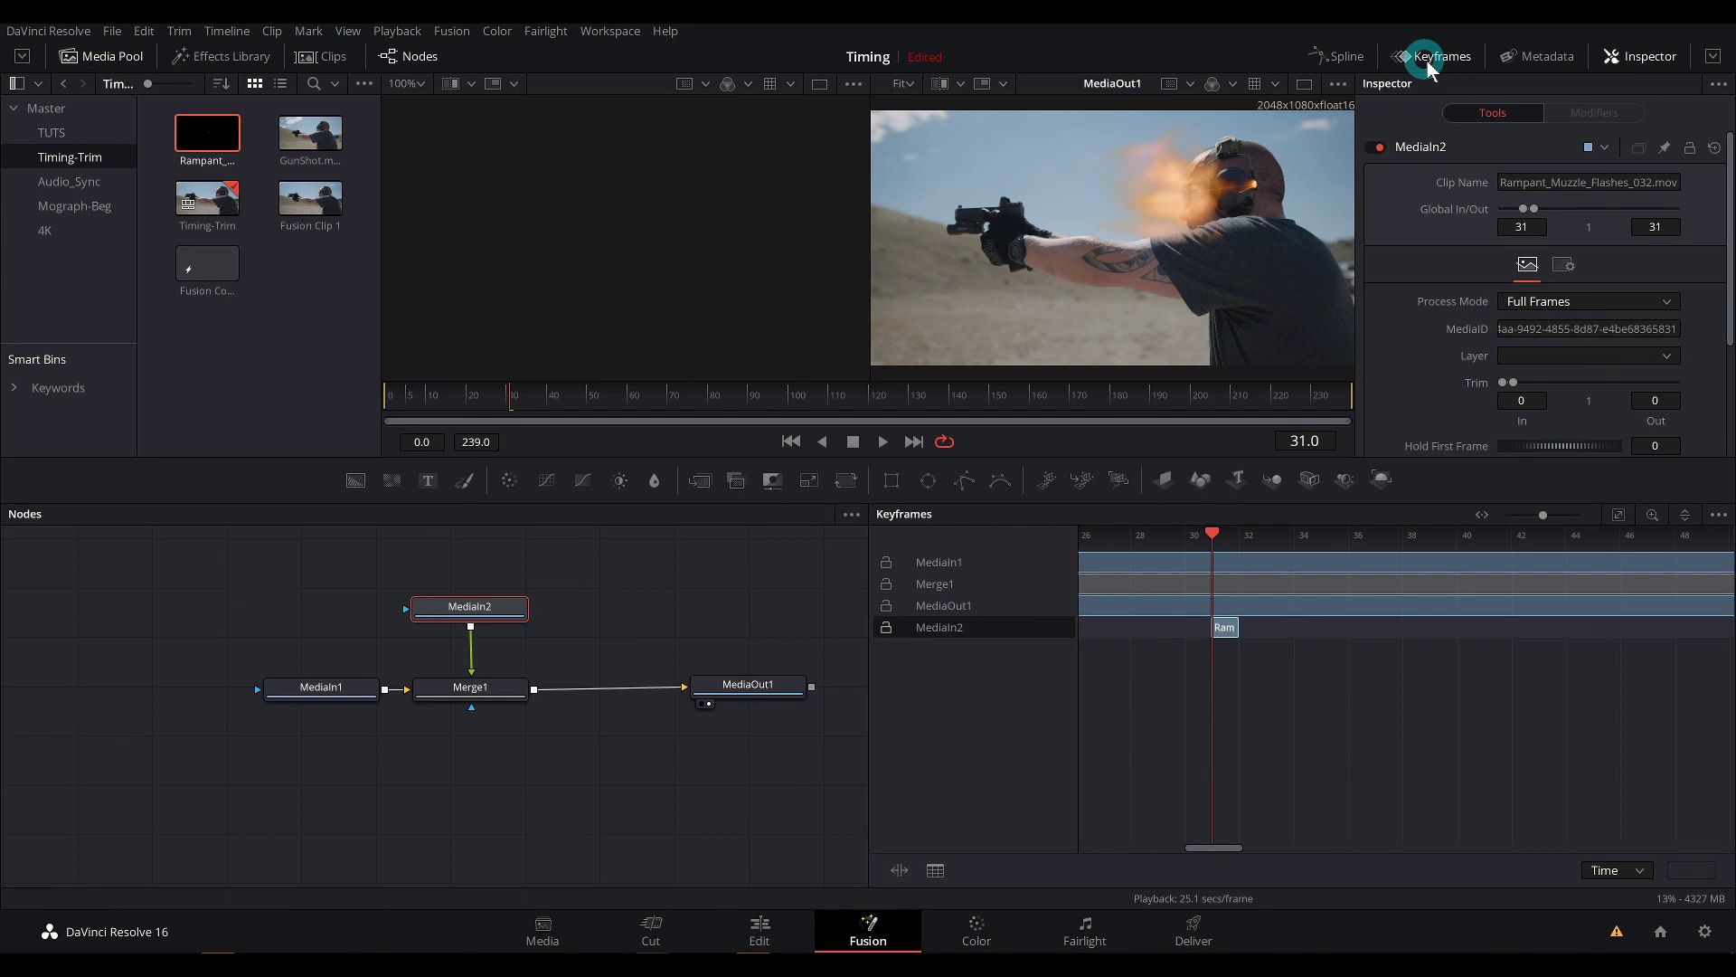
{"action": "left_click", "coordinate": [1431, 59]}
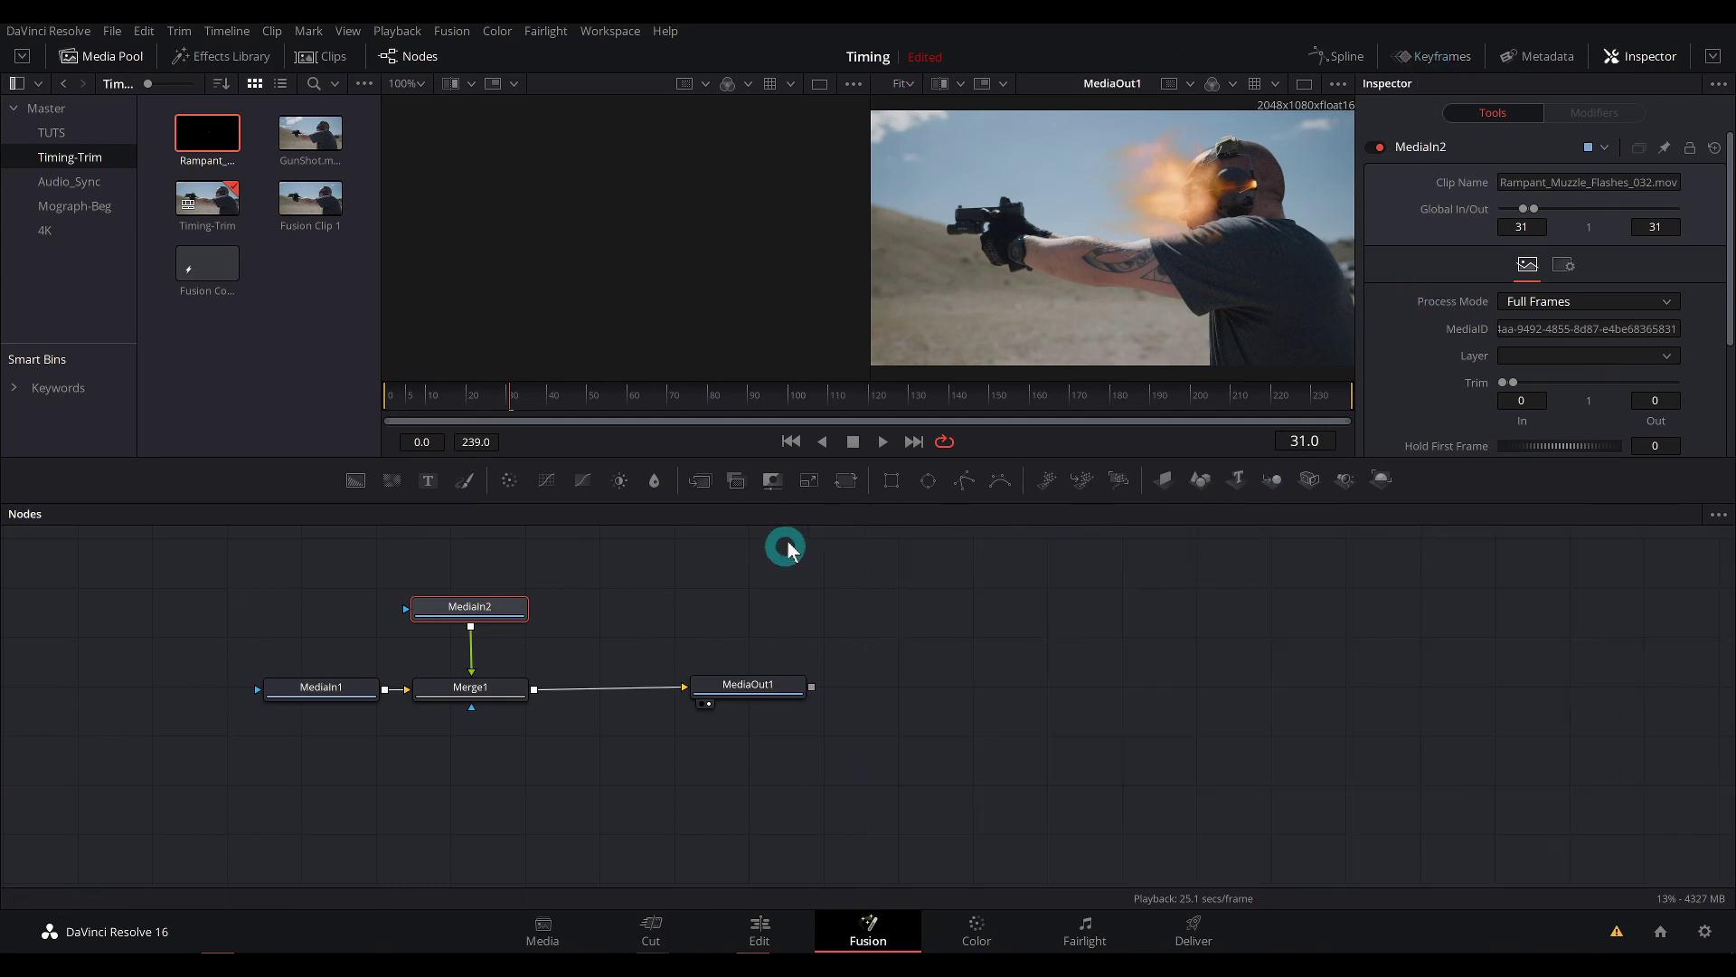
{"action": "left_click", "coordinate": [489, 691]}
{"action": "left_click_drag", "start_coordinate": [1560, 269], "coordinate": [1535, 269]}
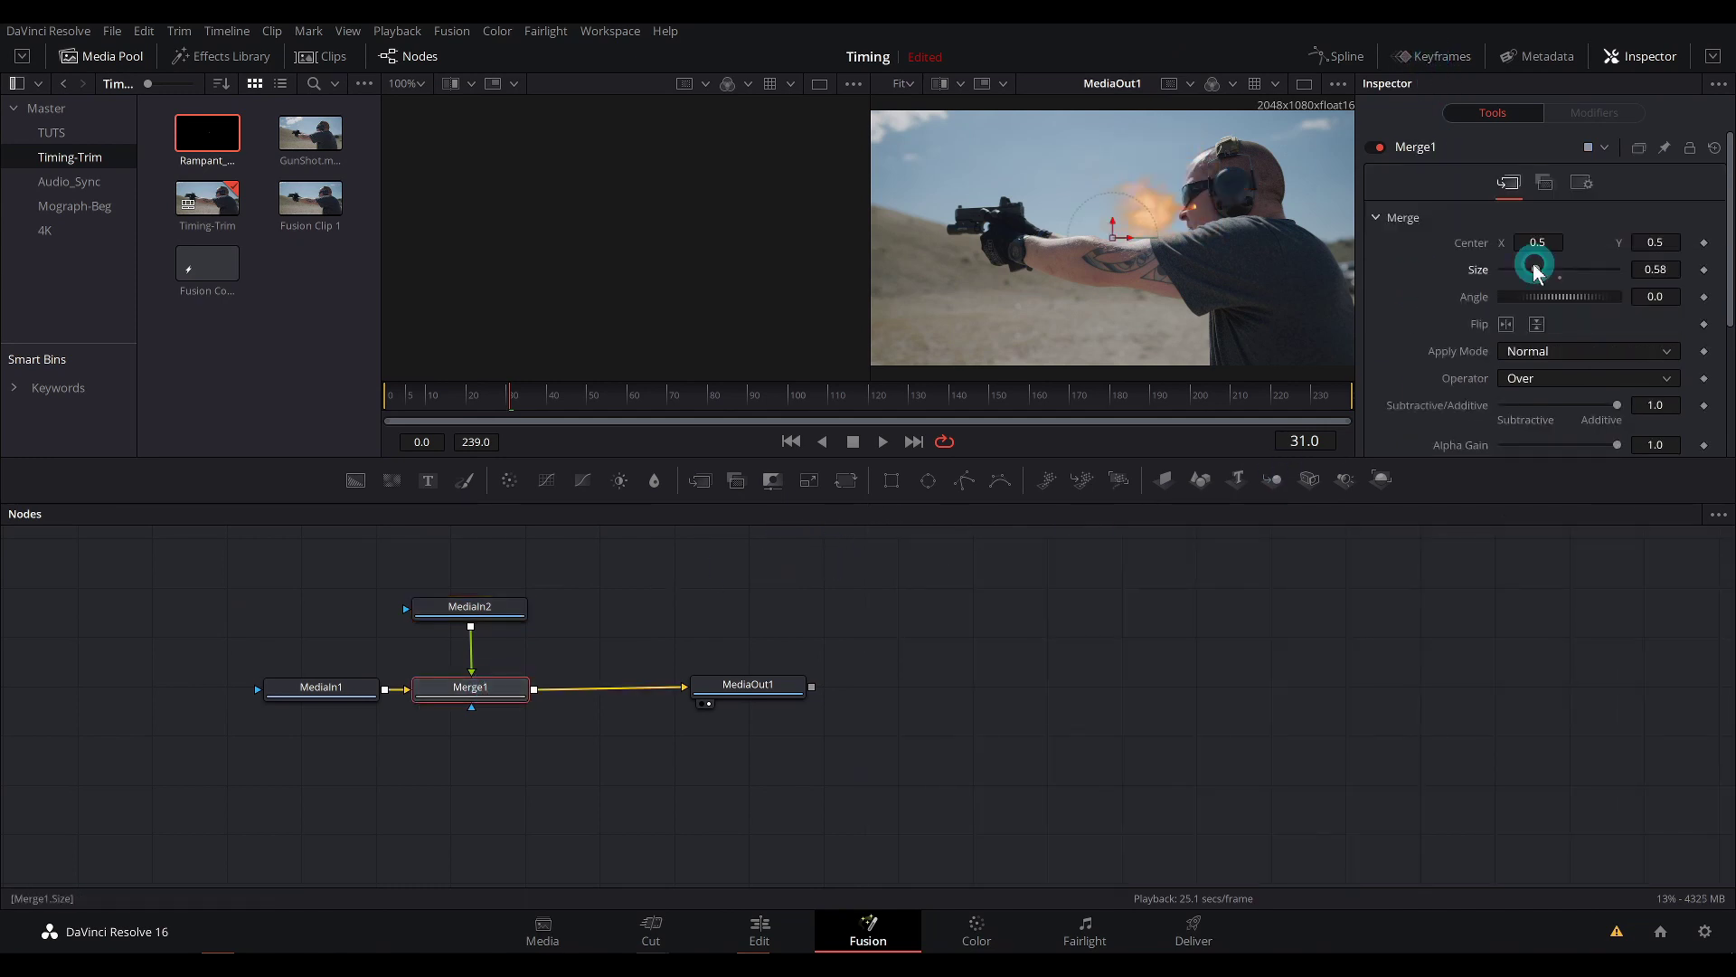
{"action": "left_click_drag", "start_coordinate": [1104, 240], "coordinate": [870, 244]}
Step: Set Merge1's apply mode to Screen and step from frame 28 to 31 to check the flash
{"action": "left_click", "coordinate": [1537, 352]}
{"action": "left_click", "coordinate": [1528, 396]}
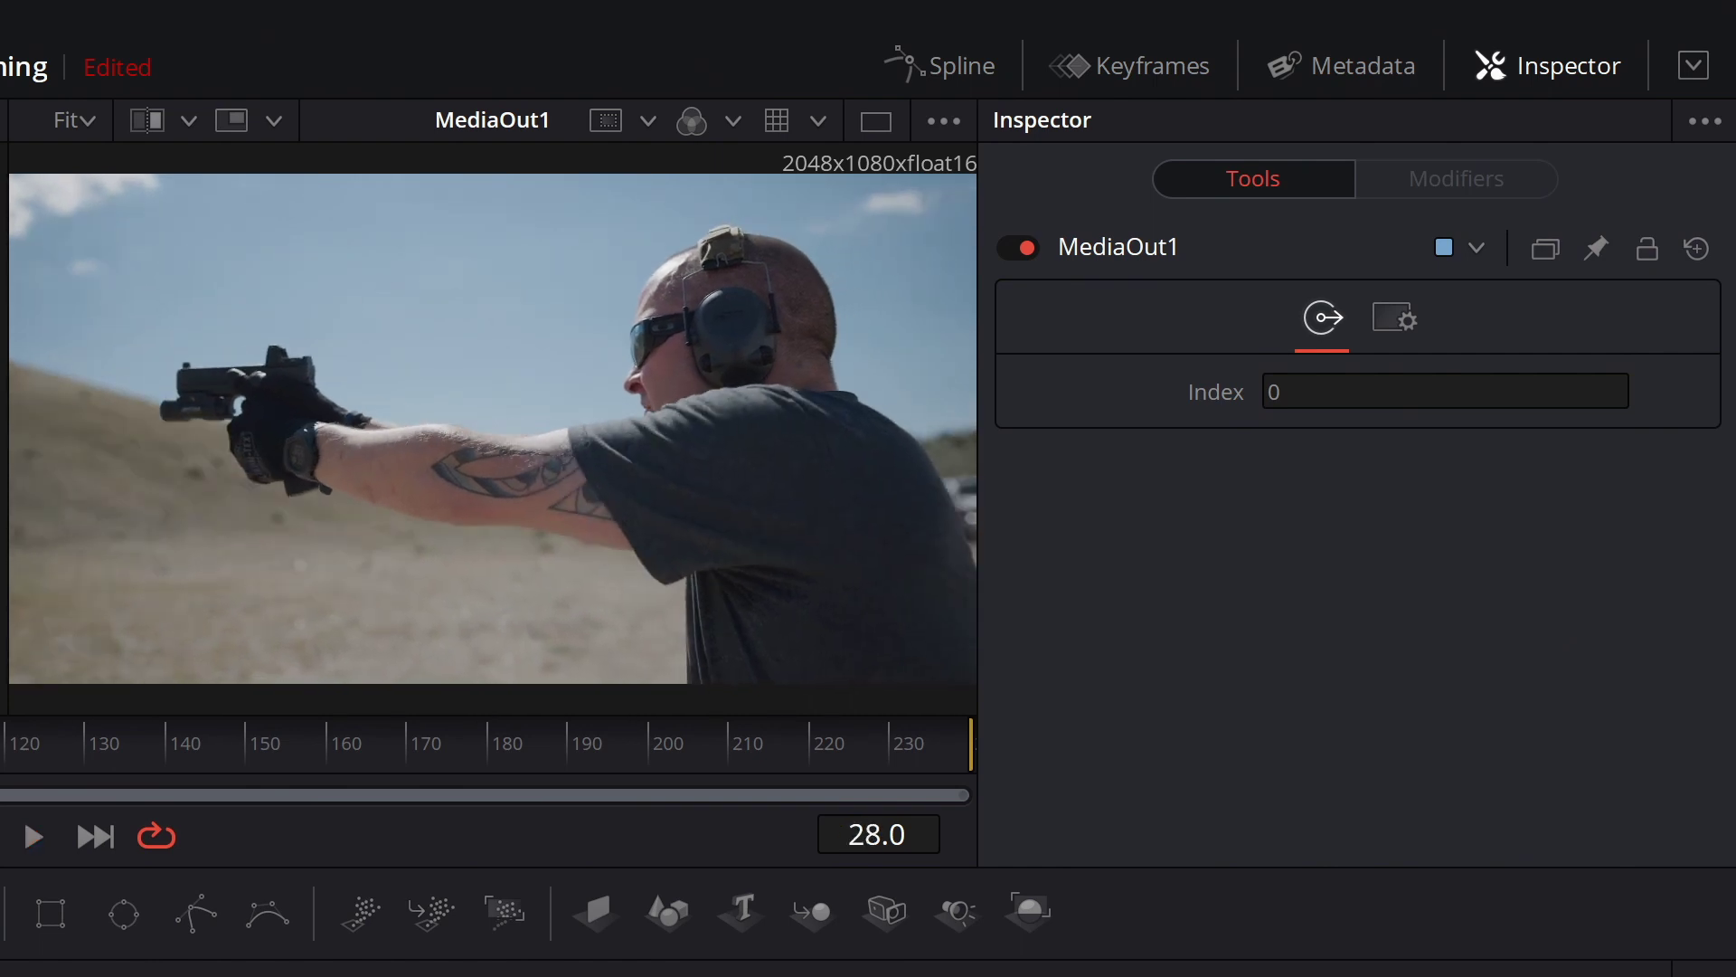
{"action": "key", "text": "Right"}
{"action": "key", "text": "Right"}
{"action": "key", "text": "Right"}
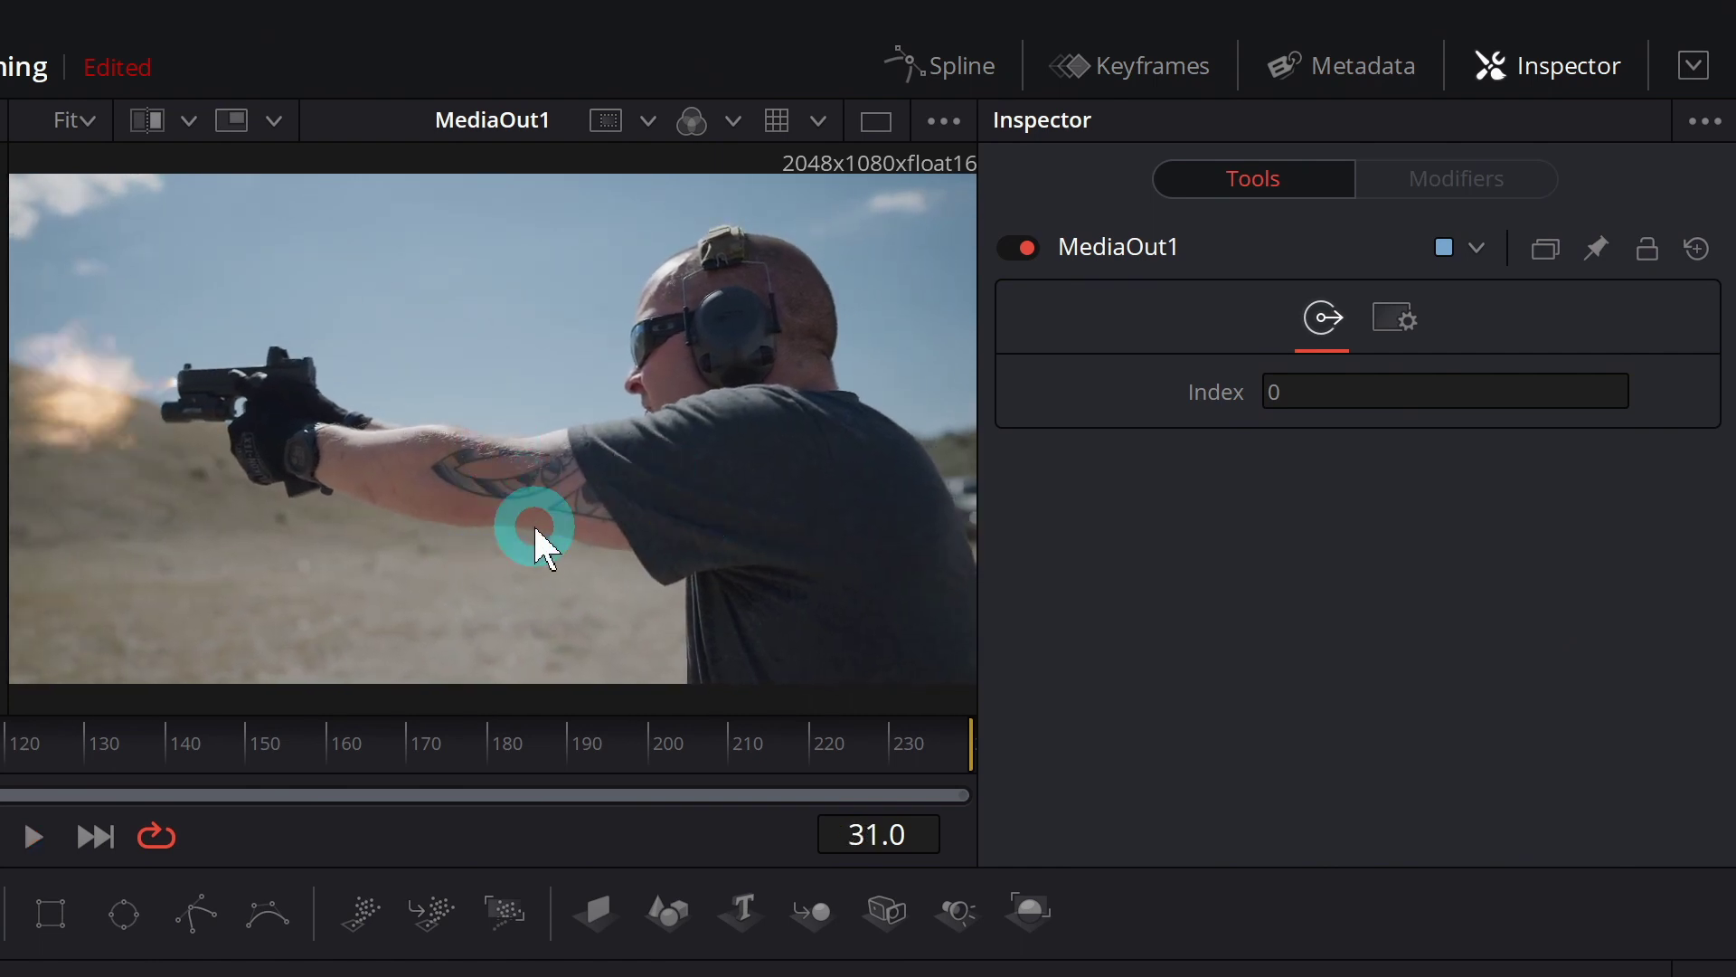